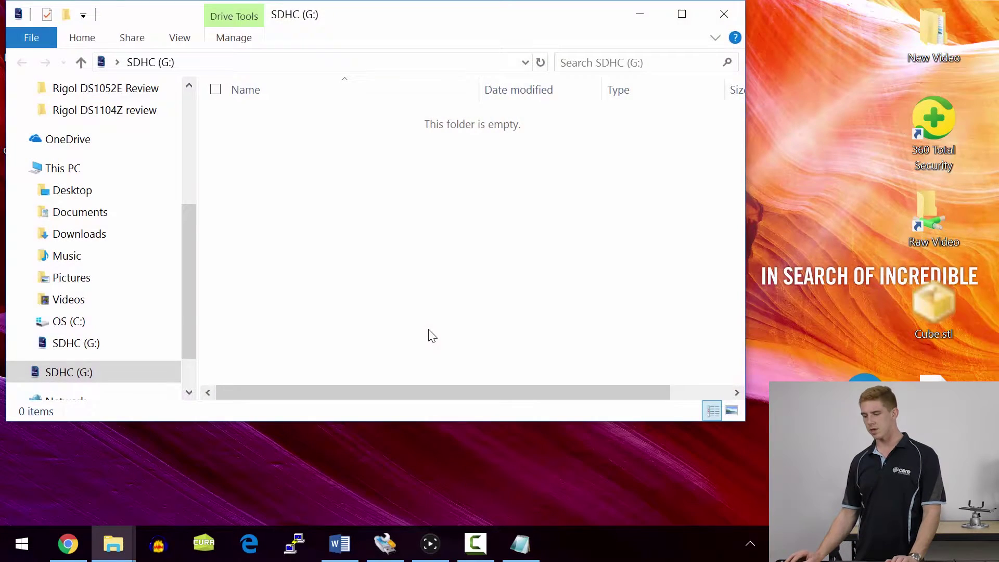
# - Quick-format the 14.8 GB SDHC (G:) card as FAT32 and close the format dialog
pyautogui.hotkey('shift', 'F10')
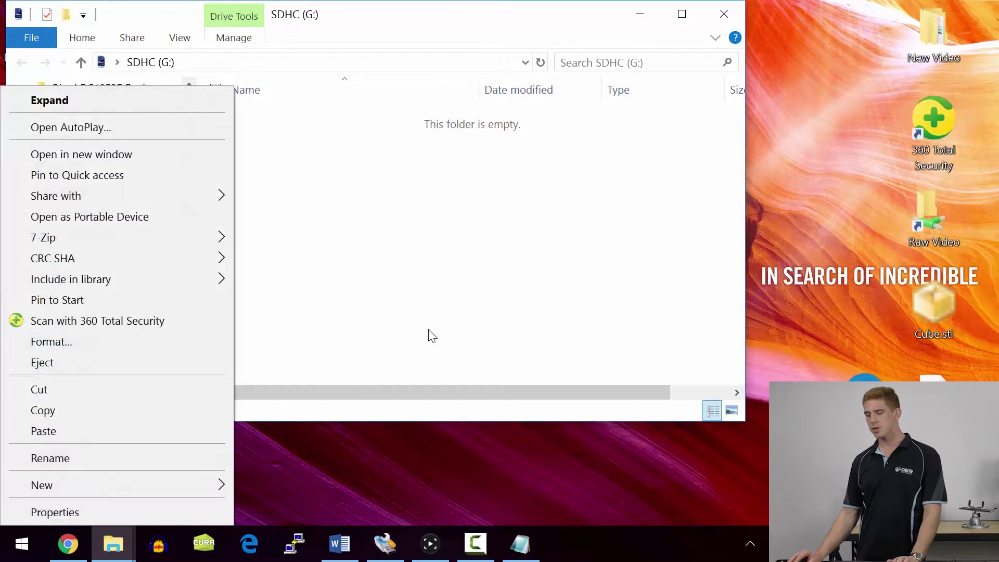
pyautogui.press('Up')
pyautogui.press('Return')
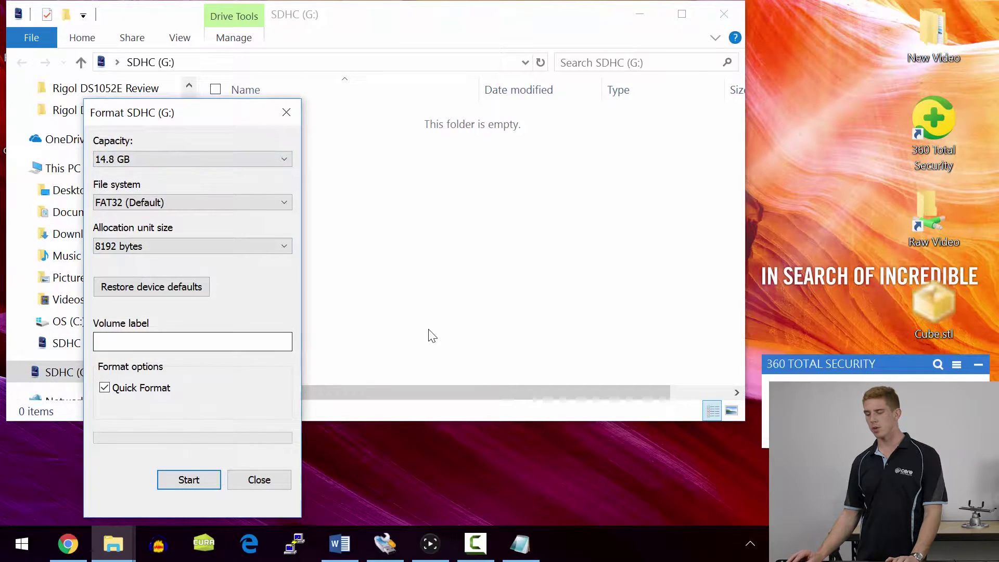
pyautogui.press('Return')
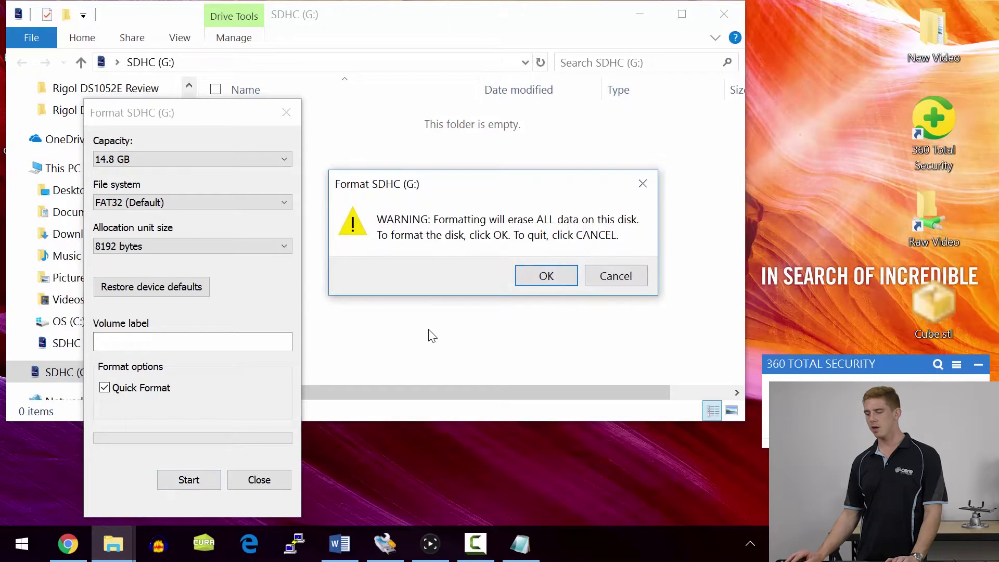
pyautogui.press('Return')
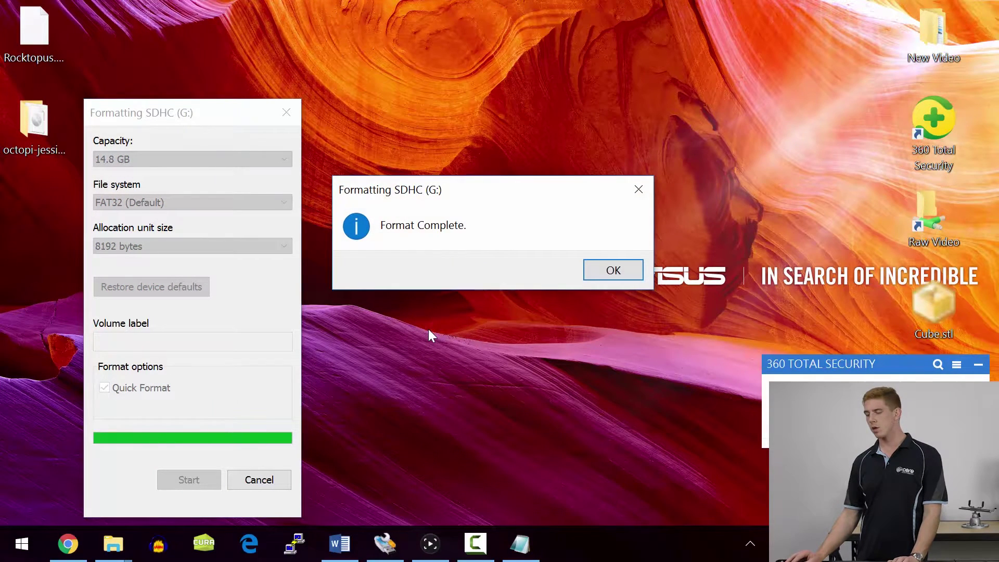
pyautogui.press('Return')
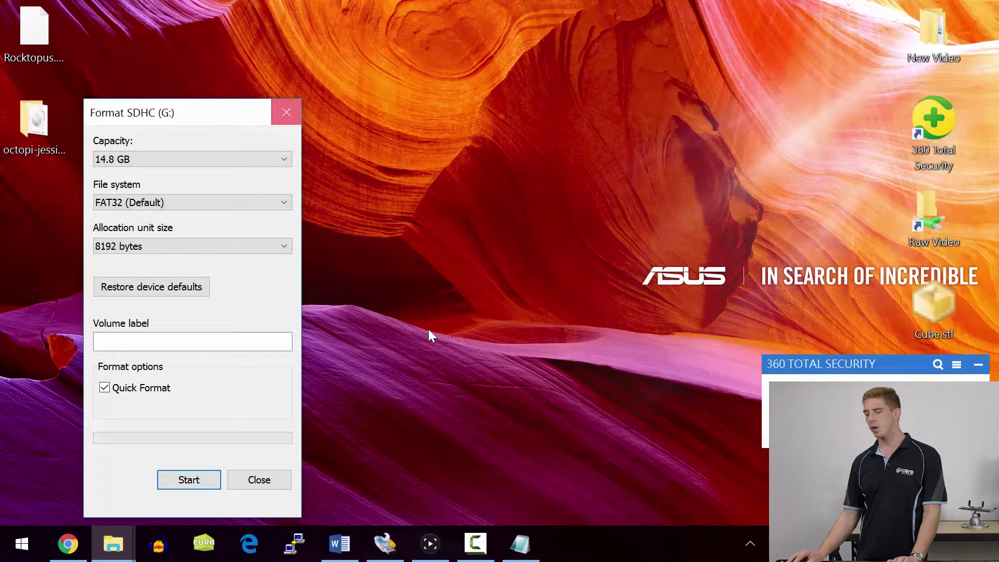
pyautogui.press('Escape')
# - Launch Win32 Disk Imager and confirm G:\ is the target device
pyautogui.press('super+8')
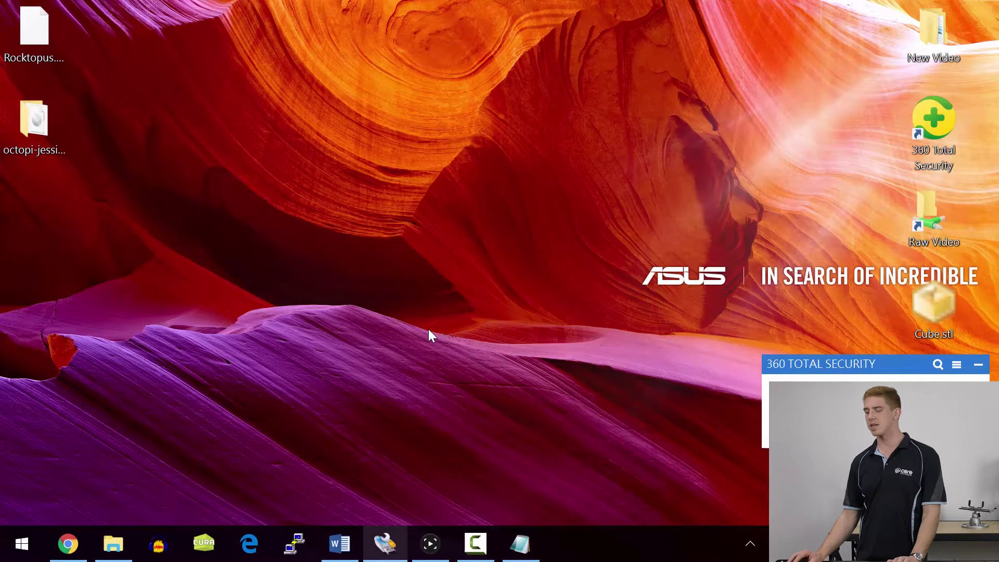
pyautogui.moveTo(560, 208); pyautogui.dragTo(478, 153)
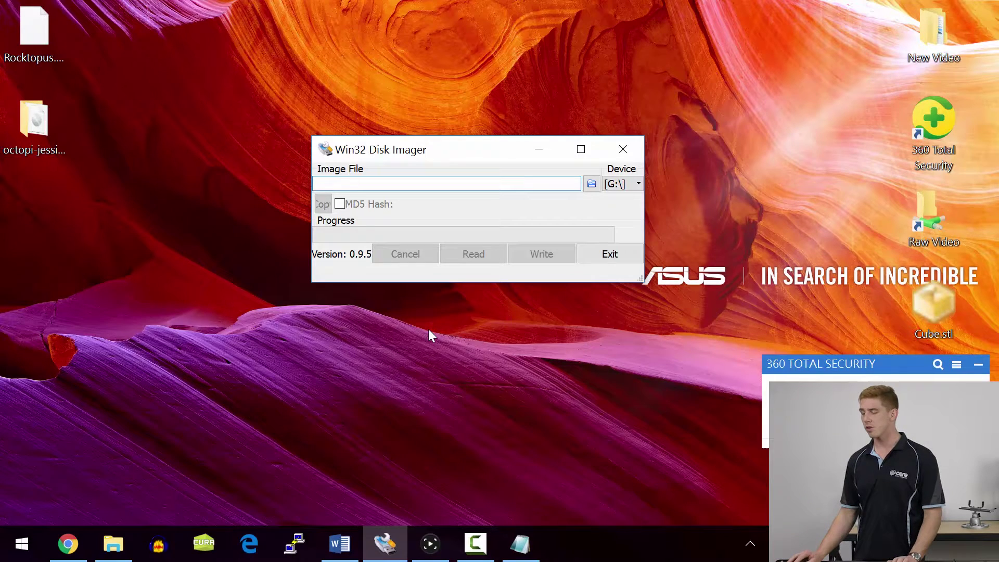
pyautogui.press('Tab')
pyautogui.press('Tab')
pyautogui.hotkey('alt', 'Down')
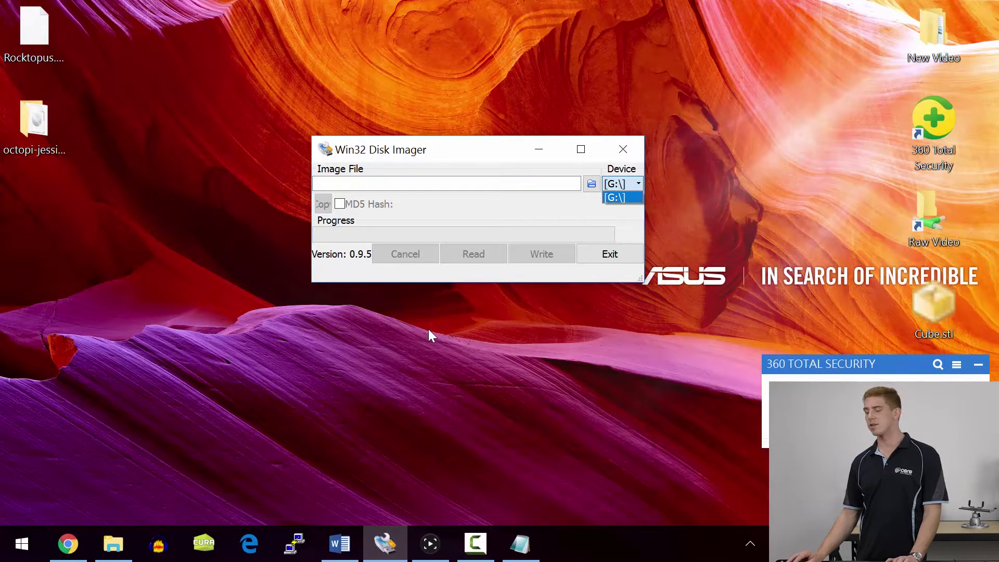
pyautogui.press('Escape')
# - Load 2016-03-18-octopi-jessie-lite-0.13.0.img from the Desktop's octopi-jessie-lite-0.13.0 folder
pyautogui.hotkey('shift', 'Tab')
pyautogui.press('space')
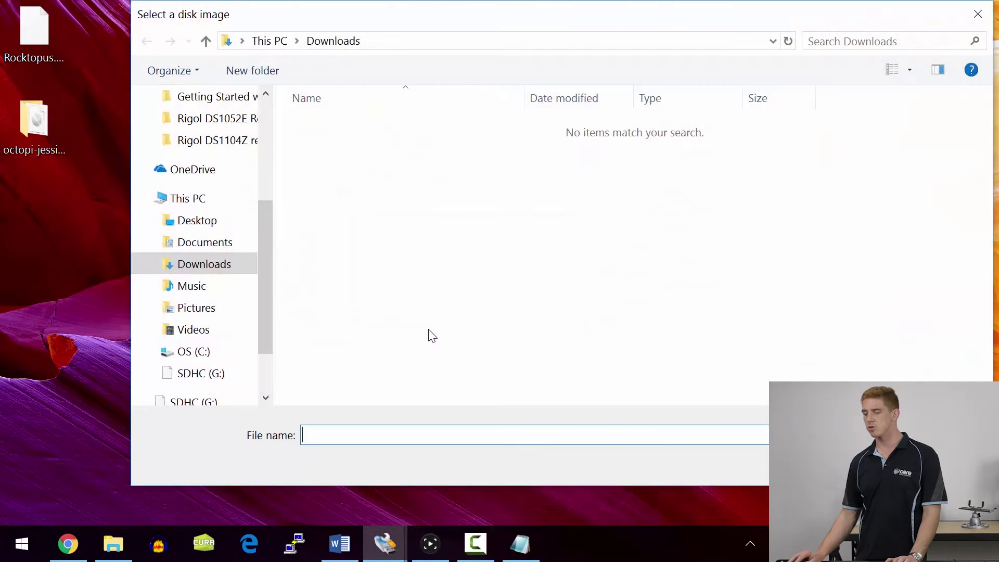
pyautogui.press('Tab')
pyautogui.press('Up')
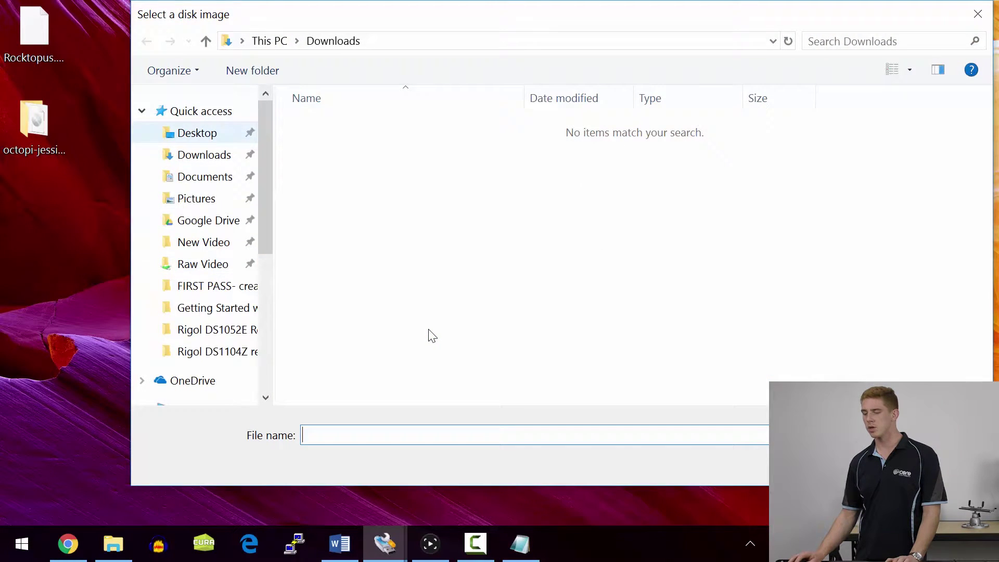
pyautogui.press('Tab')
pyautogui.press('Left')
pyautogui.press('Return')
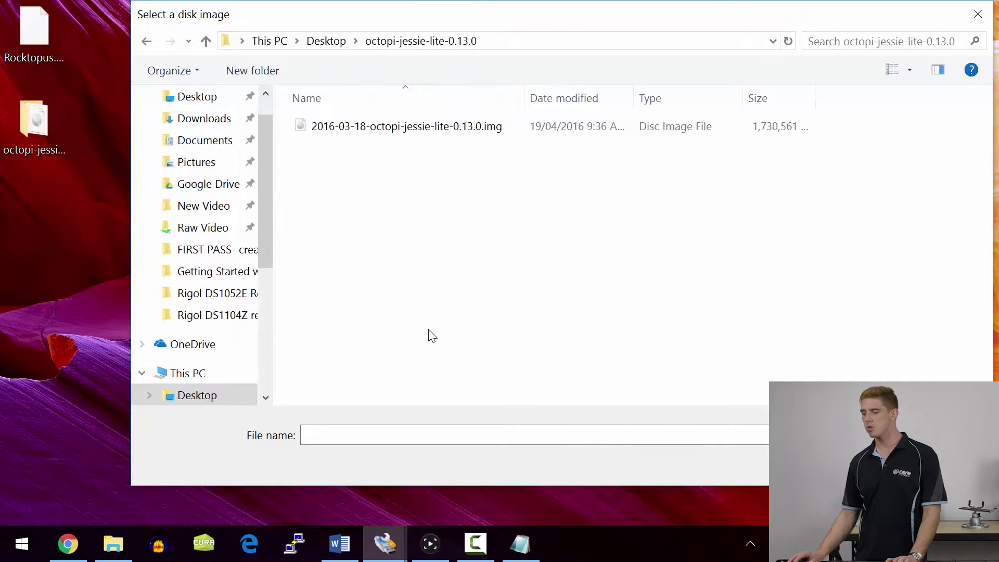
pyautogui.press('Down')
pyautogui.press('Return')
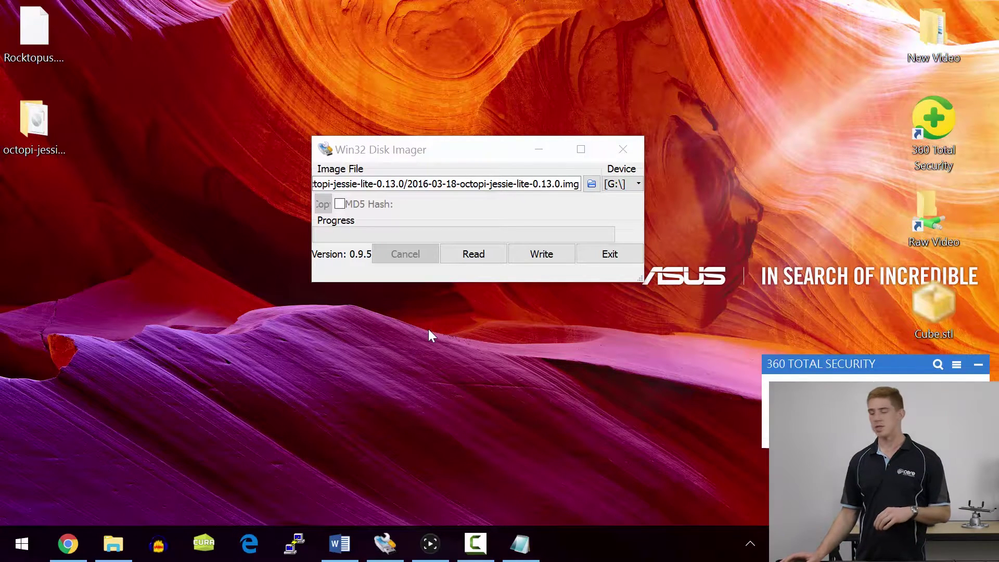
# - Write the OctoPi image to the G: card, accepting the overwrite warning
pyautogui.hotkey('alt', 'Tab')
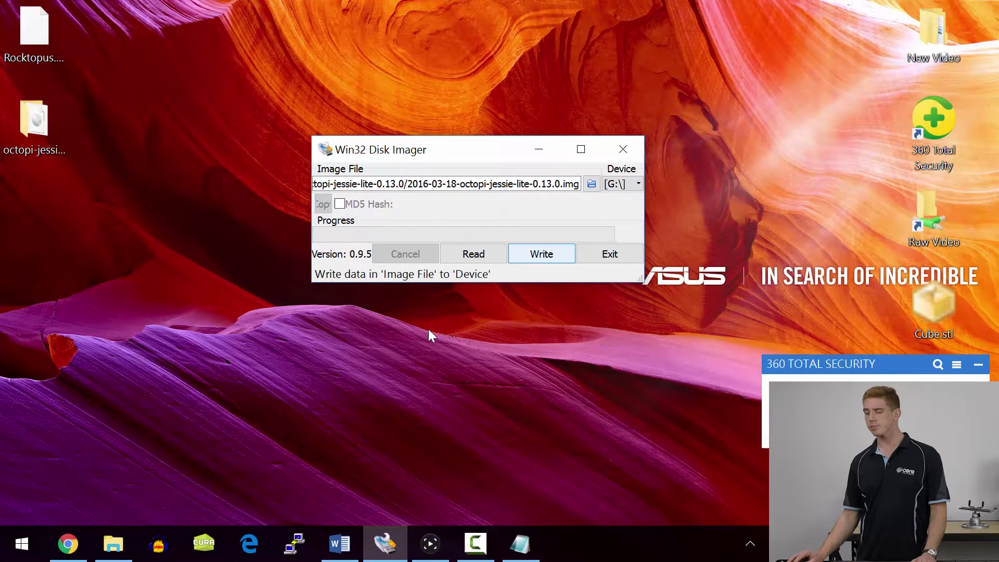
pyautogui.press('Return')
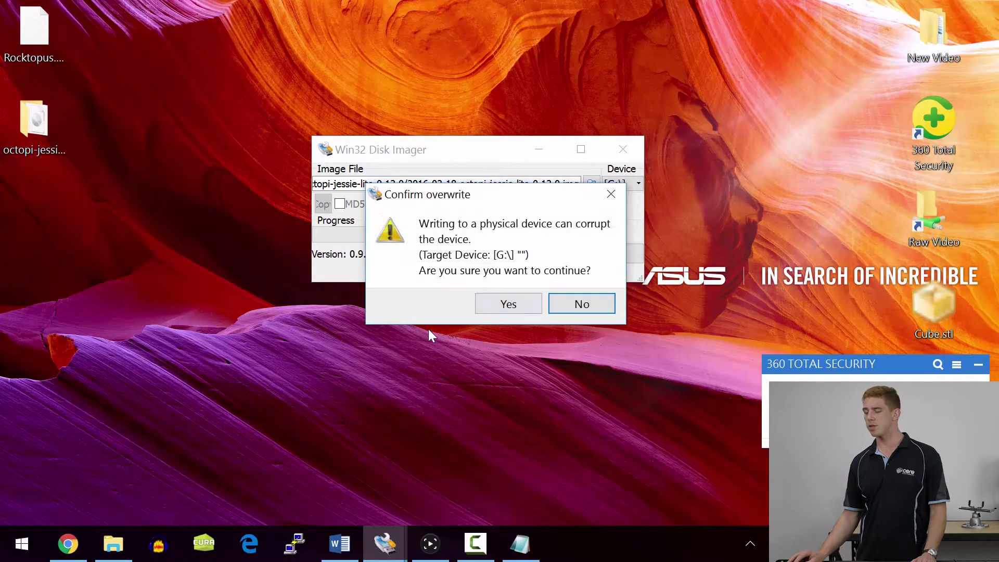
pyautogui.press('Left')
pyautogui.press('Return')
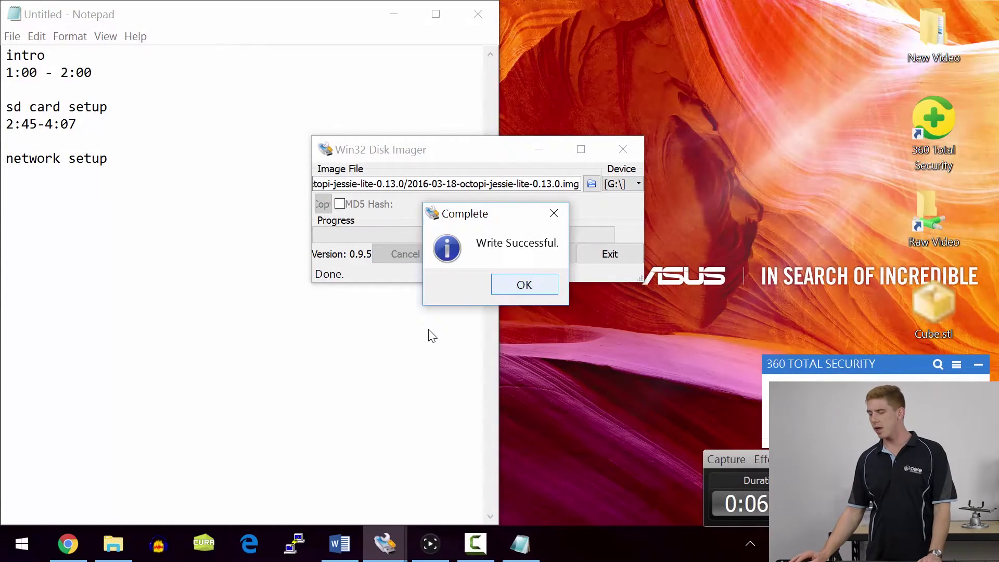
pyautogui.press('Return')
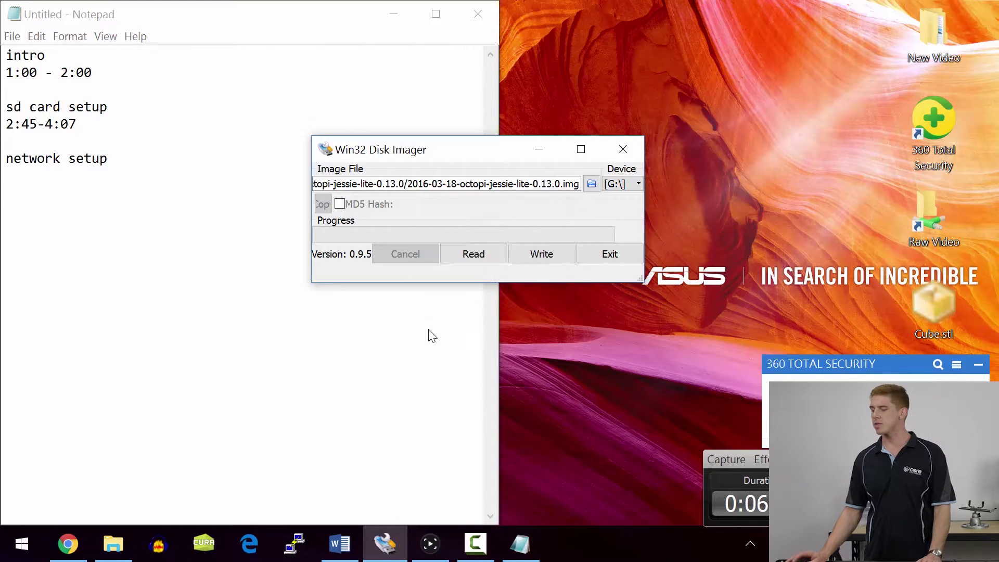
# - Show the boot (G:) card's files, including octopi-network.txt, in File Explorer
pyautogui.press('super+d')
pyautogui.hotkey('alt', 'Tab')
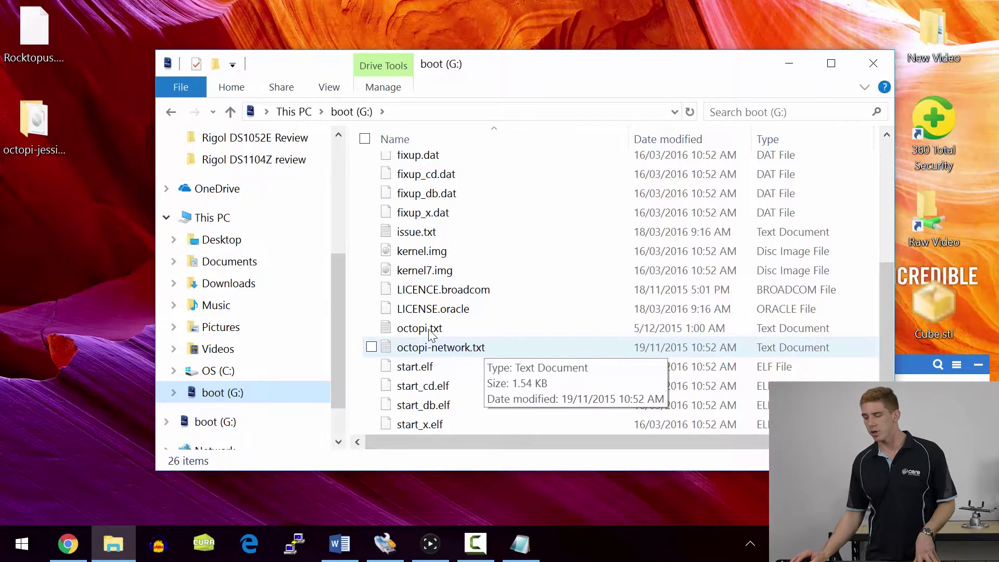
# - Open octopi-network.txt in Notepad, maximised, toggling word wrap off and back on
pyautogui.doubleClick(430, 335)
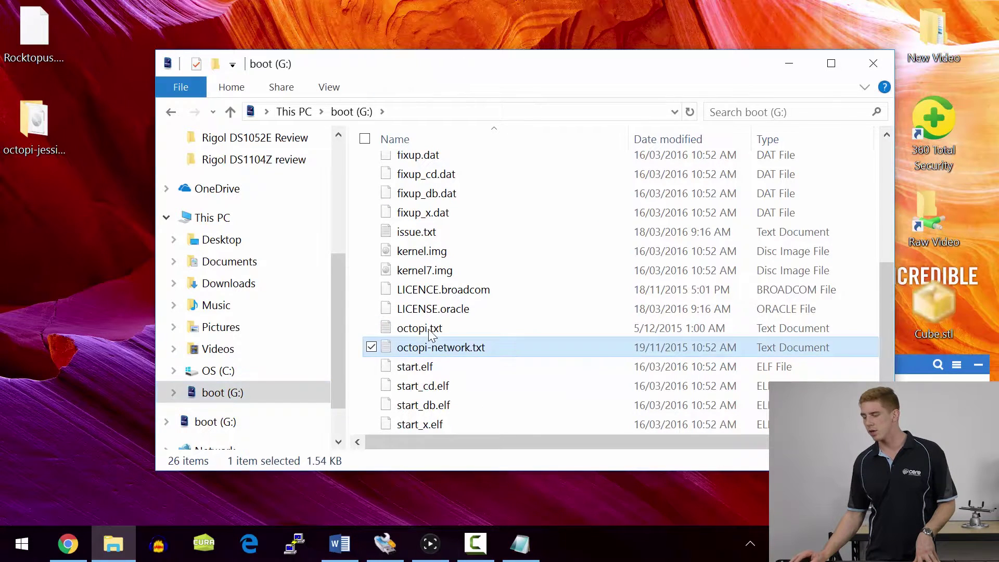
pyautogui.press('super+Up')
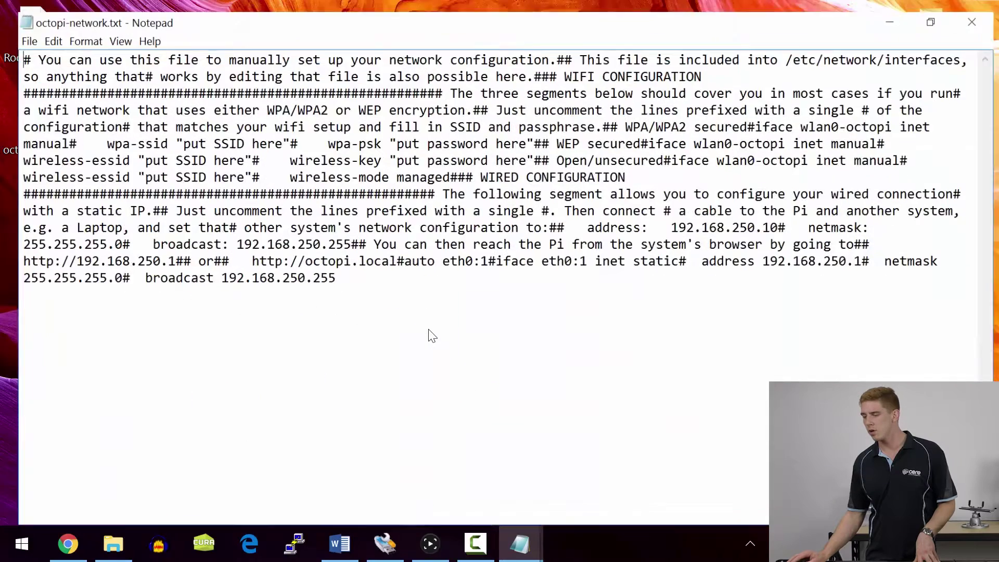
pyautogui.hotkey('alt', 'o')
pyautogui.press('Return')
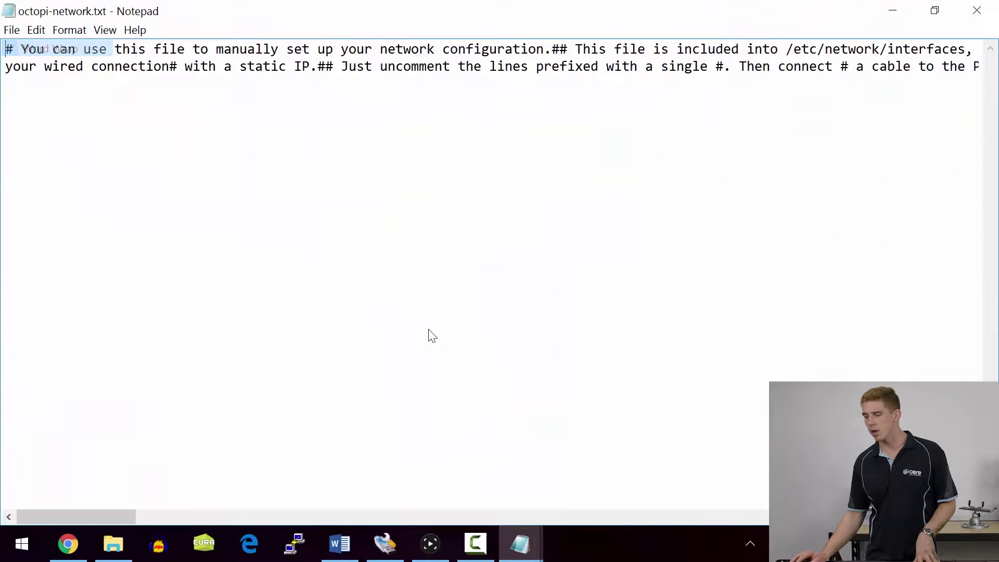
pyautogui.hotkey('alt', 'o')
pyautogui.press('Return')
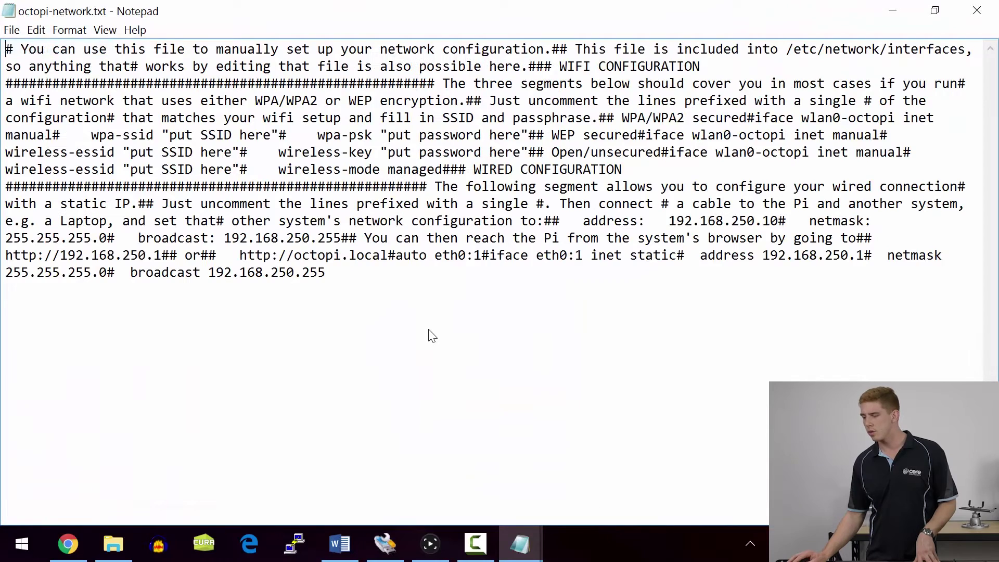
# - Open octopi-network.txt in Notepad++ instead, maximised
pyautogui.hotkey('alt', 'Tab')
pyautogui.press('Menu')
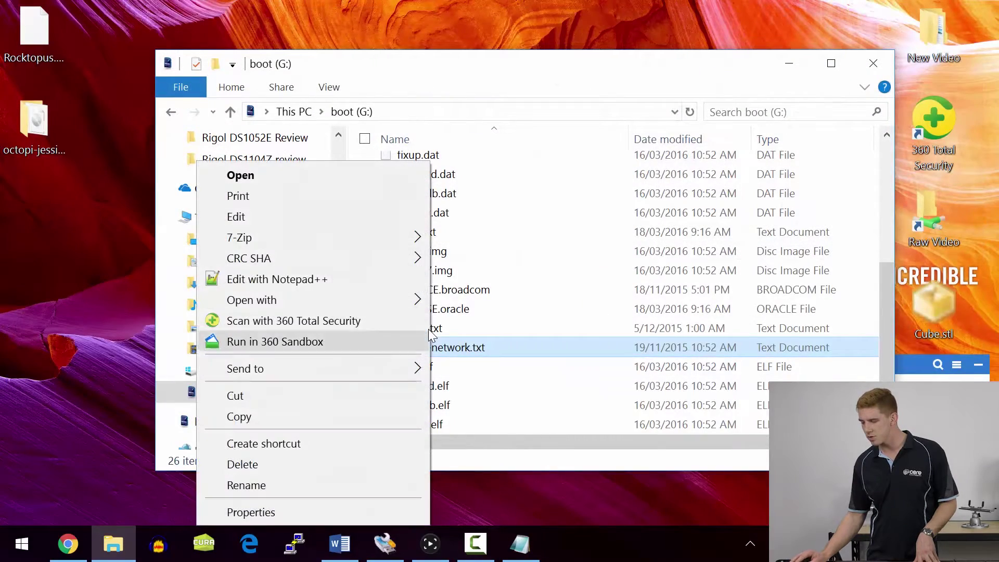
pyautogui.press('Up')
pyautogui.press('Up')
pyautogui.press('Up')
pyautogui.press('Return')
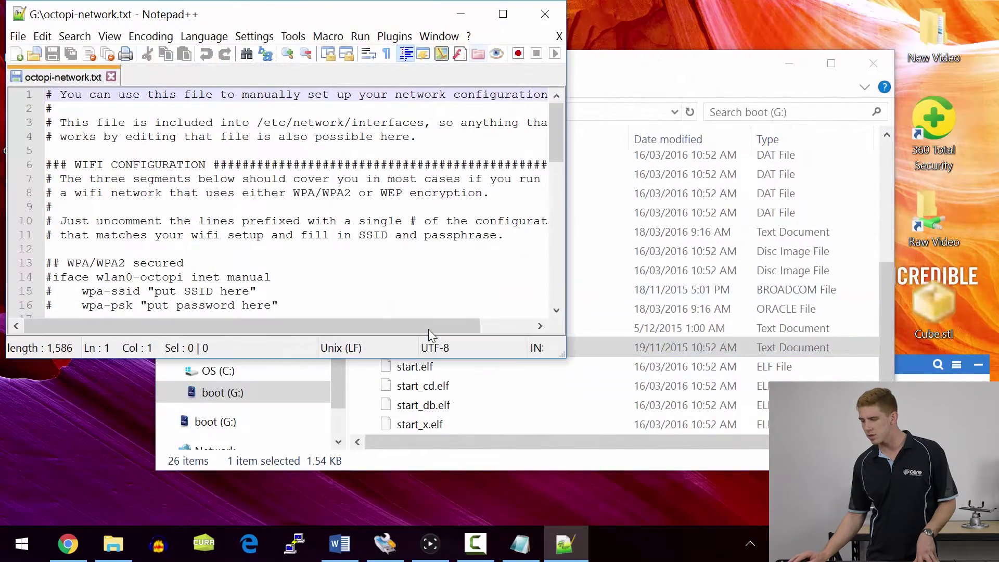
pyautogui.press('super+Up')
pyautogui.scroll(-1, 432, 336)
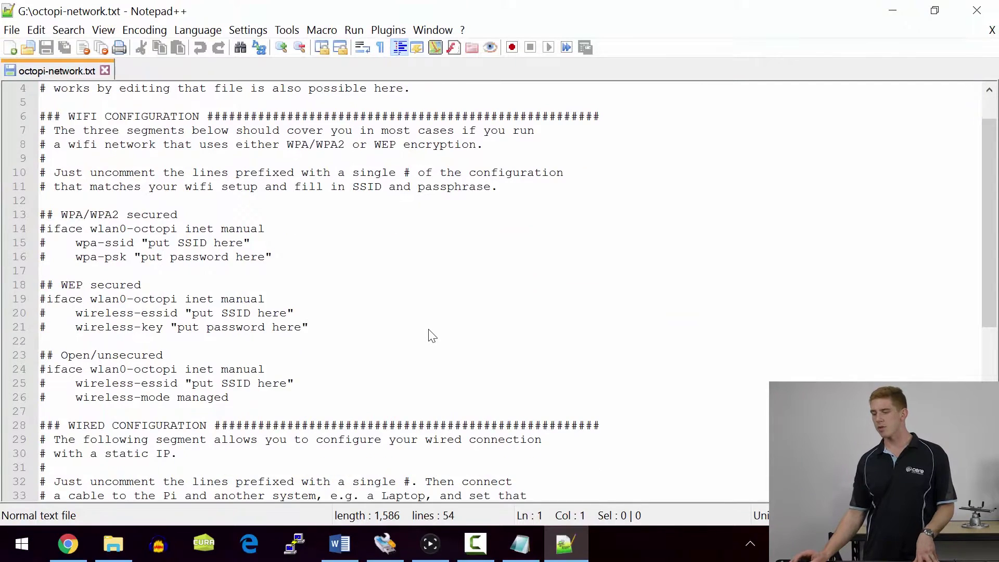
pyautogui.scroll(1, 432, 335)
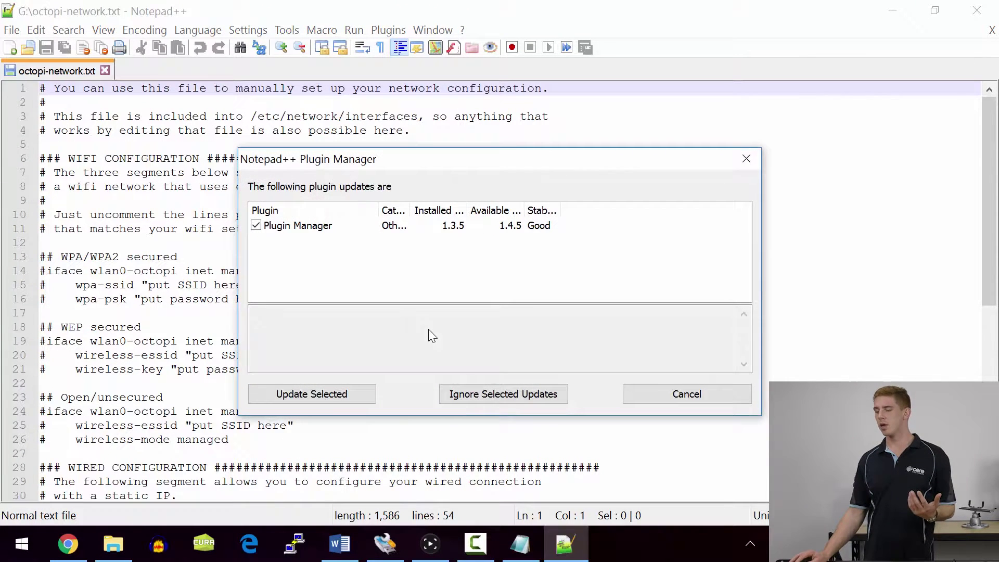
# - Dismiss the plugin prompt and read through the WIFI CONFIGURATION instructions
pyautogui.press('Escape')
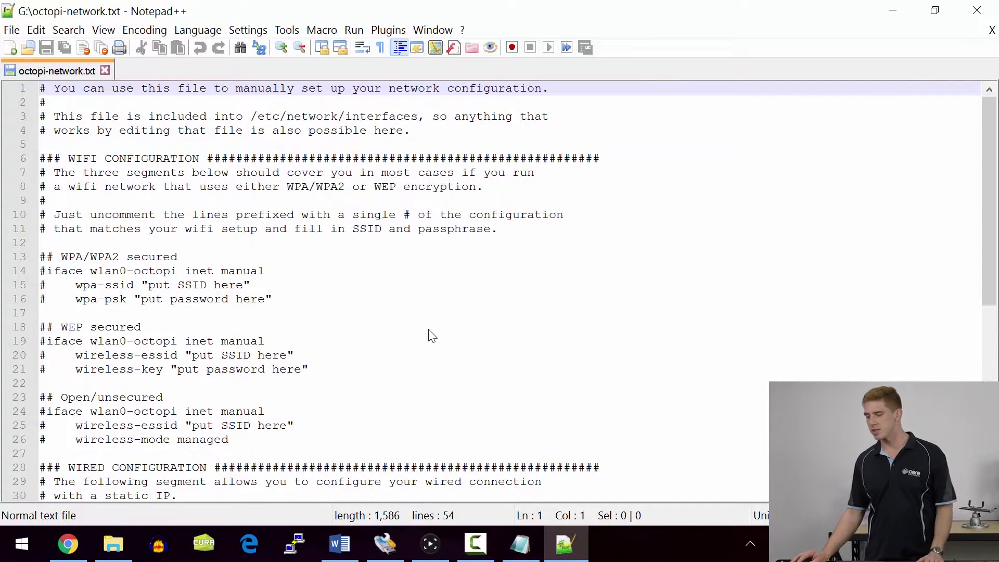
pyautogui.press('Down')
pyautogui.press('Down')
pyautogui.press('Down')
pyautogui.press('Down')
pyautogui.press('Down')
pyautogui.press('Right')
pyautogui.press('Right')
pyautogui.press('Right')
pyautogui.press('Right')
pyautogui.press('Right')
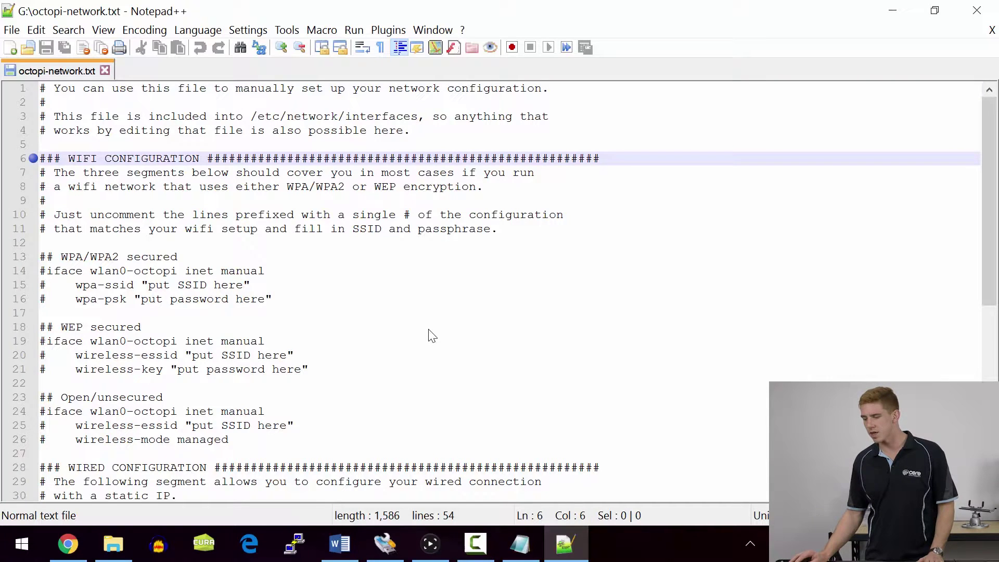
pyautogui.press('Down')
pyautogui.press('Down')
pyautogui.press('End')
pyautogui.hotkey('ctrl', 'shift', 'Left')
pyautogui.hotkey('ctrl', 'shift', 'Left')
pyautogui.hotkey('ctrl', 'shift', 'Left')
pyautogui.hotkey('ctrl', 'shift', 'Left')
pyautogui.hotkey('ctrl', 'shift', 'Left')
pyautogui.hotkey('ctrl', 'shift', 'Left')
pyautogui.hotkey('ctrl', 'shift', 'Left')
pyautogui.hotkey('ctrl', 'shift', 'Left')
pyautogui.hotkey('shift', 'Up')
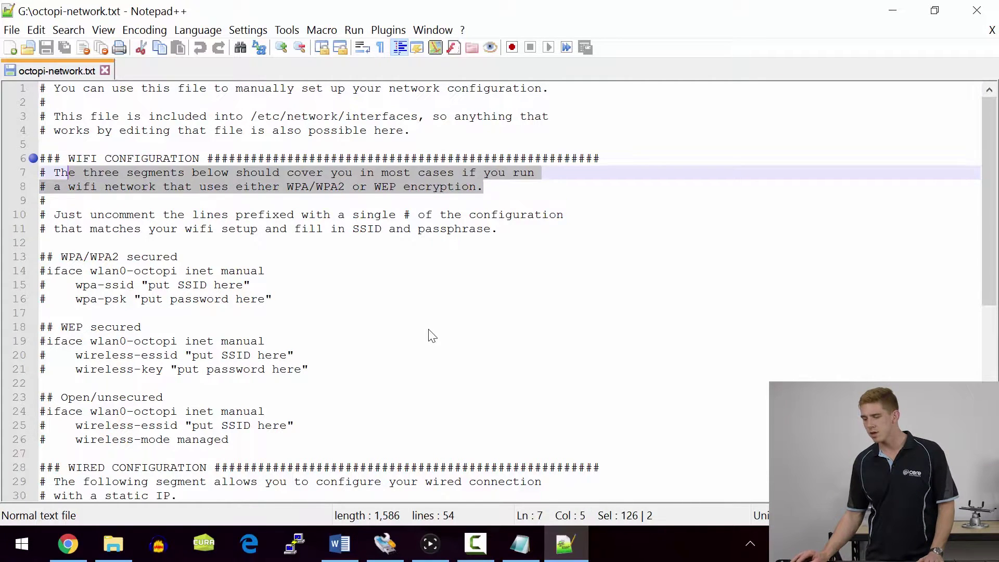
pyautogui.press('Down')
pyautogui.press('Down')
pyautogui.press('Down')
pyautogui.hotkey('ctrl', 'Right')
pyautogui.hotkey('ctrl', 'Right')
pyautogui.hotkey('ctrl', 'Right')
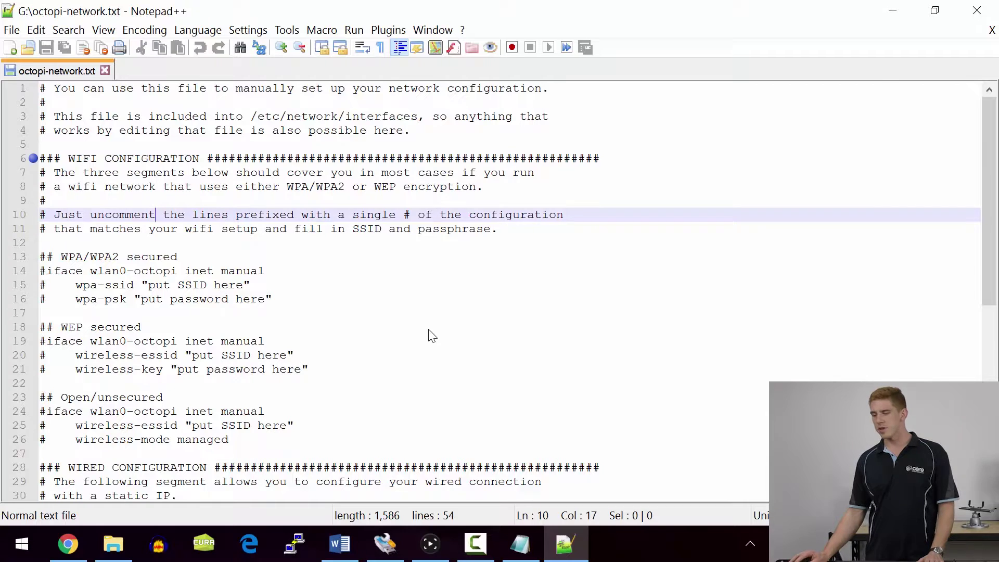
pyautogui.press('F3')
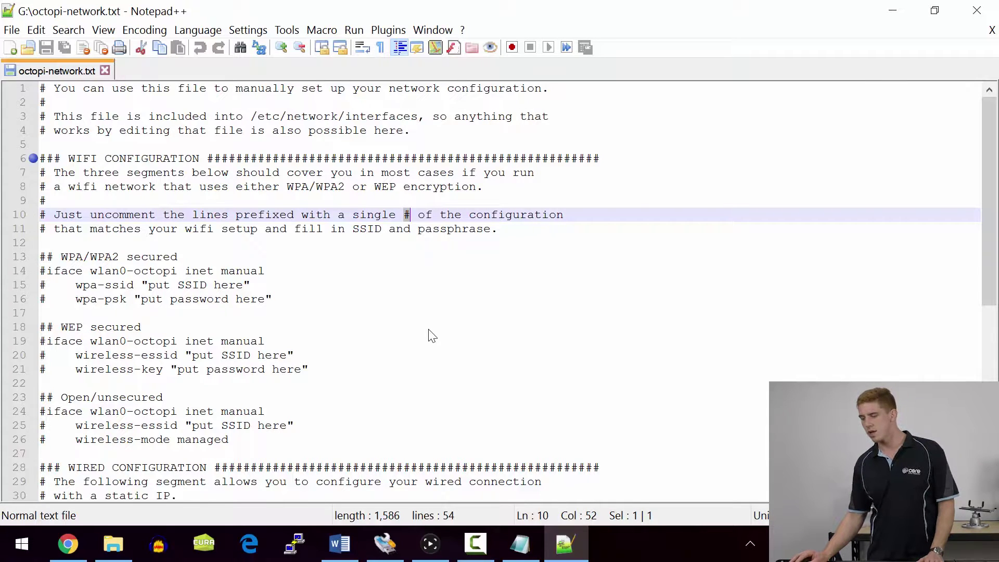
# - Locate the commented WPA/WPA2 section with its wlan0-octopi iface line
pyautogui.scroll(-1, 432, 336)
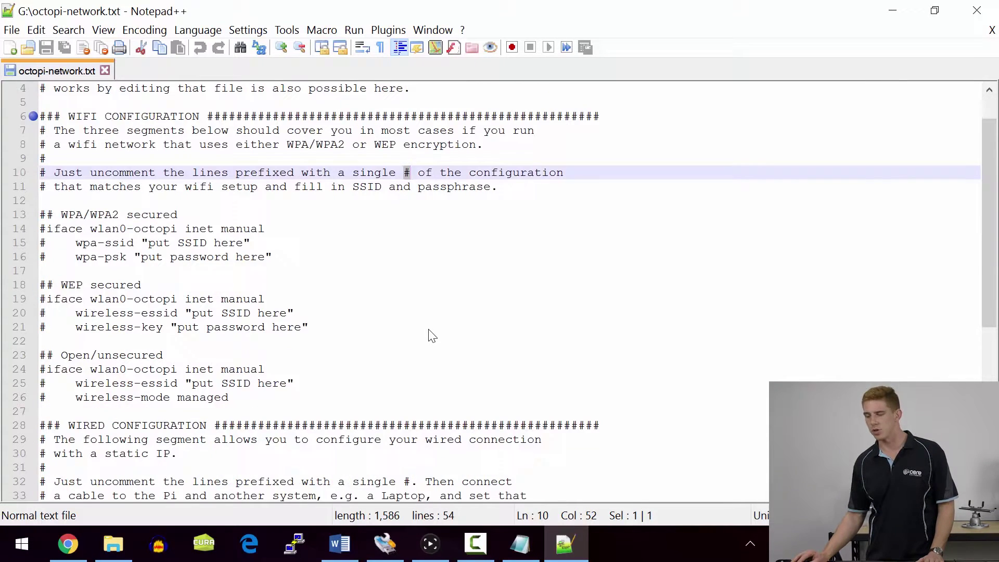
pyautogui.press('F3')
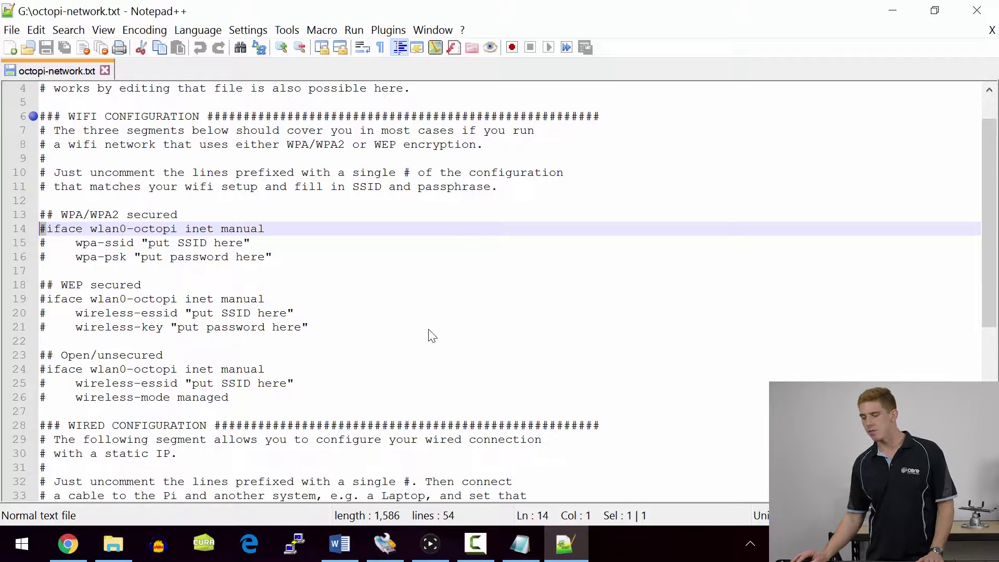
pyautogui.press('Right')
pyautogui.press('Right')
pyautogui.press('Right')
pyautogui.press('Right')
pyautogui.press('Right')
pyautogui.press('Right')
pyautogui.press('Right')
pyautogui.press('Right')
pyautogui.press('Right')
pyautogui.press('Right')
pyautogui.press('Right')
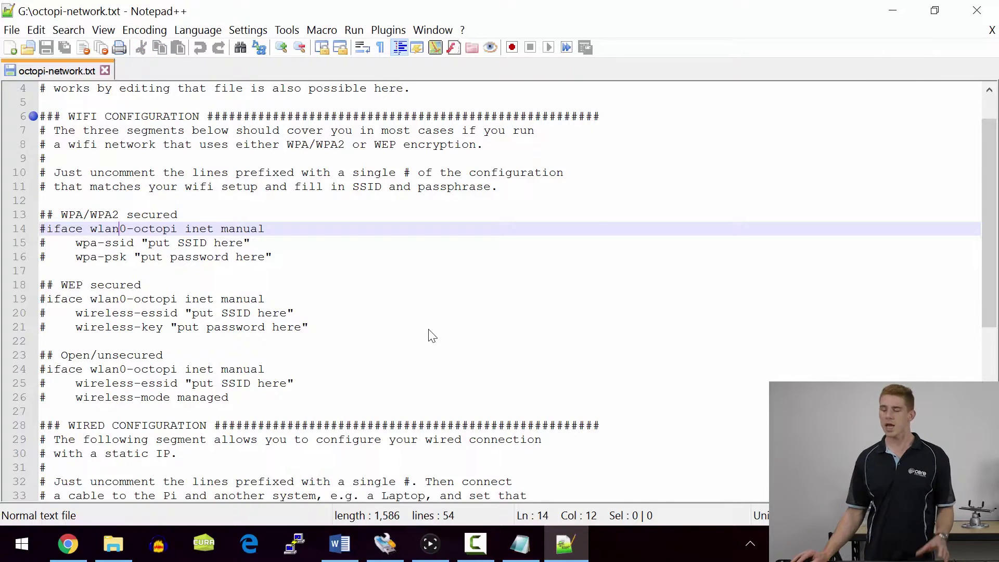
pyautogui.press('Up')
pyautogui.press('Left')
pyautogui.press('Left')
pyautogui.press('Left')
pyautogui.press('Left')
pyautogui.press('Left')
pyautogui.press('Left')
pyautogui.press('Left')
pyautogui.press('Left')
pyautogui.hotkey('shift', 'Right')
pyautogui.hotkey('shift', 'Right')
pyautogui.hotkey('shift', 'Right')
pyautogui.hotkey('shift', 'Right')
pyautogui.hotkey('shift', 'Right')
pyautogui.hotkey('shift', 'Right')
pyautogui.hotkey('shift', 'Right')
pyautogui.hotkey('shift', 'Right')
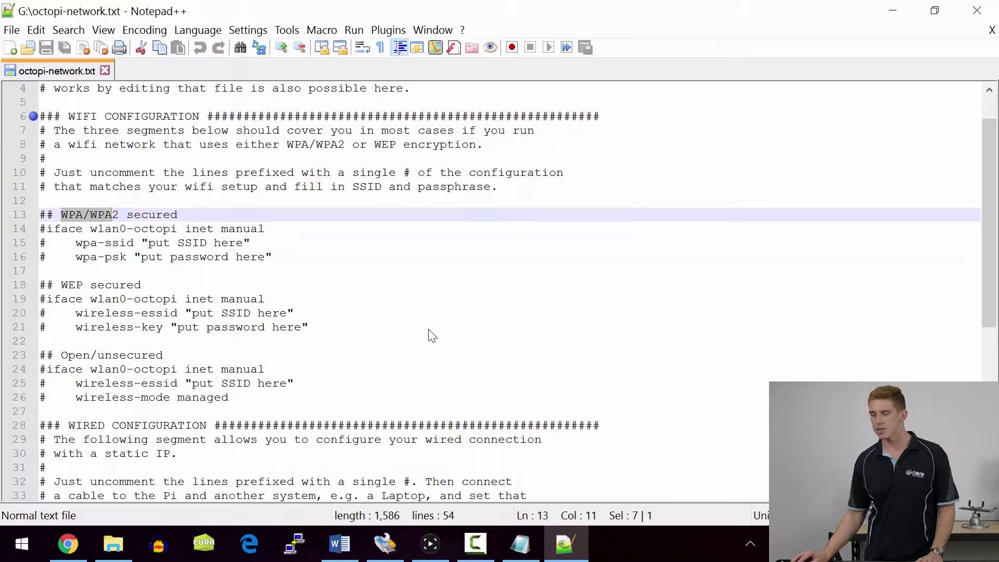
pyautogui.press('Down')
# - Uncomment the iface, wpa-ssid and wpa-psk lines of the WPA/WPA2 section
pyautogui.press('Home')
pyautogui.hotkey('shift', 'Right')
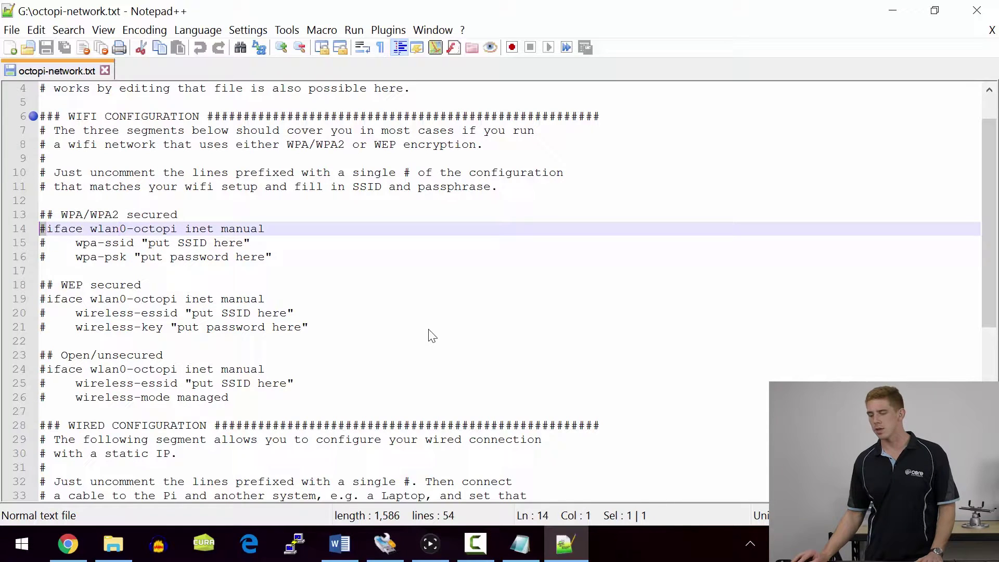
pyautogui.press('Delete')
pyautogui.press('Down')
pyautogui.press('Right')
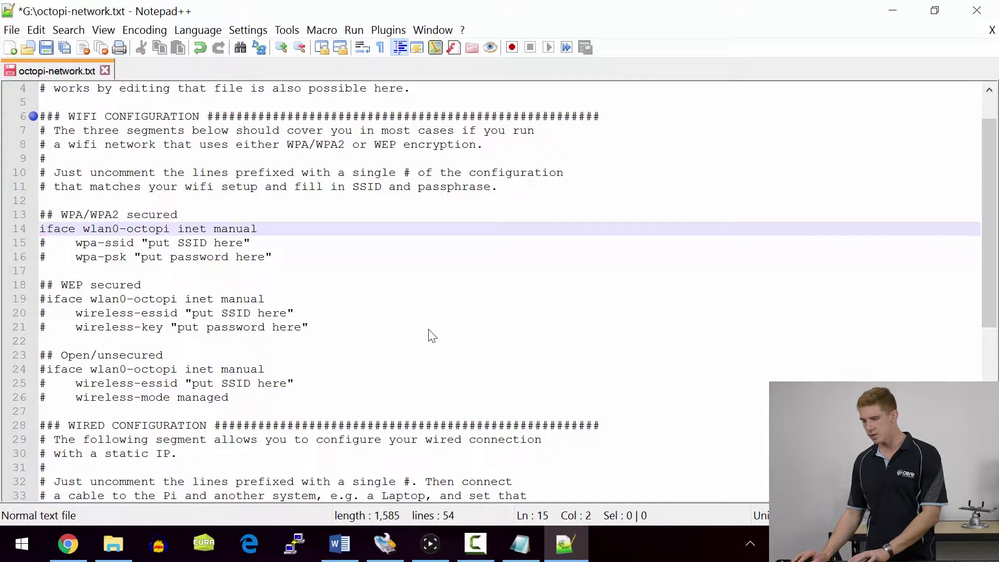
pyautogui.hotkey('shift', 'Left')
pyautogui.press('Delete')
pyautogui.press('Down')
pyautogui.press('Right')
pyautogui.hotkey('shift', 'Left')
pyautogui.press('Delete')
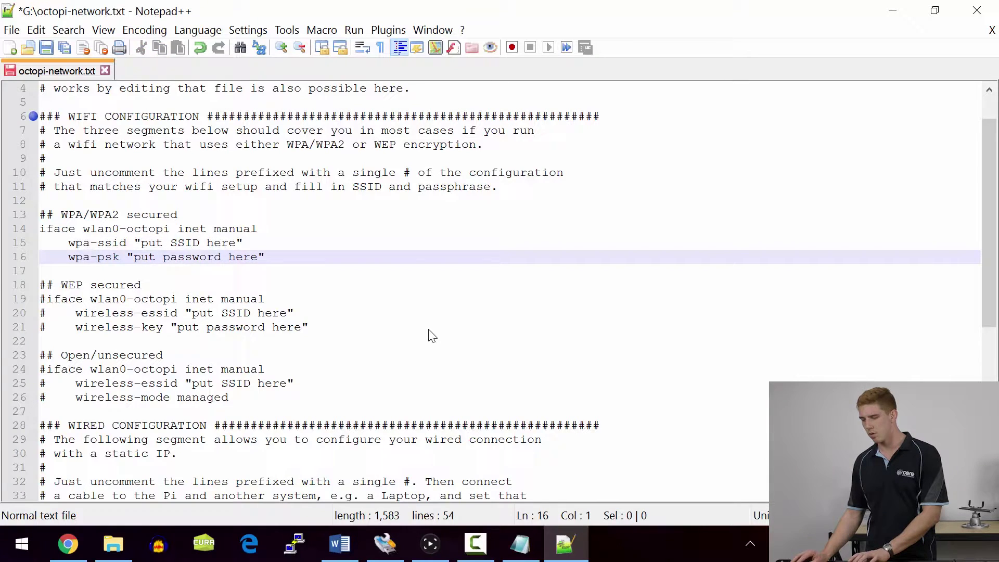
# - Replace the SSID placeholder with "NetworkName"
pyautogui.press('Up')
pyautogui.press('Right')
pyautogui.press('Right')
pyautogui.press('Right')
pyautogui.press('Right')
pyautogui.press('Right')
pyautogui.press('Right')
pyautogui.press('Right')
pyautogui.press('Right')
pyautogui.press('Right')
pyautogui.press('Right')
pyautogui.press('Right')
pyautogui.press('Right')
pyautogui.press('Right')
pyautogui.press('Right')
pyautogui.hotkey('shift', 'Right')
pyautogui.hotkey('shift', 'Right')
pyautogui.hotkey('shift', 'Right')
pyautogui.hotkey('shift', 'Right')
pyautogui.hotkey('shift', 'Right')
pyautogui.hotkey('shift', 'Right')
pyautogui.hotkey('shift', 'Right')
pyautogui.hotkey('shift', 'Right')
pyautogui.hotkey('shift', 'Right')
pyautogui.hotkey('shift', 'Right')
pyautogui.hotkey('shift', 'Right')
pyautogui.hotkey('shift', 'Right')
pyautogui.hotkey('shift', 'Right')
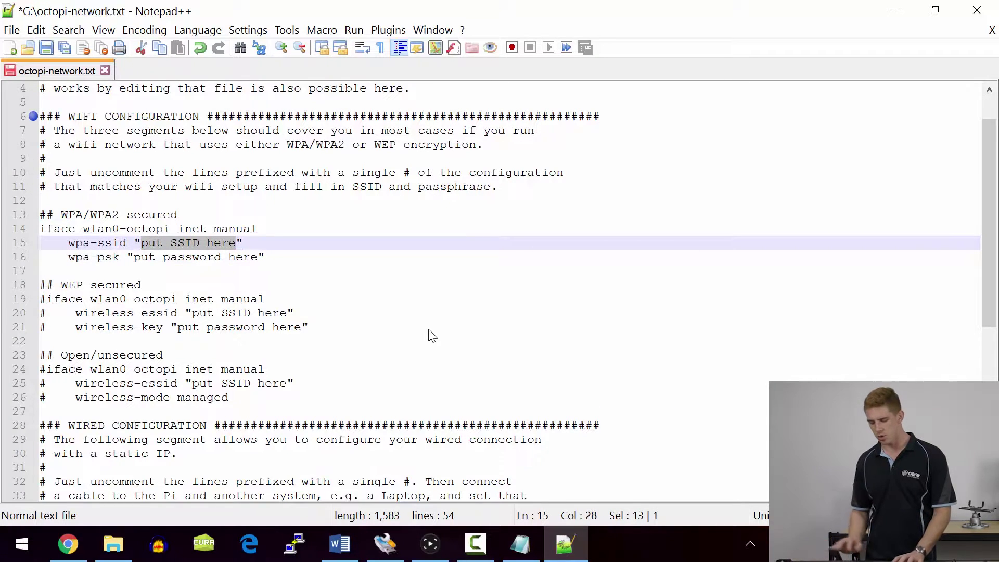
pyautogui.write('Netwo')
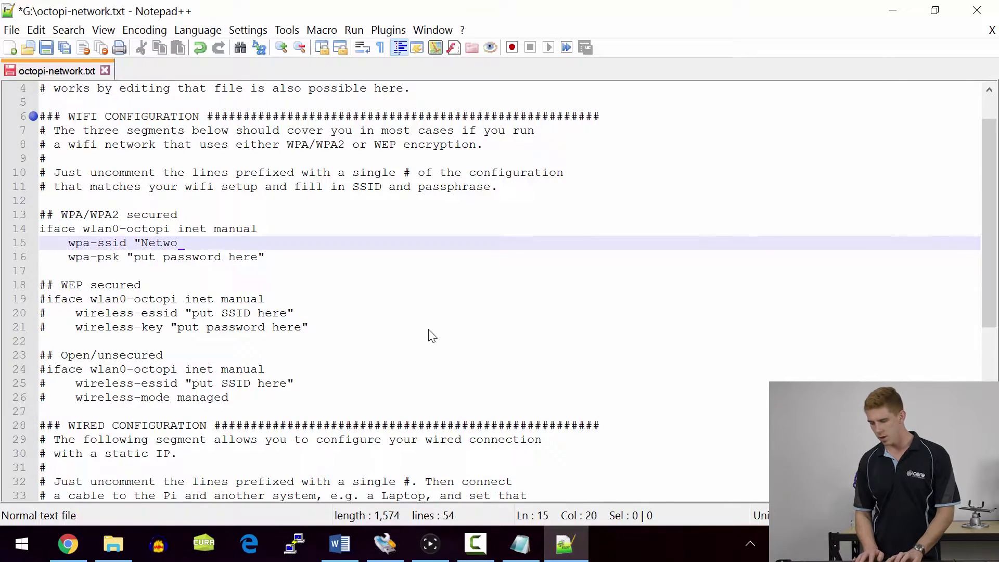
pyautogui.write('rkName"')
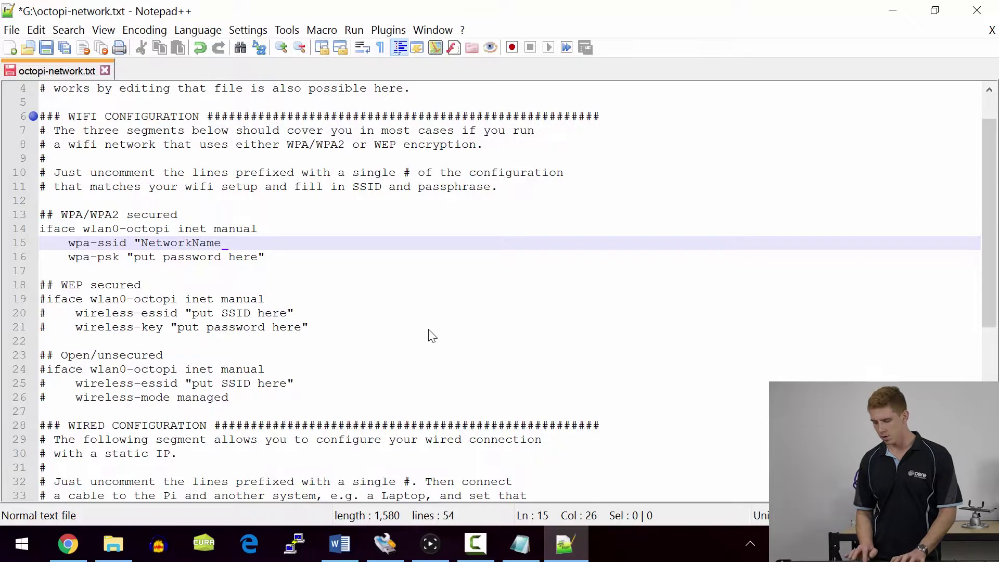
# - Replace the password placeholder with the Wi-Fi password in quotes
pyautogui.press('Down')
pyautogui.press('Right')
pyautogui.press('Right')
pyautogui.press('Right')
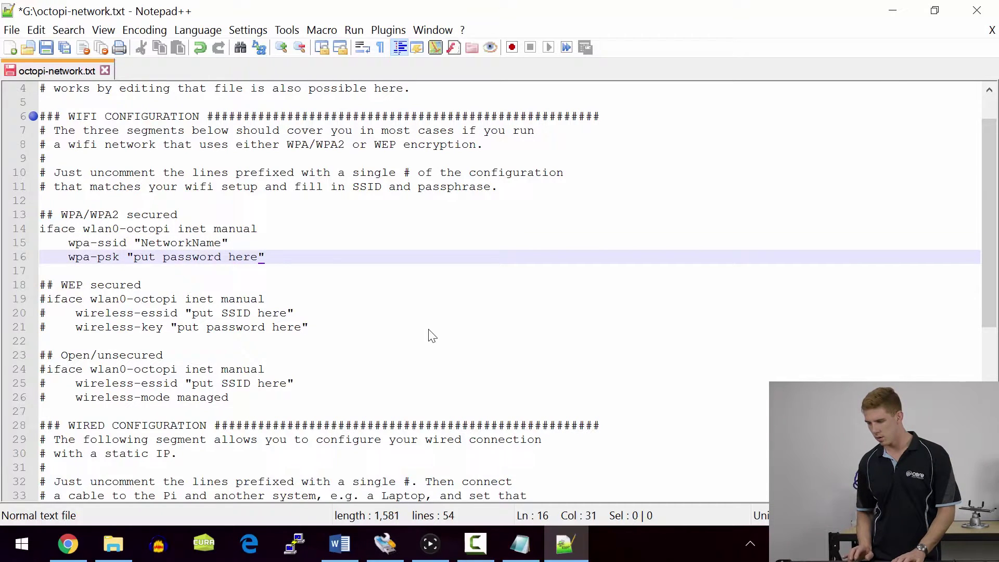
pyautogui.press('BackSpace')
pyautogui.press('BackSpace')
pyautogui.press('BackSpace')
pyautogui.press('BackSpace')
pyautogui.press('BackSpace')
pyautogui.press('BackSpace')
pyautogui.press('BackSpace')
pyautogui.press('BackSpace')
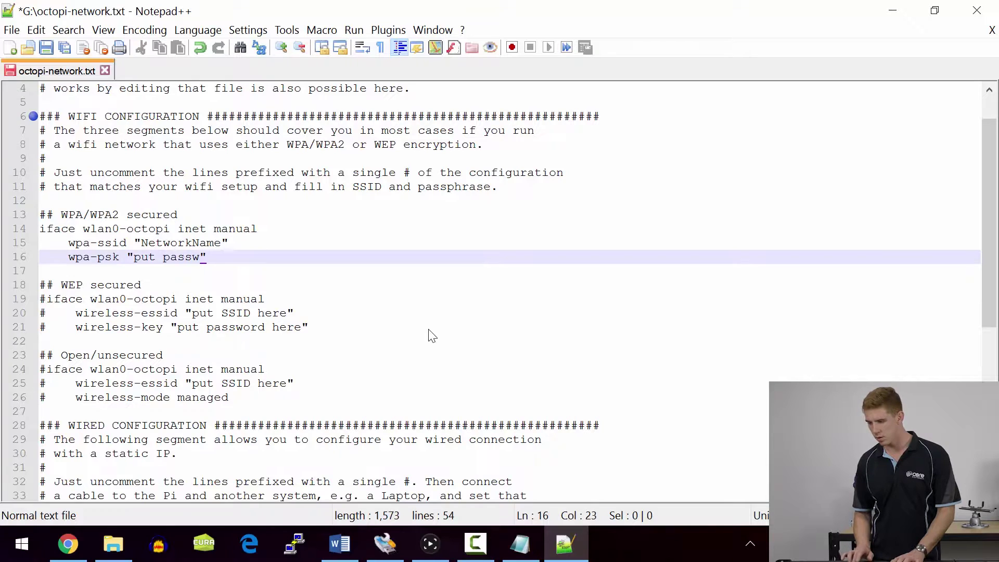
pyautogui.press('BackSpace')
pyautogui.press('BackSpace')
pyautogui.press('BackSpace')
pyautogui.press('BackSpace')
pyautogui.press('BackSpace')
pyautogui.press('BackSpace')
pyautogui.press('BackSpace')
pyautogui.press('BackSpace')
pyautogui.press('BackSpace')
pyautogui.write('S')
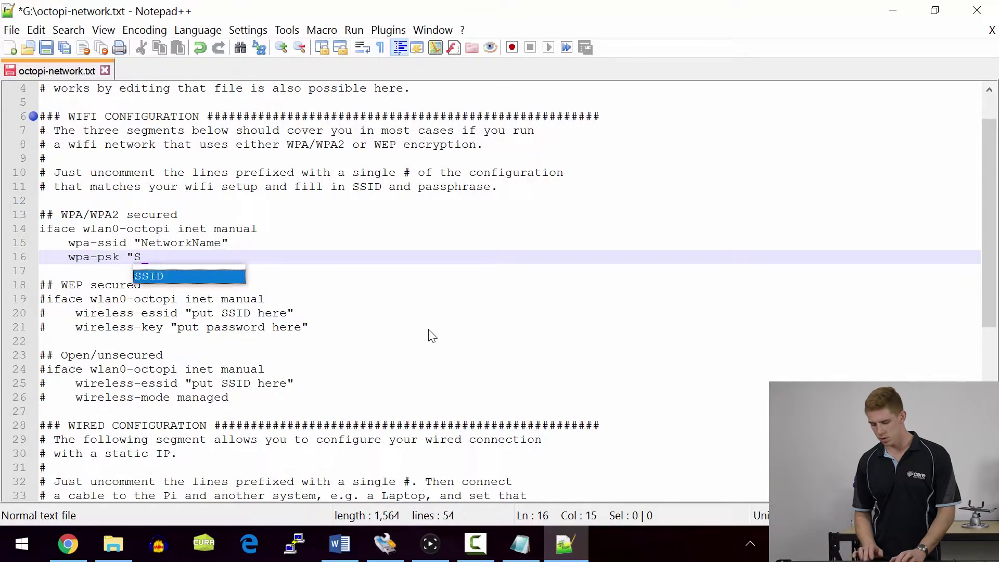
pyautogui.write('ecreTpAf')
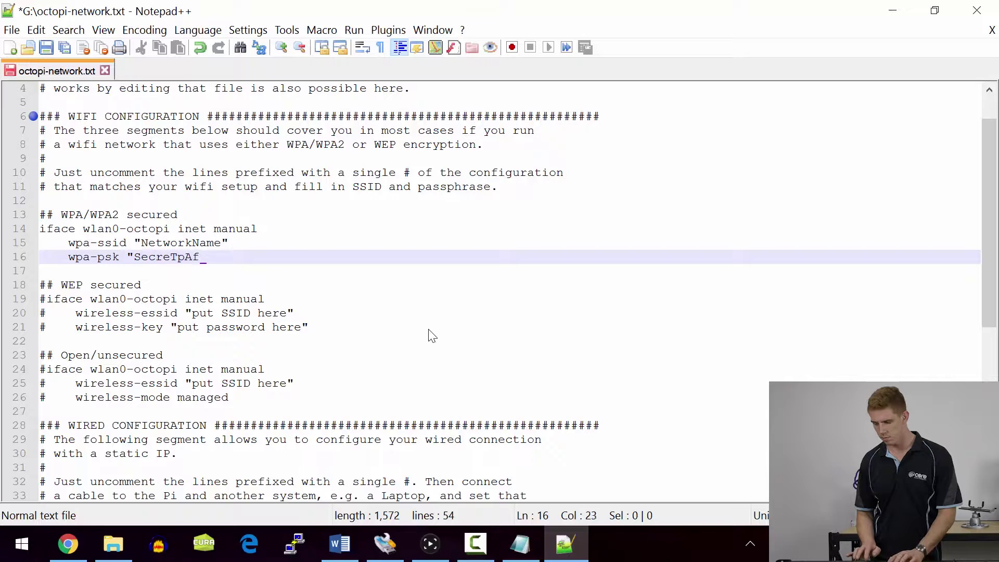
pyautogui.press('BackSpace')
pyautogui.write('55werd')
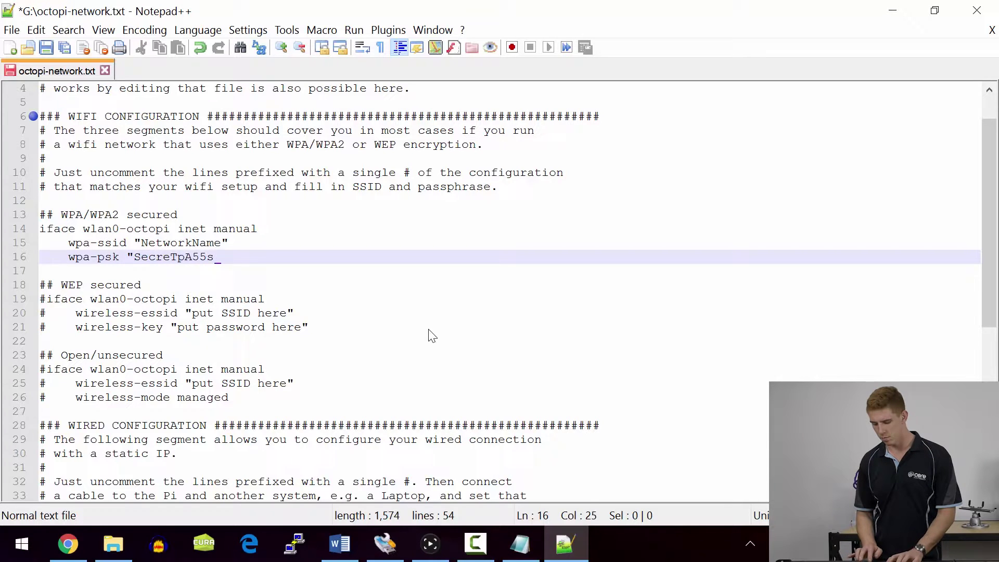
pyautogui.press('Down')
pyautogui.press('Down')
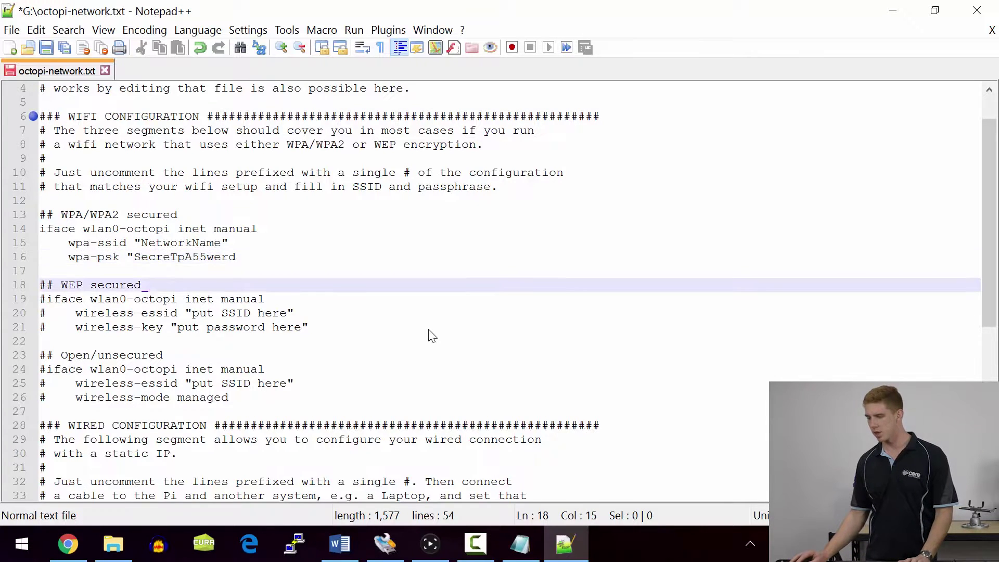
pyautogui.press('Up')
pyautogui.press('Up')
pyautogui.write('":')
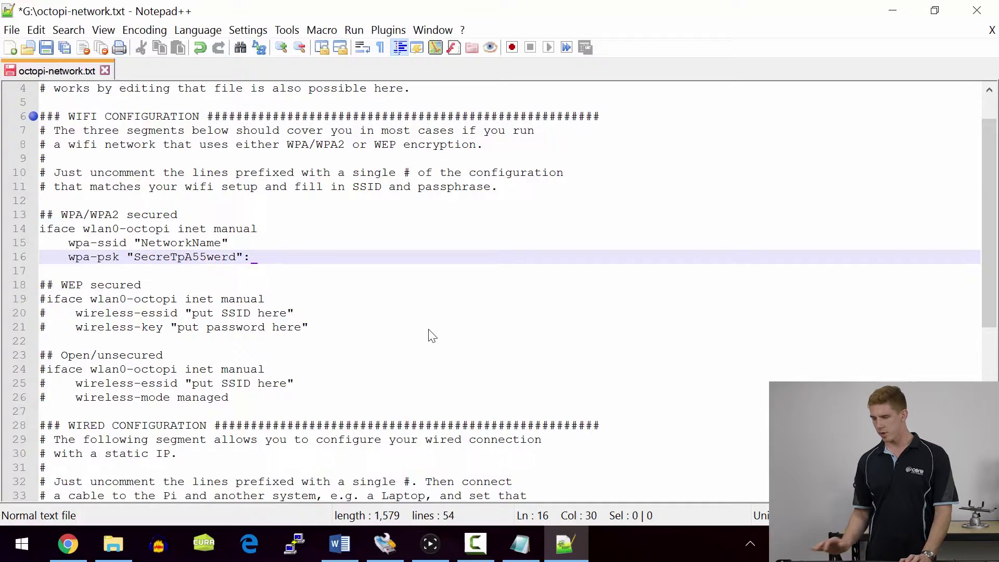
pyautogui.press('BackSpace')
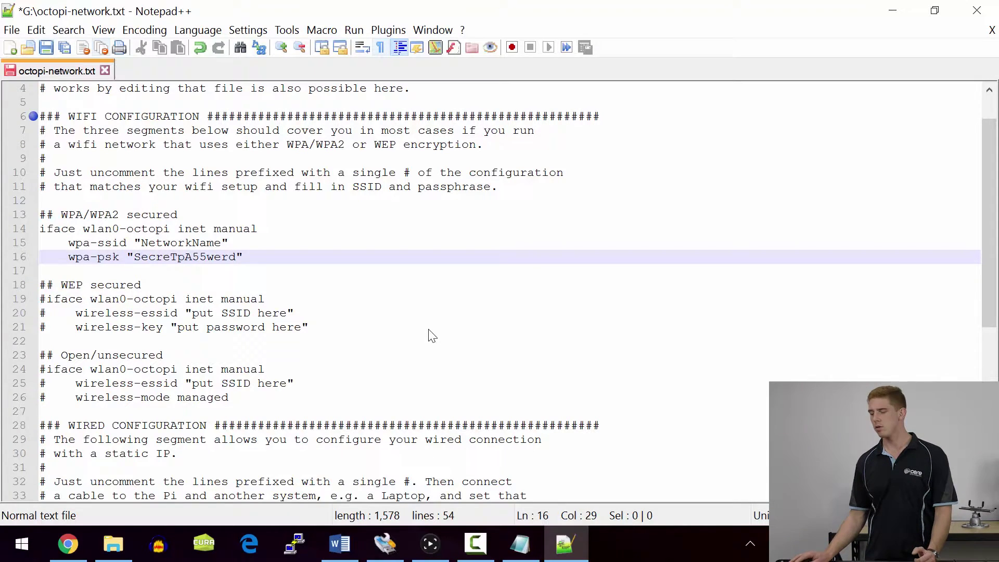
# - Save and close octopi-network.txt, then eject the boot (G:) drive
pyautogui.hotkey('ctrl', 's')
pyautogui.hotkey('alt', 'F4')
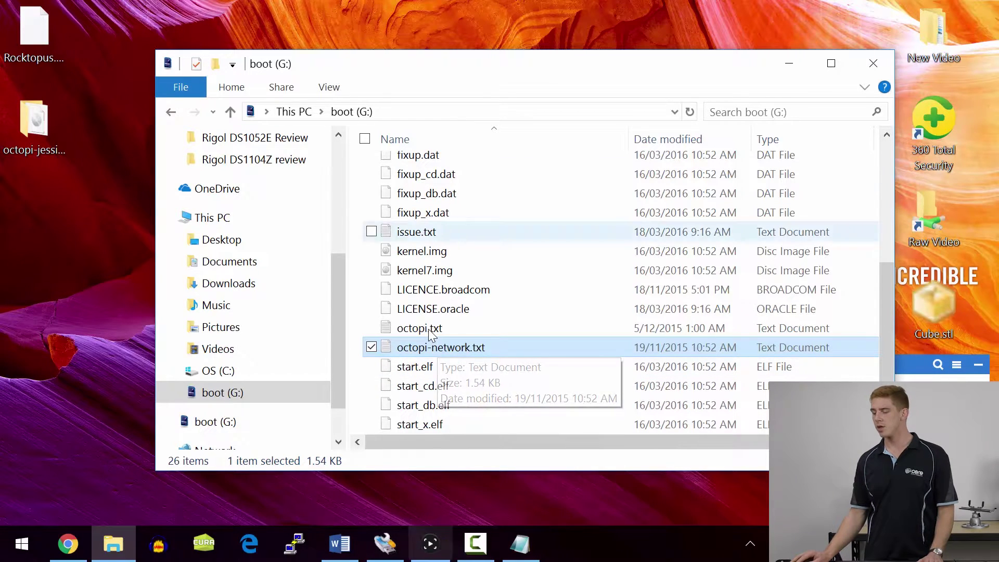
pyautogui.hotkey('shift', 'F10')
pyautogui.press('Up')
pyautogui.press('Up')
pyautogui.press('Up')
pyautogui.press('Up')
pyautogui.press('Up')
pyautogui.press('Up')
pyautogui.press('Up')
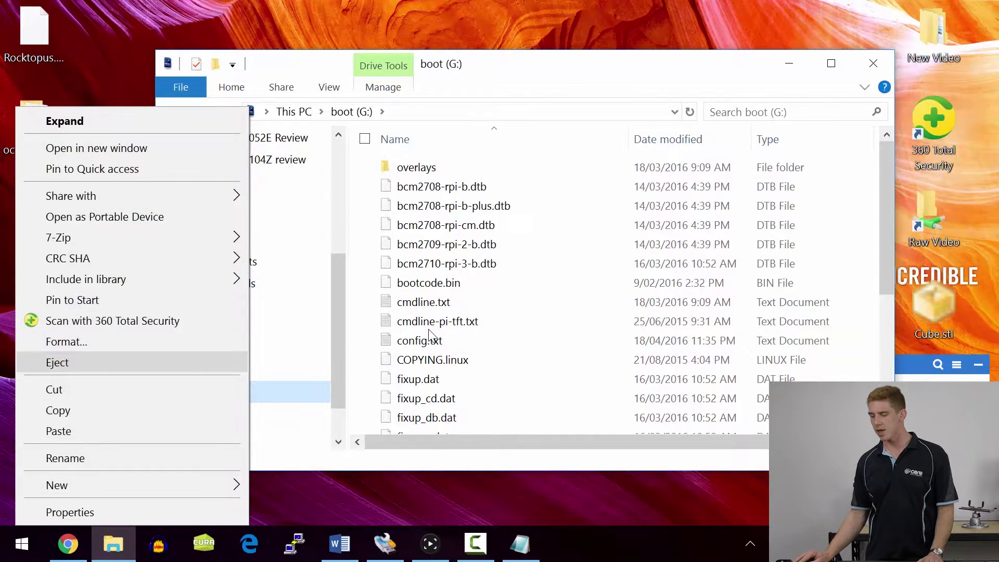
pyautogui.press('Up')
pyautogui.press('Down')
pyautogui.press('Return')
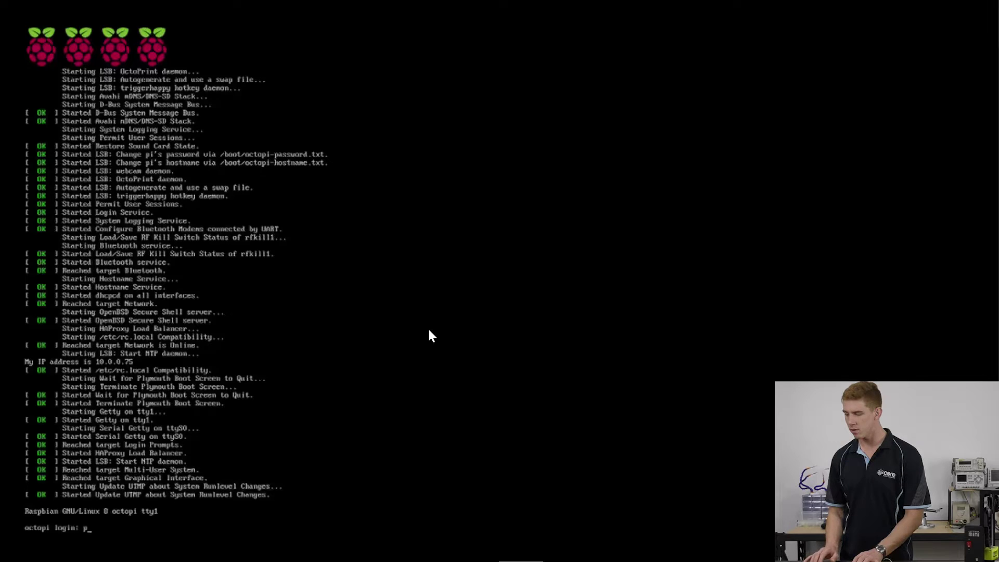
# - Log in with the default OctoPi credentials and run sudo raspi-config
pyautogui.press('Return')
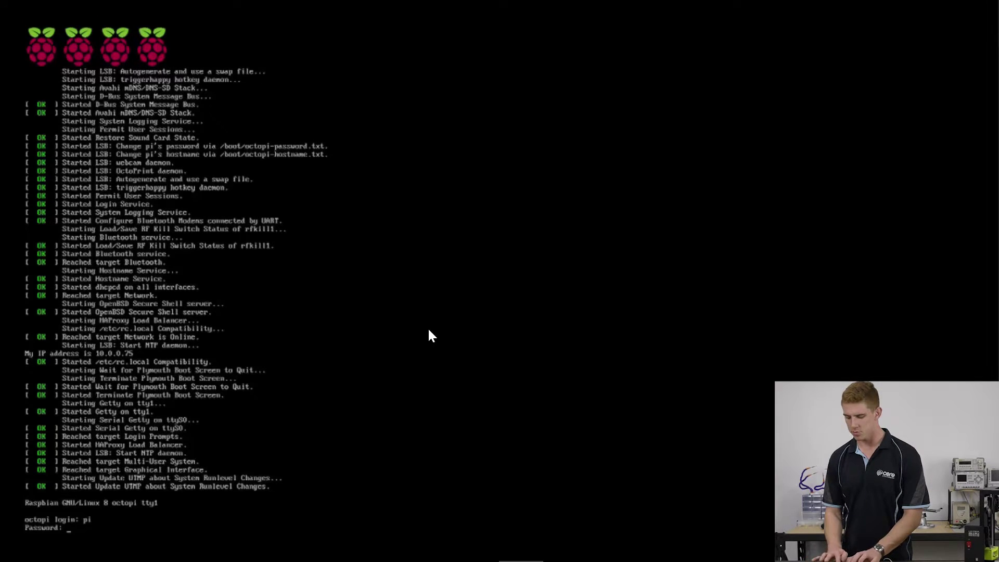
pyautogui.press('Return')
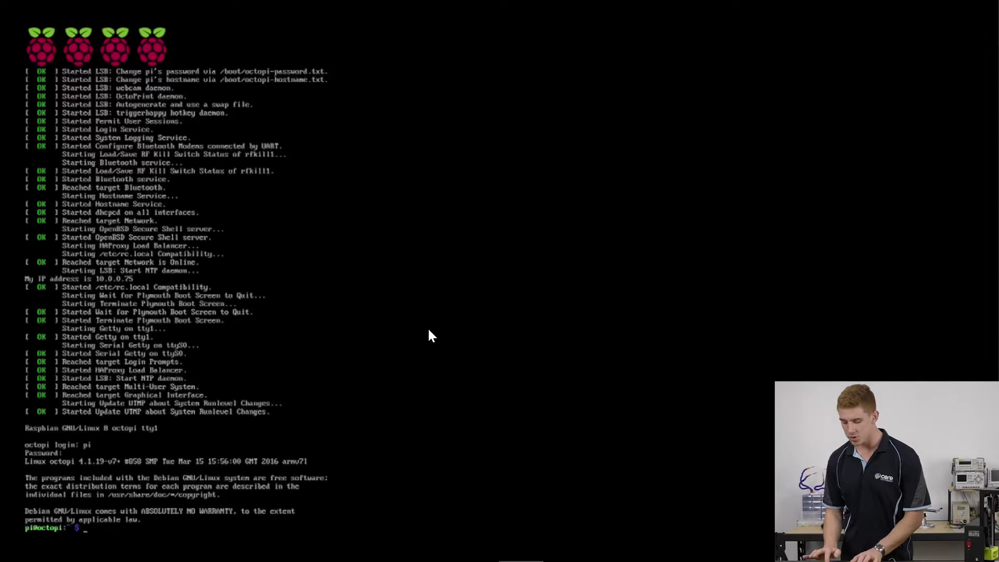
pyautogui.write('sudo rasp')
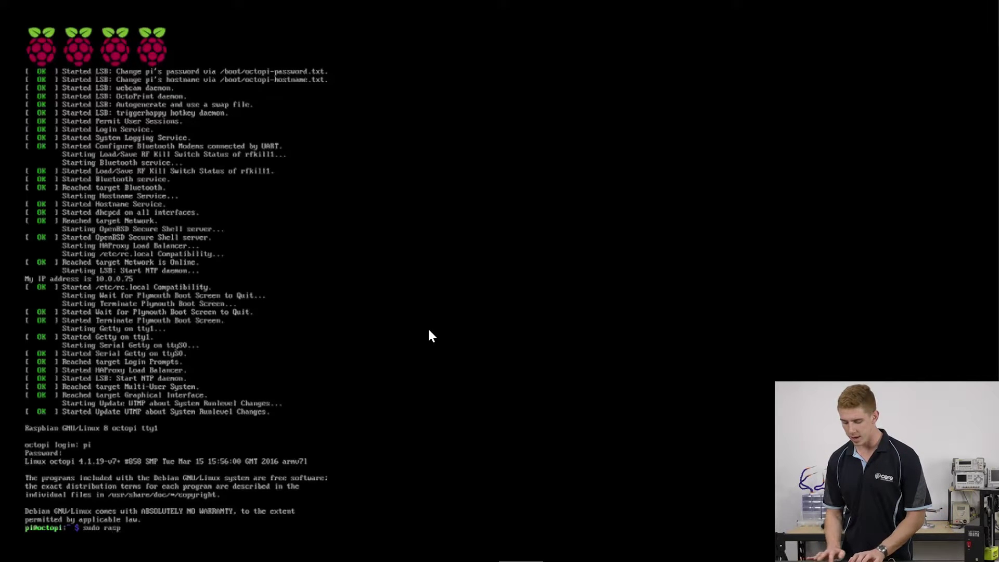
pyautogui.write('i-config')
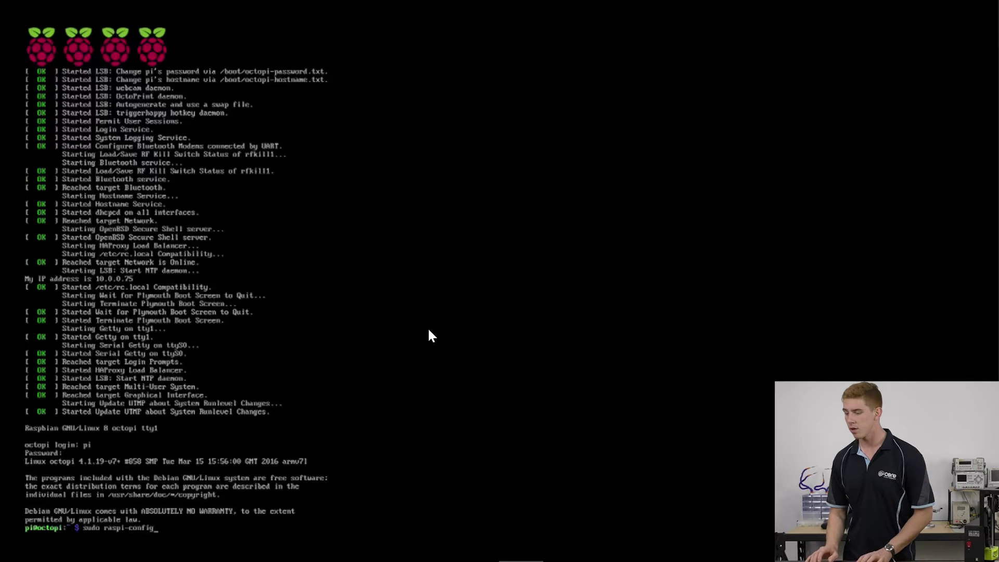
pyautogui.press('Return')
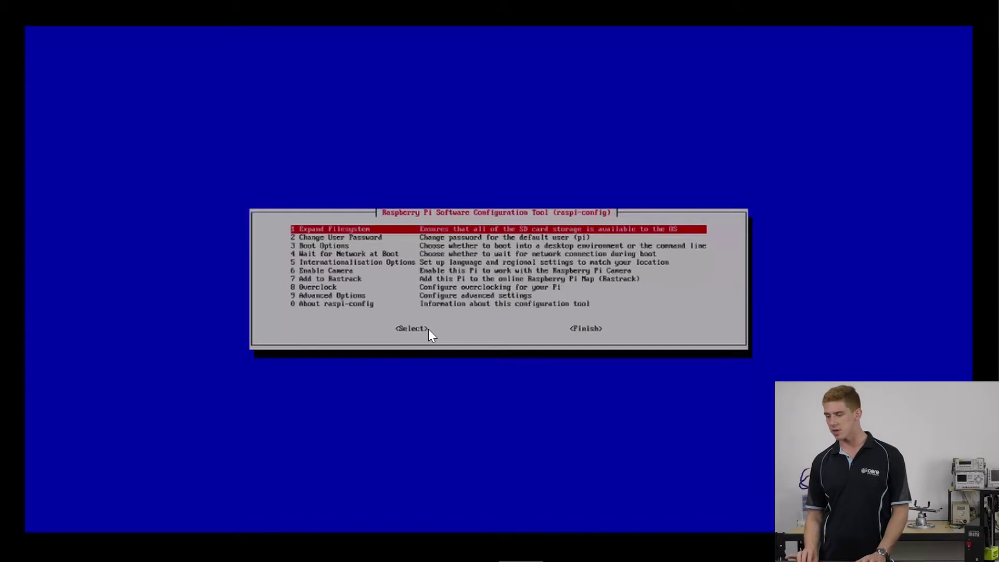
# - Enable Raspberry Pi camera support via 6 Enable Camera
pyautogui.press('Down')
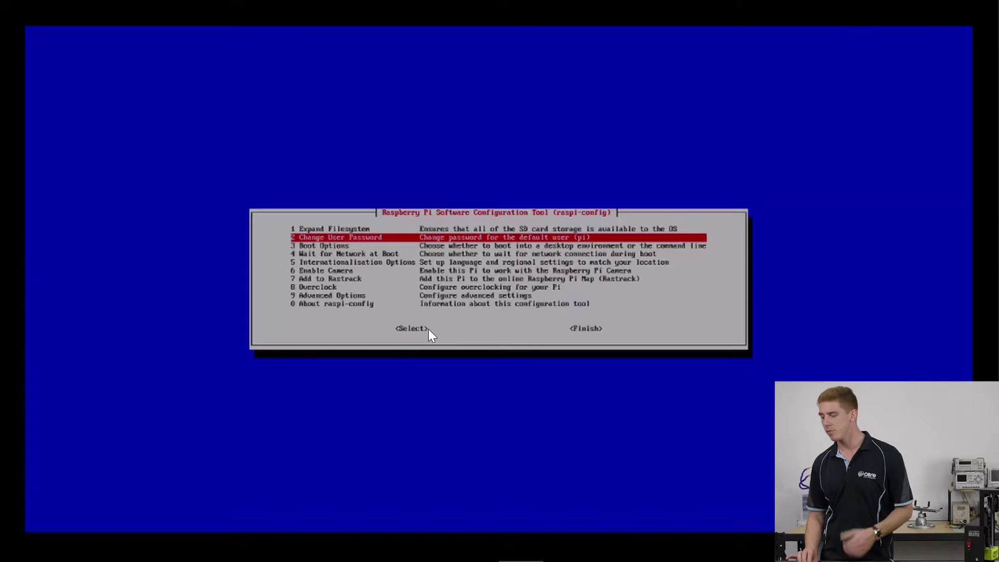
pyautogui.press('Down')
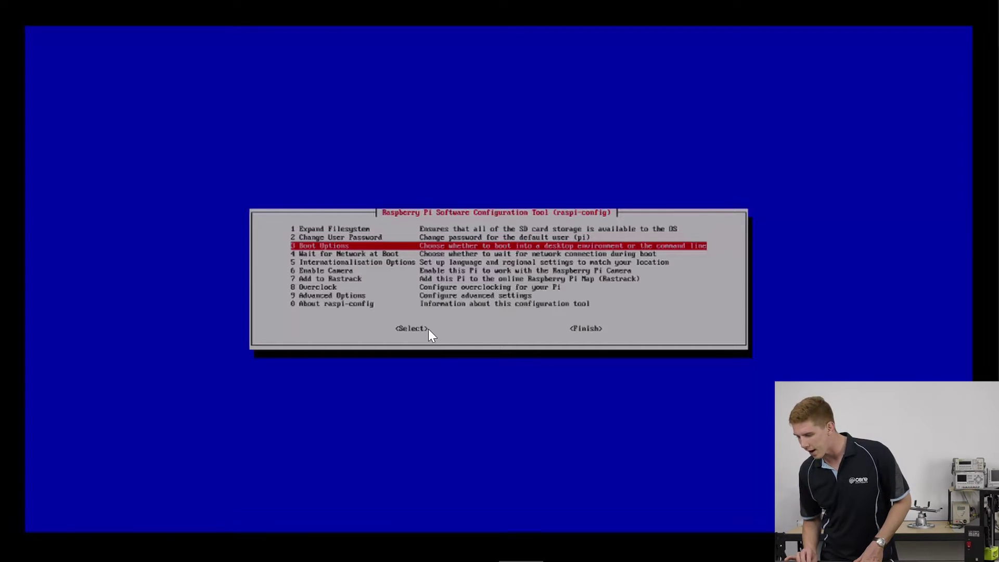
pyautogui.press('Down')
pyautogui.press('Down')
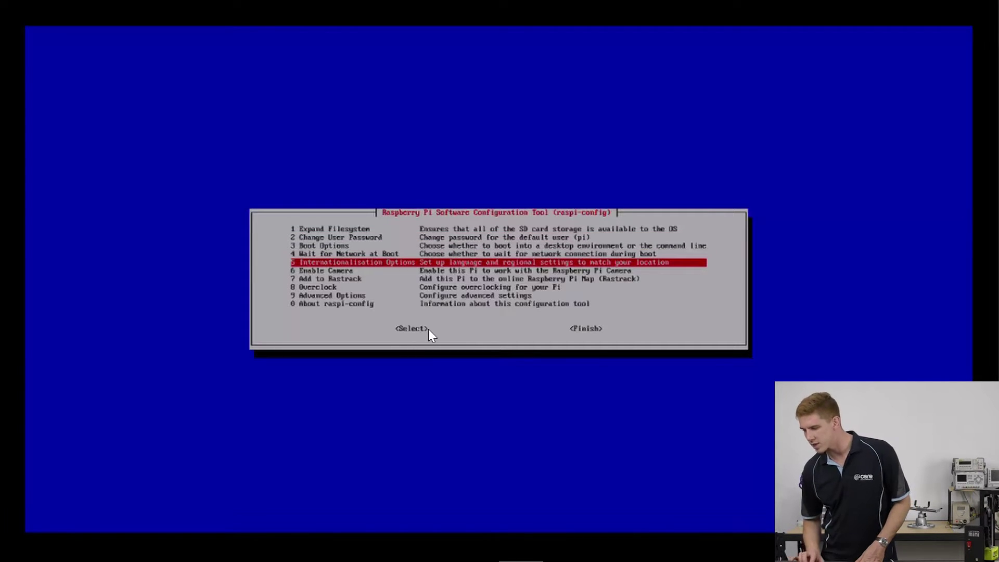
pyautogui.press('Down')
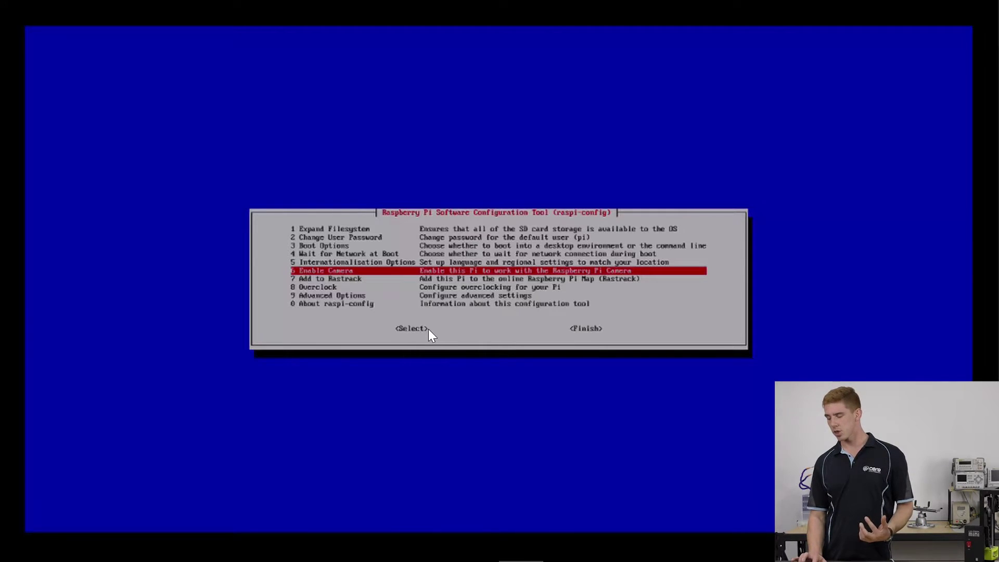
pyautogui.press('Return')
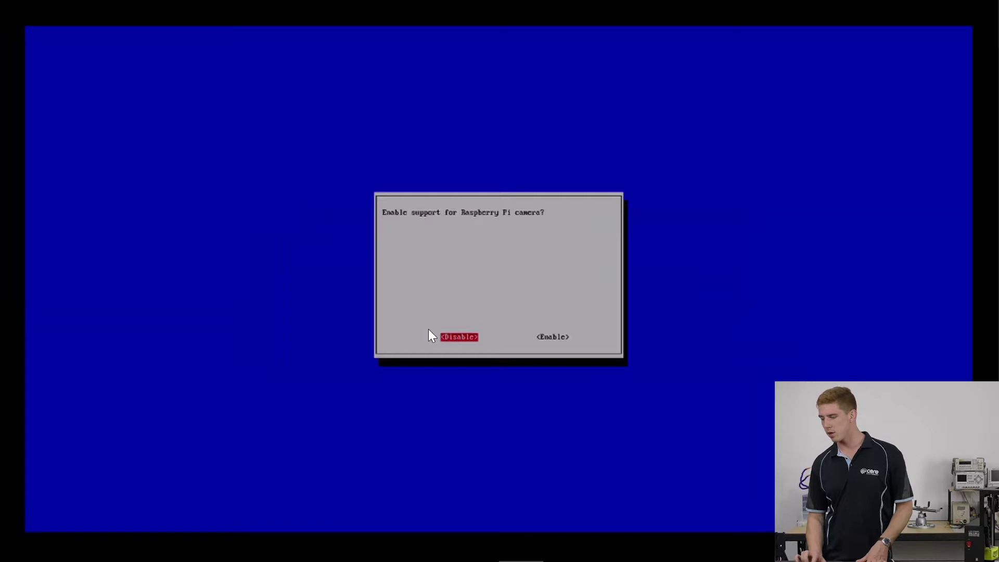
pyautogui.press('Right')
pyautogui.press('Return')
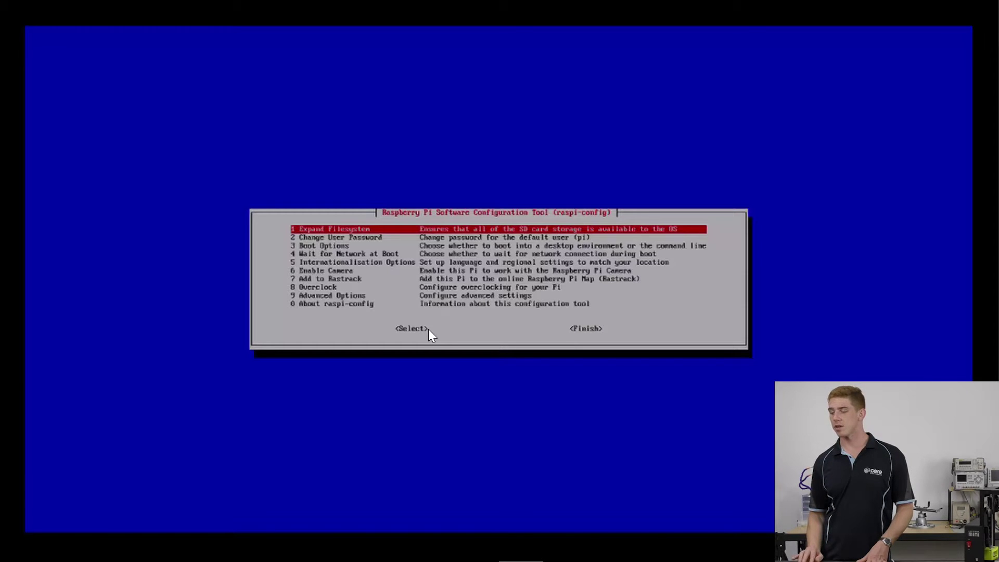
# - Open 9 Advanced Options and move to A2 Hostname
pyautogui.press('Down')
pyautogui.press('Down')
pyautogui.press('Down')
pyautogui.press('Down')
pyautogui.press('Down')
pyautogui.press('Down')
pyautogui.press('Down')
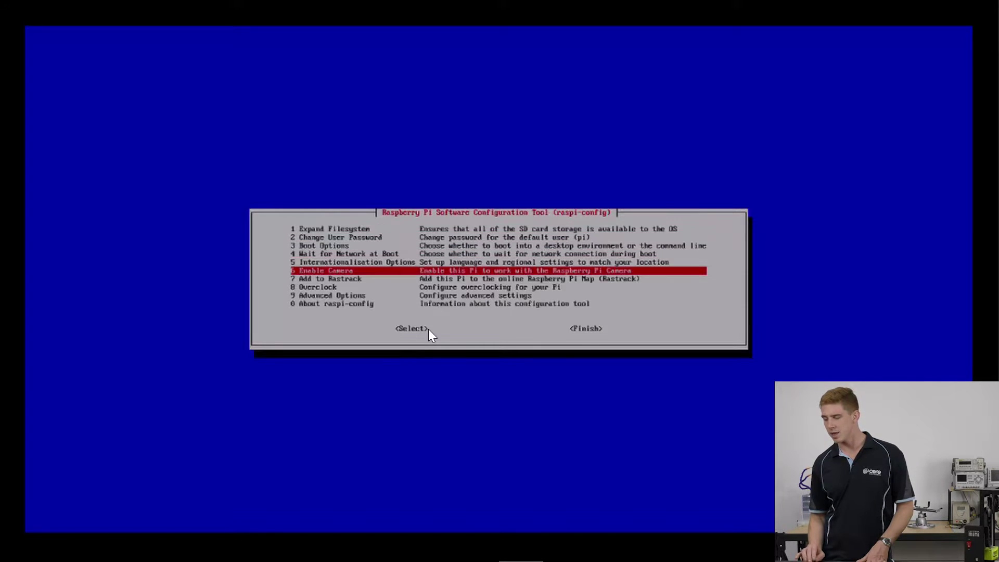
pyautogui.press('Down')
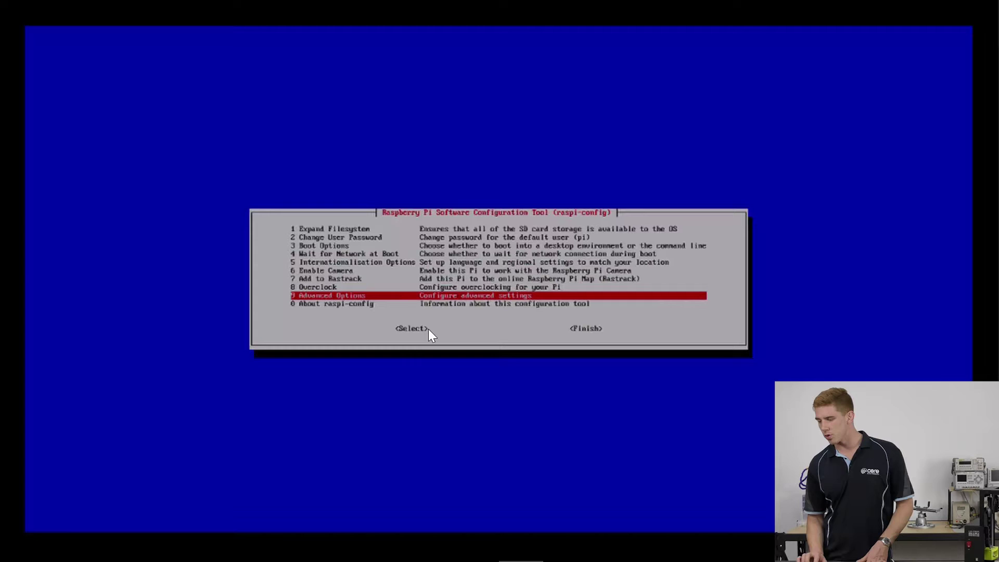
pyautogui.press('Return')
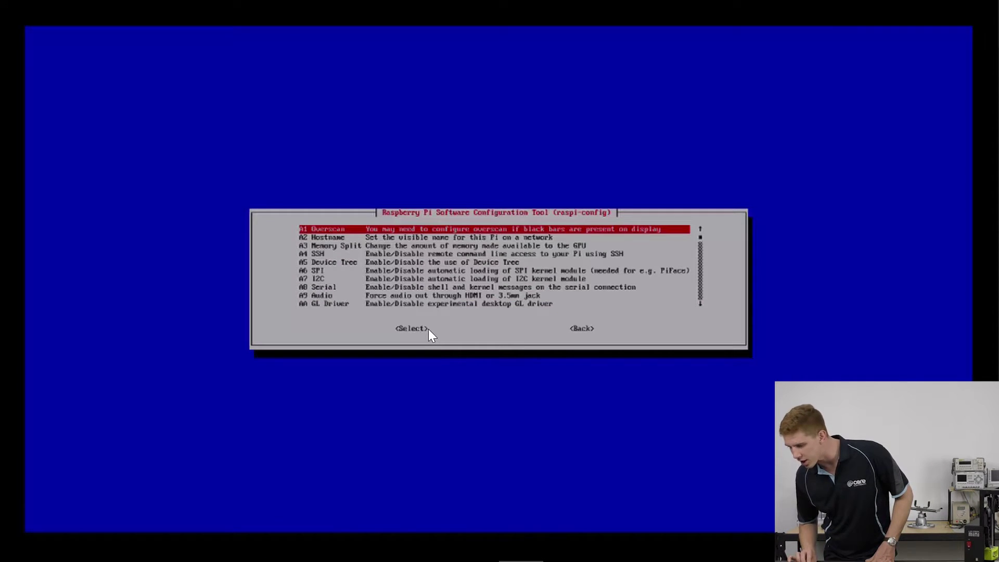
pyautogui.press('Down')
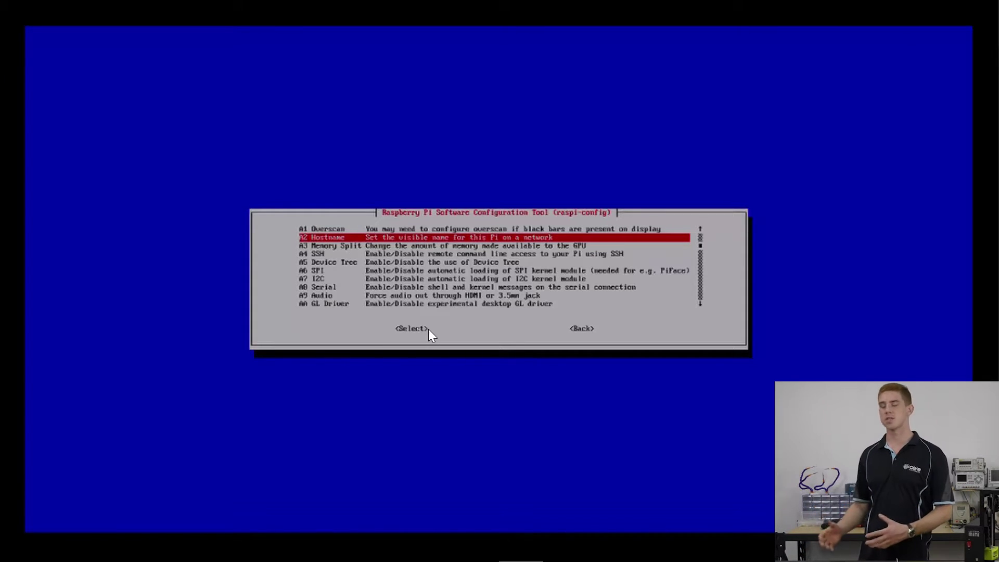
# - Change the hostname from octopi to lulzbot-mini under A2 Hostname
pyautogui.press('Return')
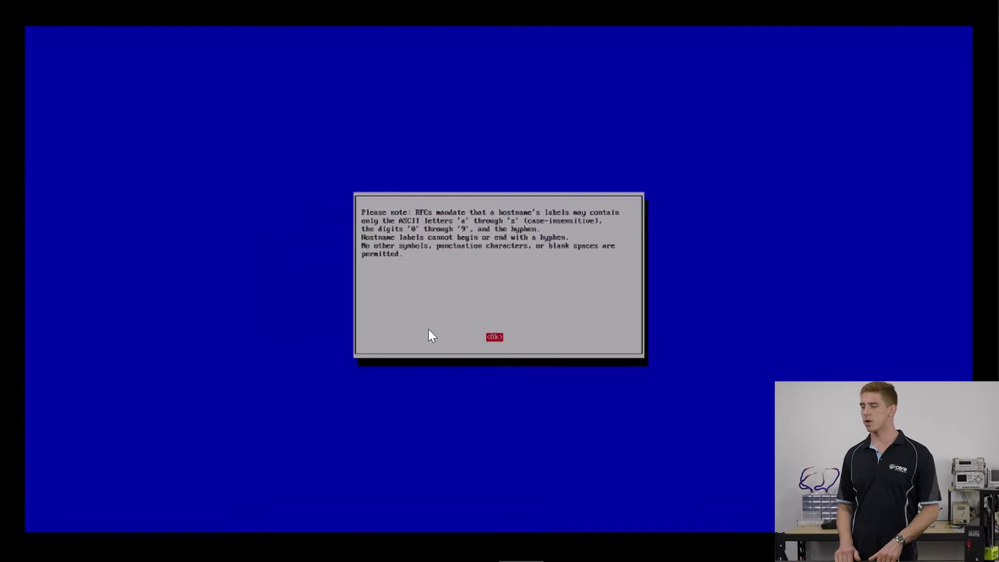
pyautogui.press('Return')
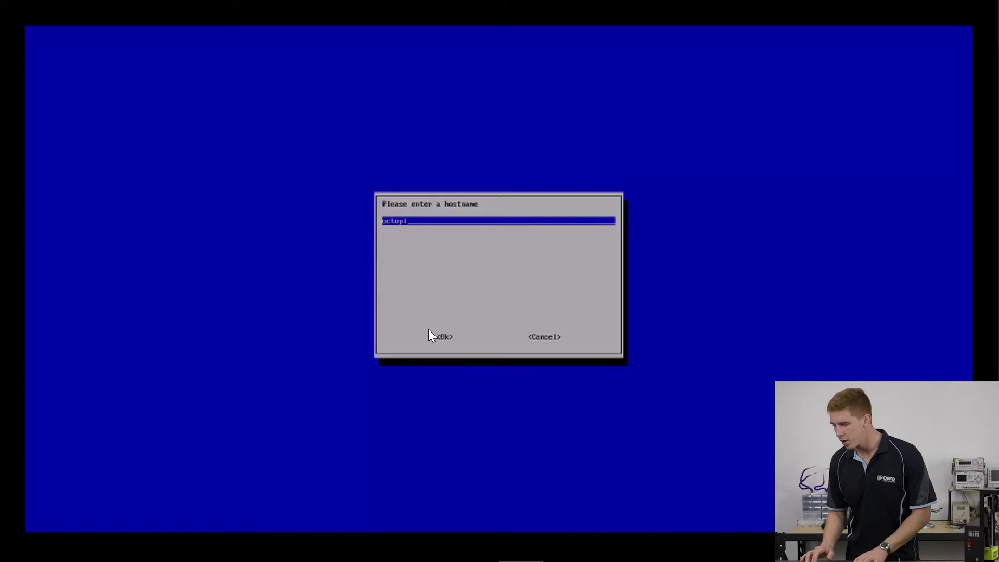
pyautogui.press('BackSpace')
pyautogui.press('BackSpace')
pyautogui.press('BackSpace')
pyautogui.press('BackSpace')
pyautogui.press('BackSpace')
pyautogui.press('BackSpace')
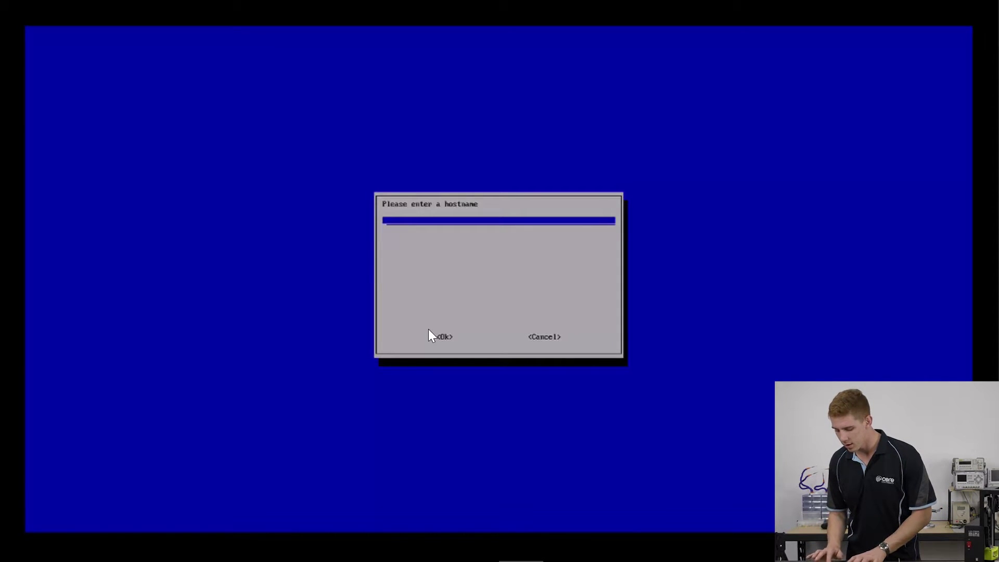
pyautogui.write('lulzbot-')
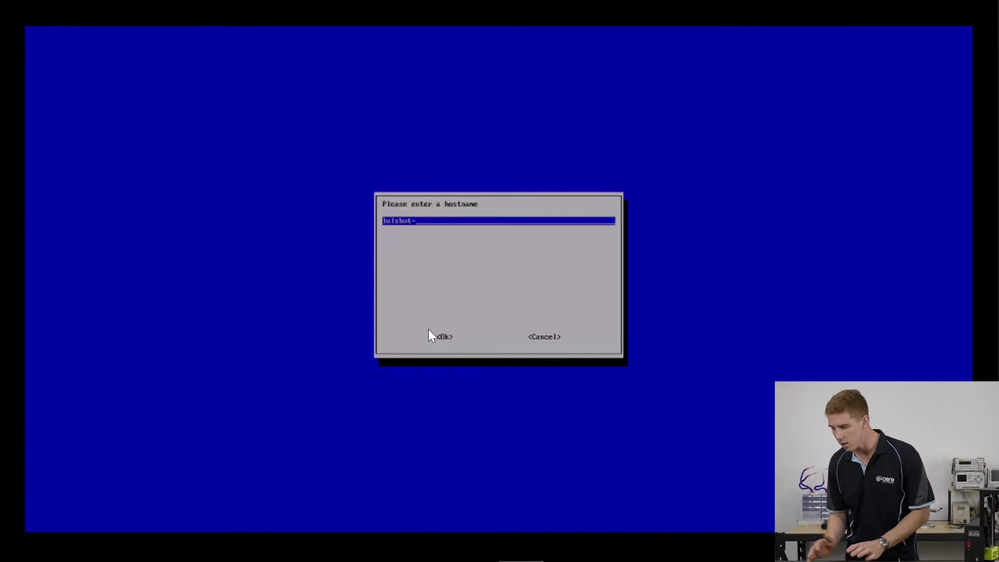
pyautogui.write('mini')
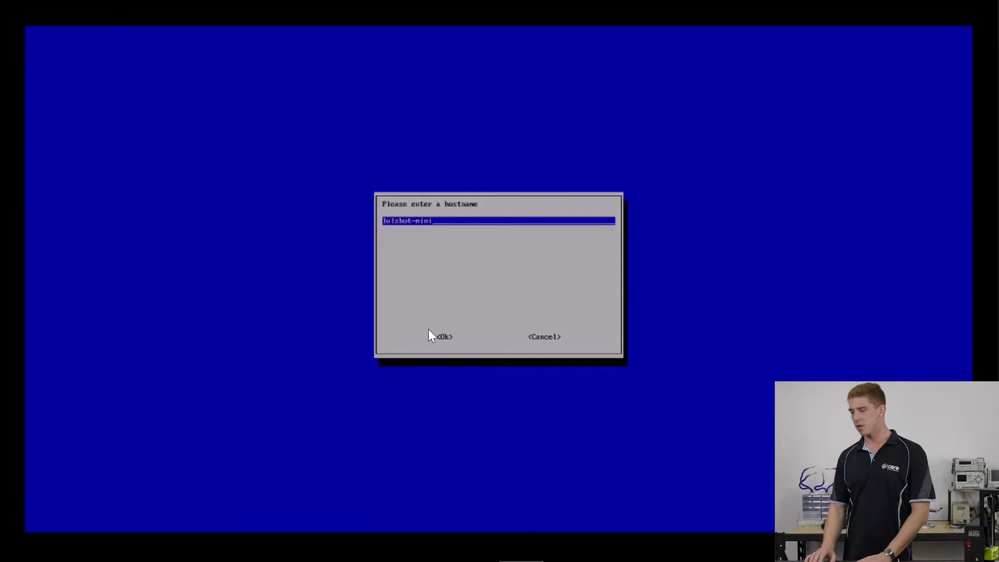
pyautogui.press('Return')
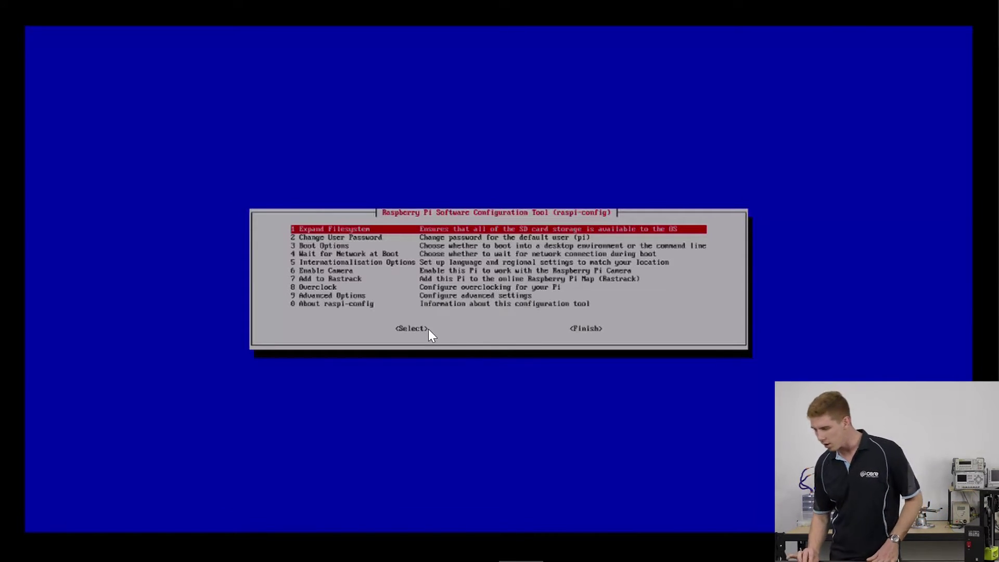
# - Browse the Advanced Options list down to A0 Update
pyautogui.press('Down')
pyautogui.press('Down')
pyautogui.press('Down')
pyautogui.press('Down')
pyautogui.press('Down')
pyautogui.press('Down')
pyautogui.press('Down')
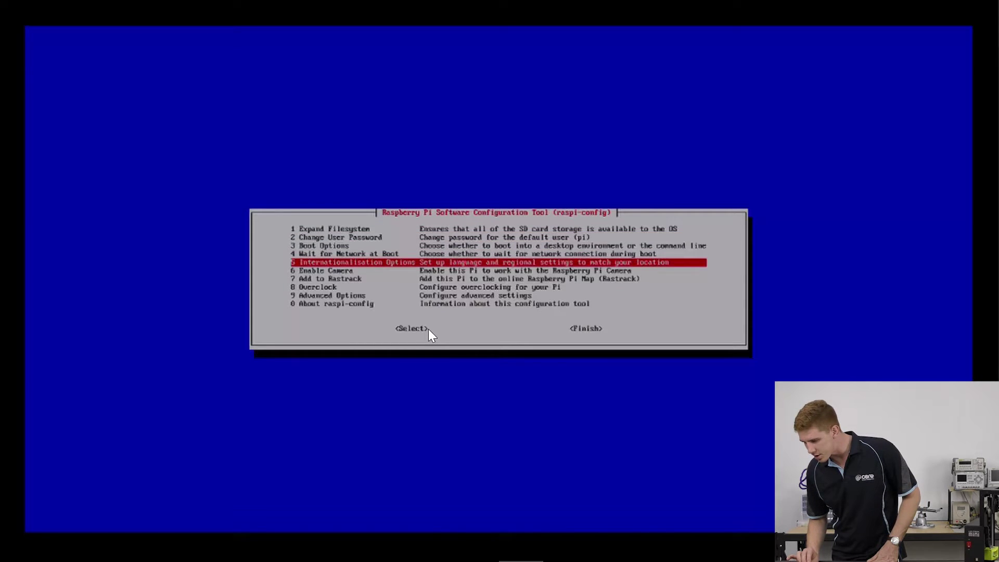
pyautogui.press('Down')
pyautogui.press('Down')
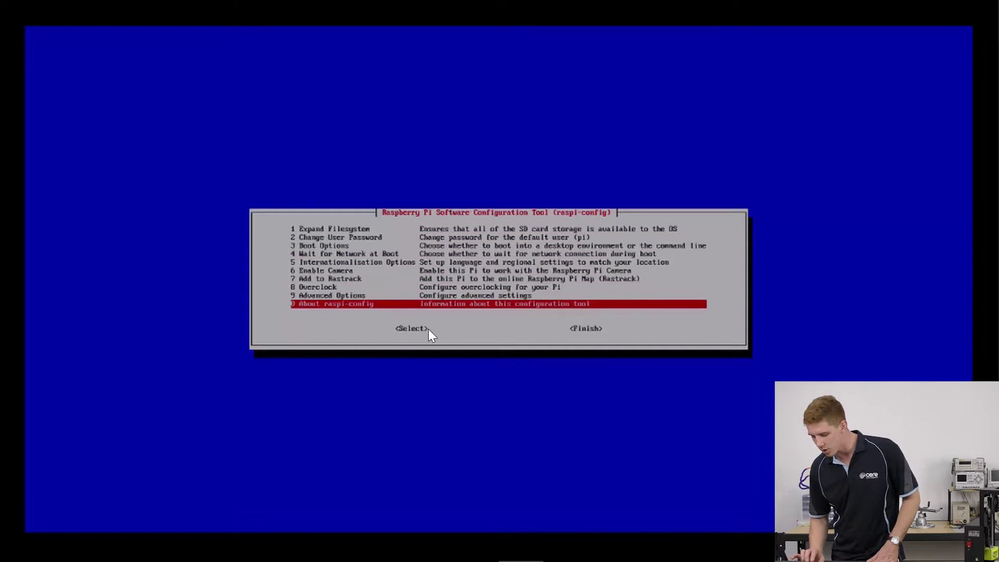
pyautogui.press('Up')
pyautogui.press('Return')
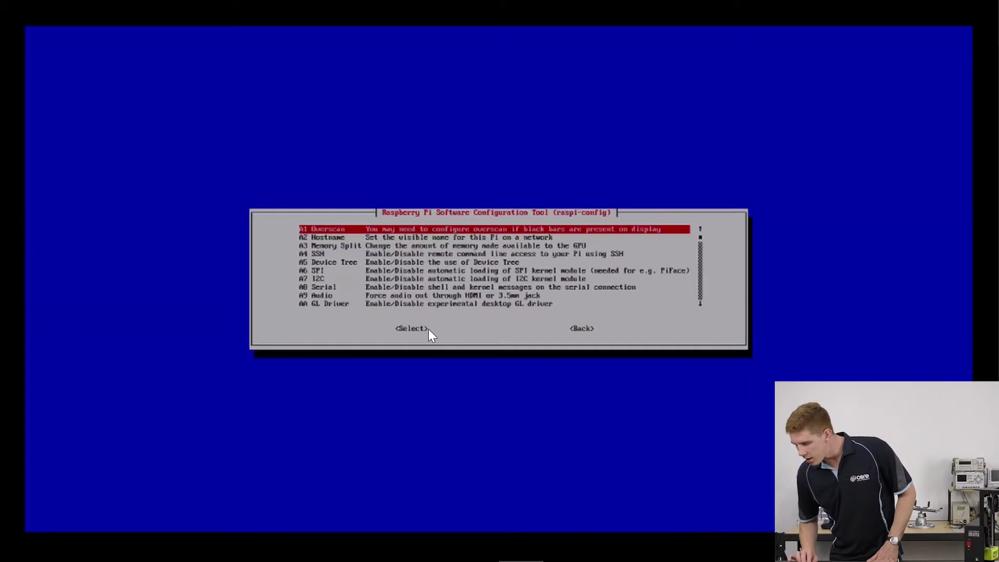
pyautogui.press('Down')
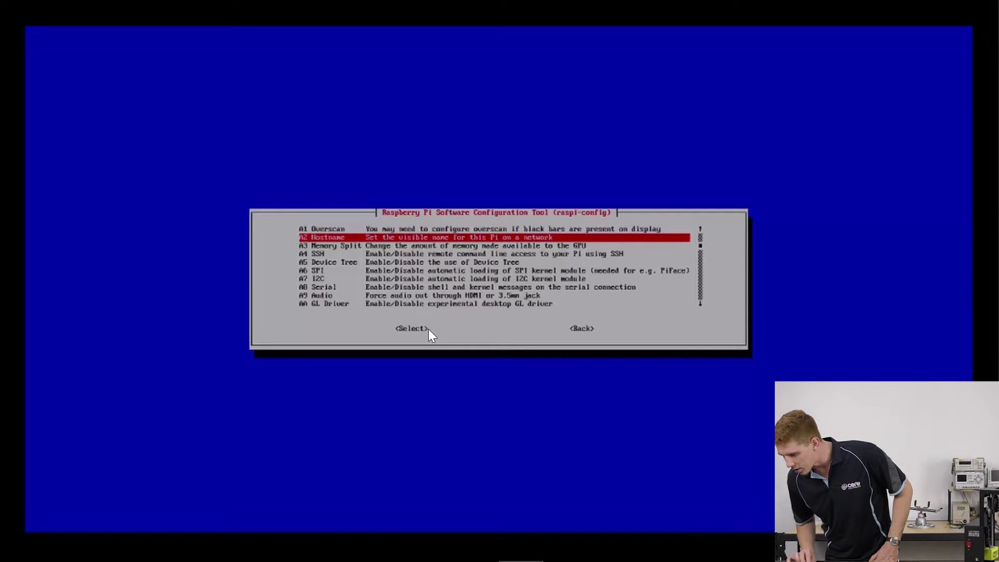
pyautogui.press('Down')
pyautogui.press('Down')
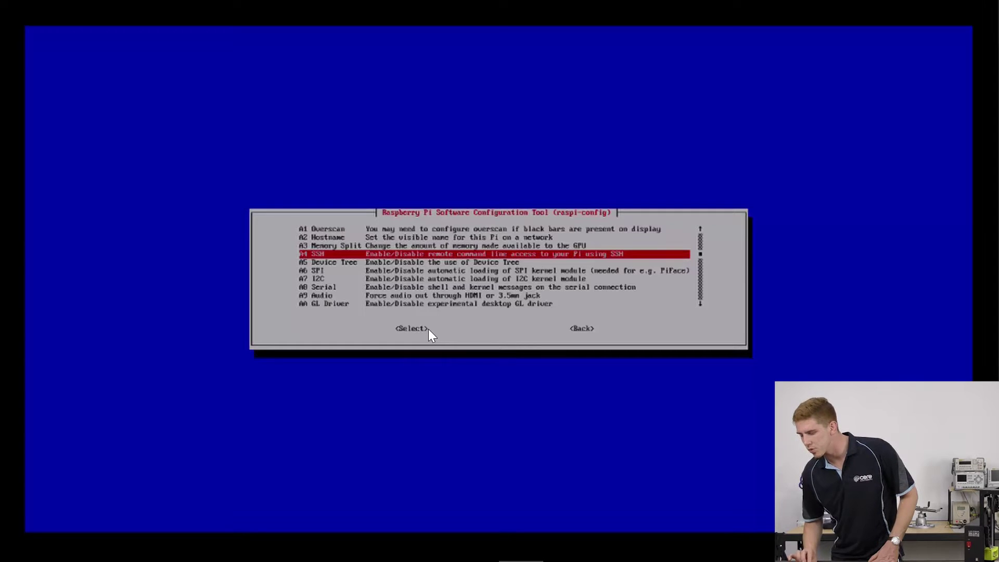
pyautogui.press('Down')
pyautogui.press('Down')
pyautogui.press('Down')
pyautogui.press('Down')
pyautogui.press('Down')
pyautogui.press('Down')
pyautogui.press('Down')
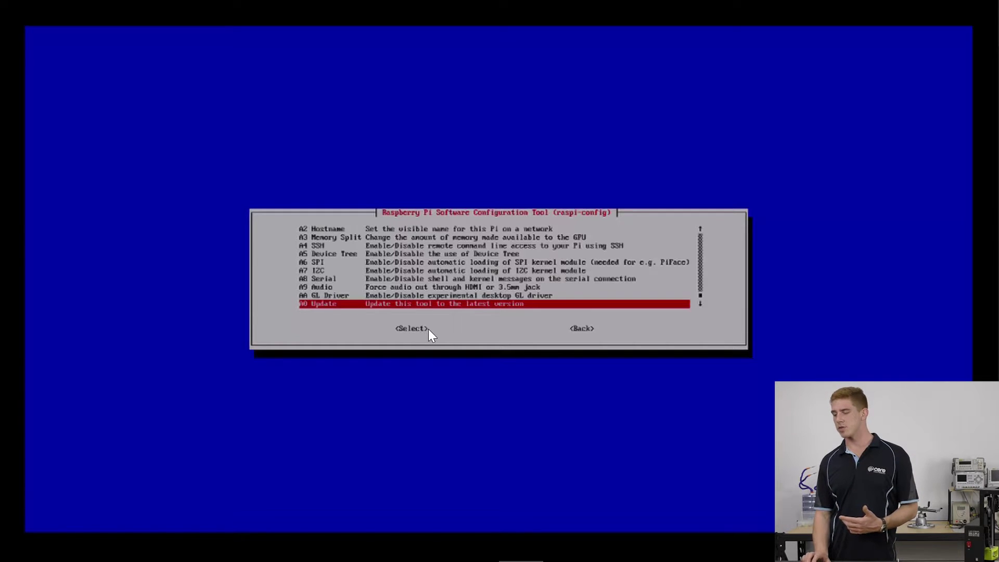
# - Go back to the main menu and choose Finish to reach the reboot prompt
pyautogui.press('Tab')
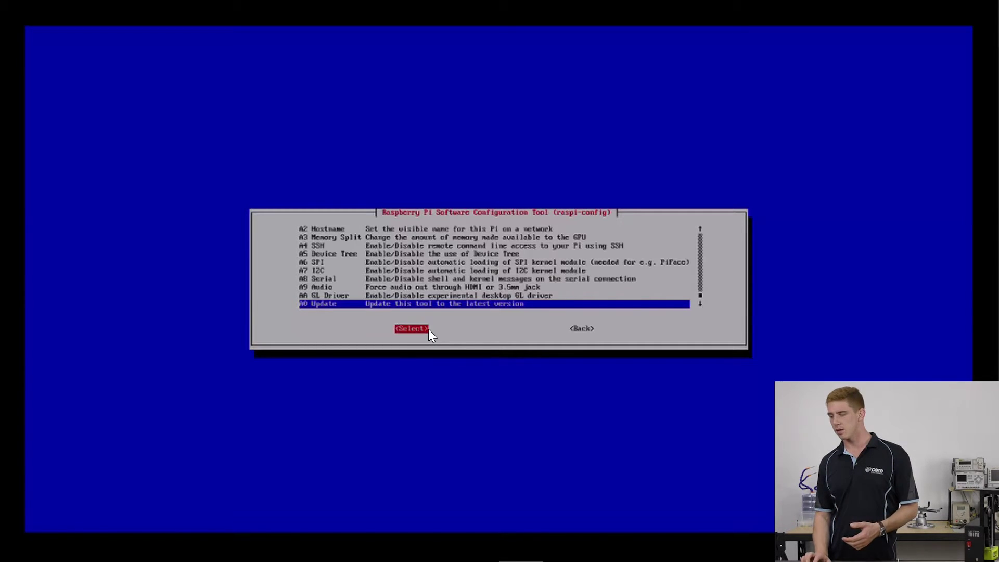
pyautogui.press('Tab')
pyautogui.press('Return')
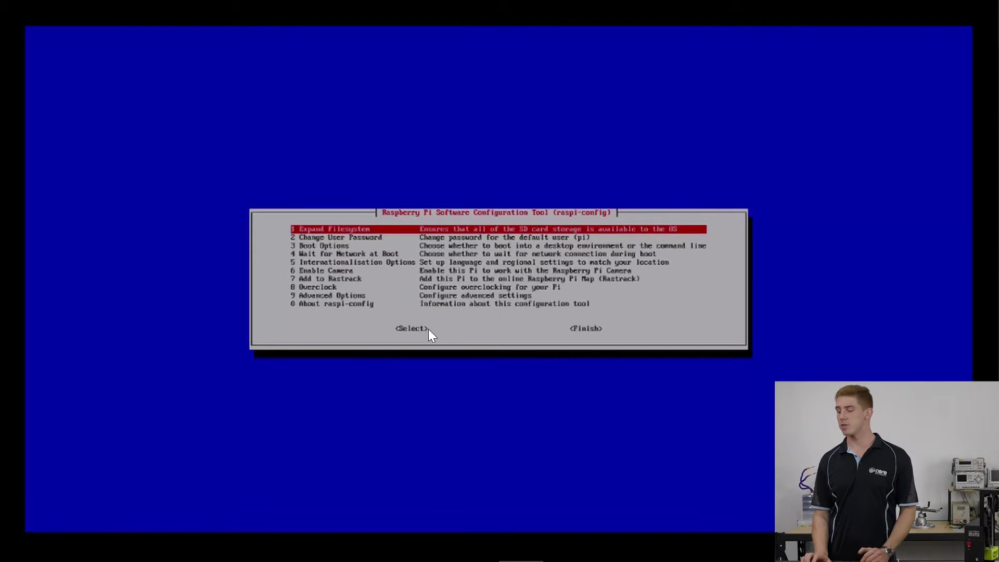
pyautogui.press('Tab')
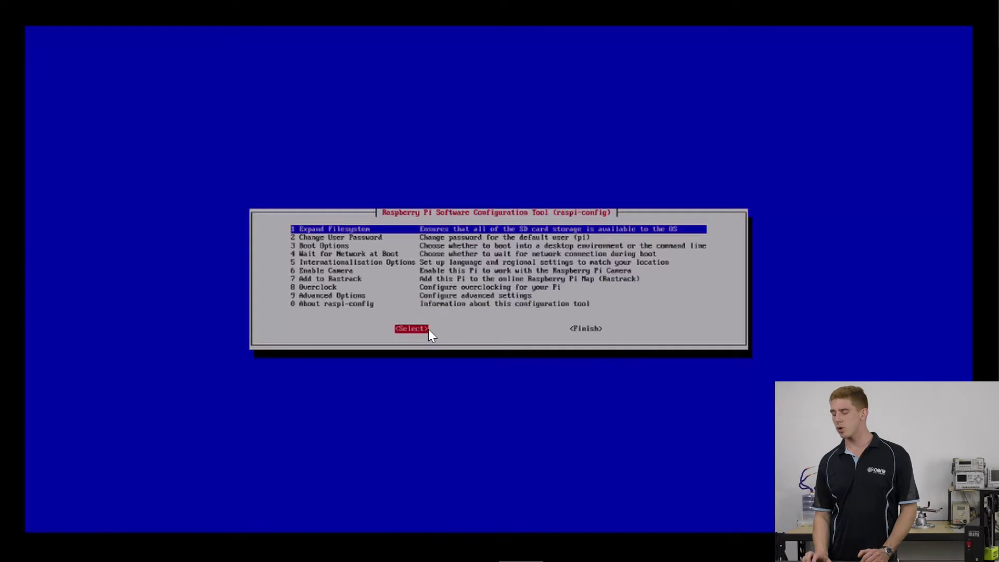
pyautogui.press('Tab')
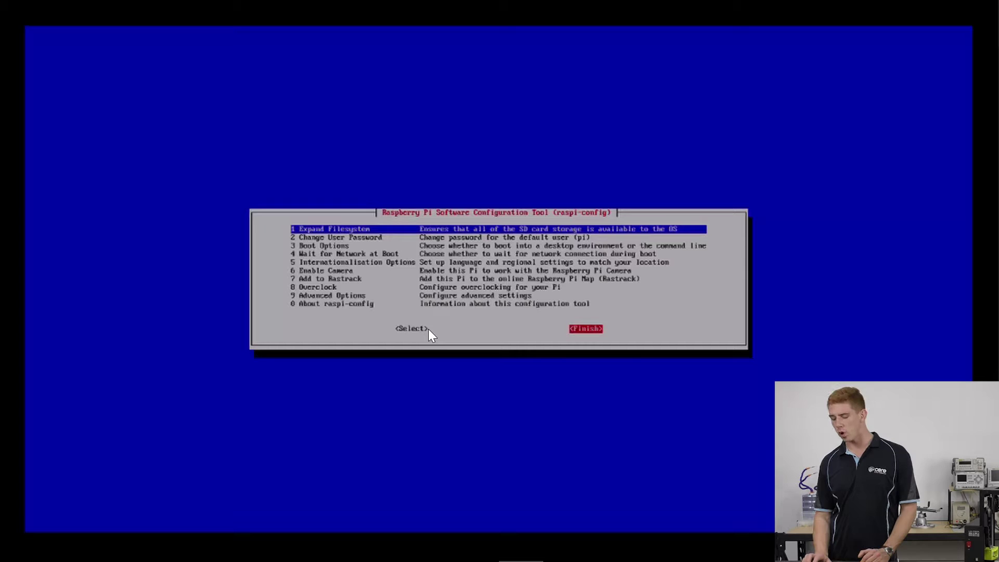
pyautogui.press('Return')
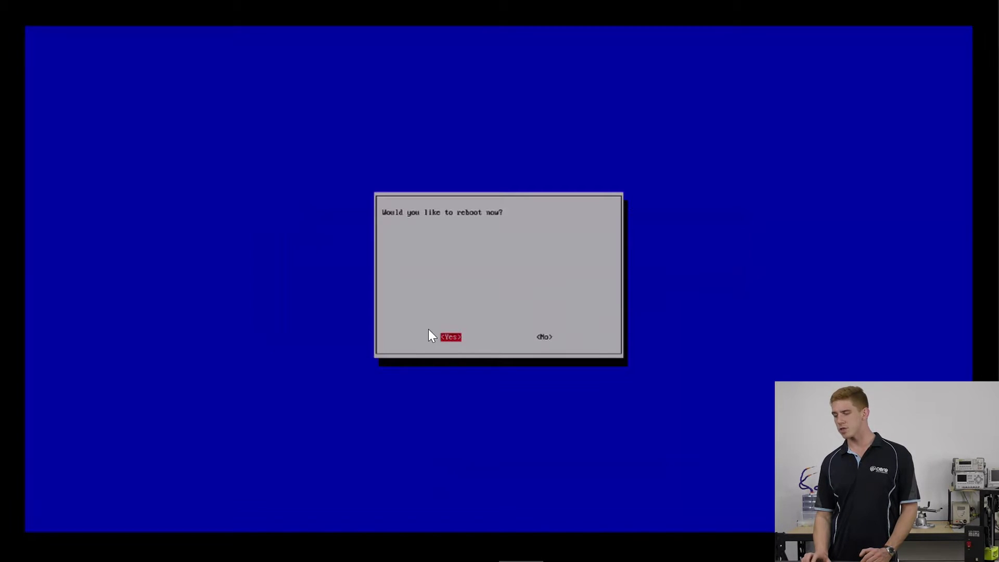
# - Reboot the Raspberry Pi and log in as the default 'pi' user with the account password
pyautogui.press('Return')
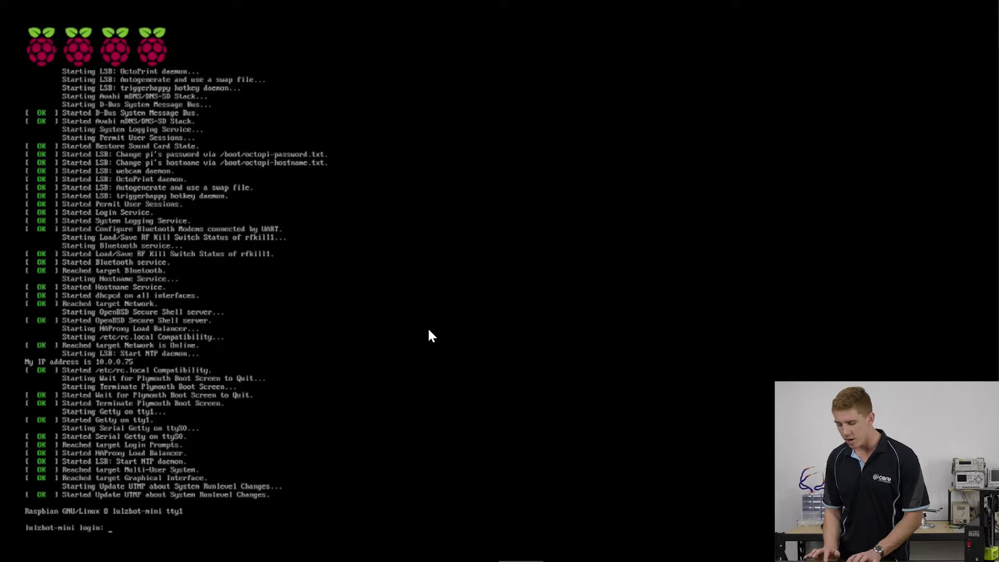
pyautogui.write('pi')
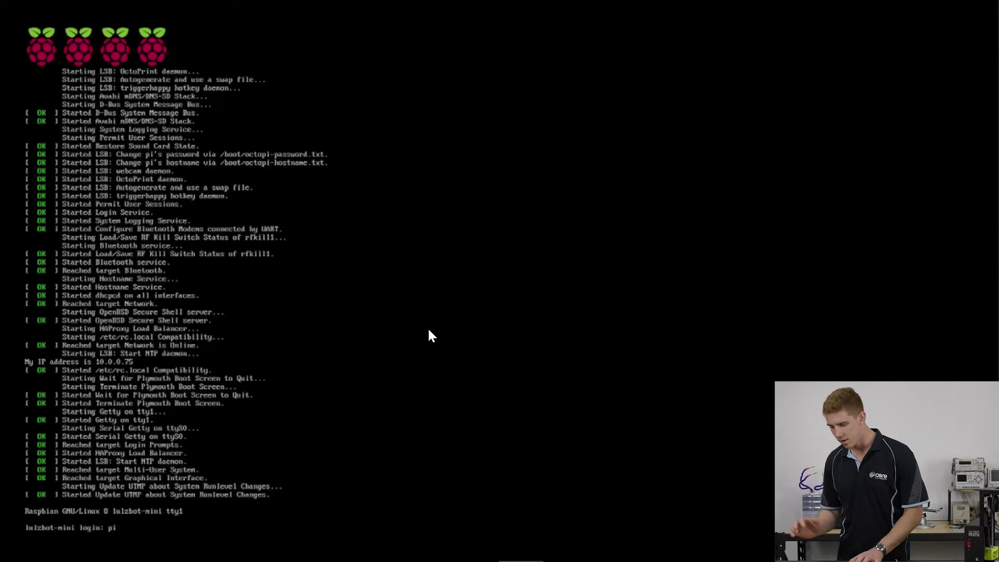
pyautogui.press('Return')
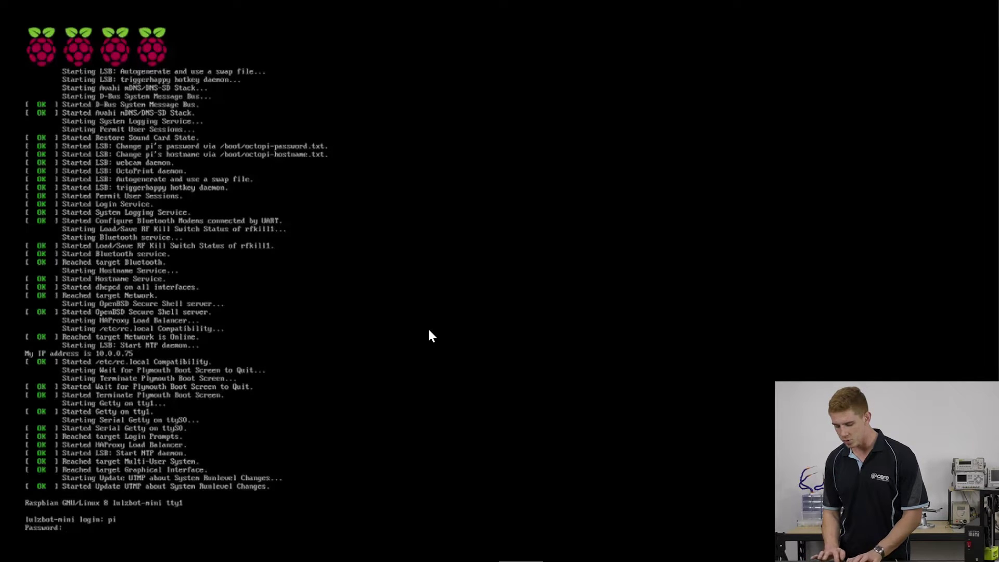
pyautogui.press('Return')
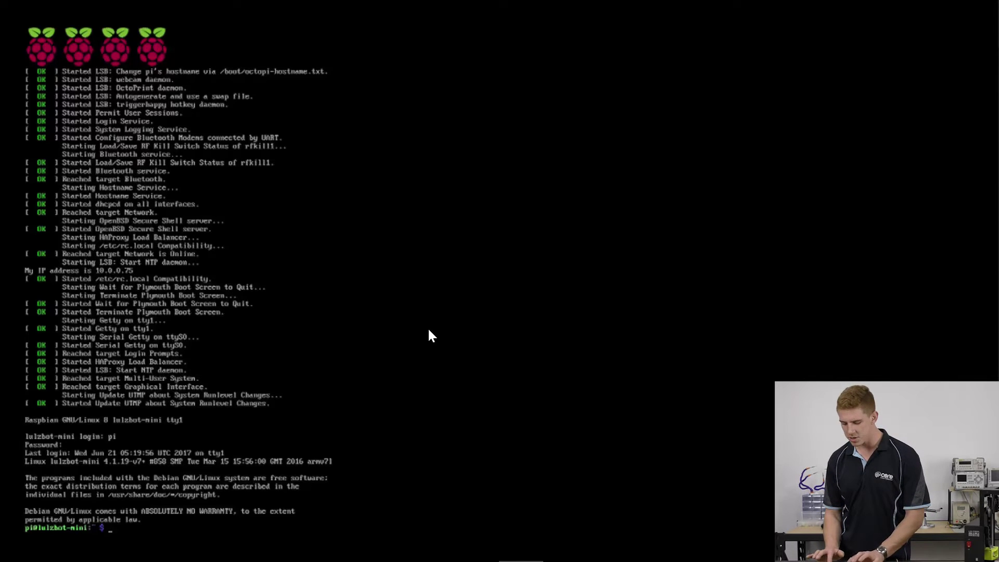
# - Run ifconfig to confirm eth0's IP address is 10.0.0.75
pyautogui.write('ifconfig')
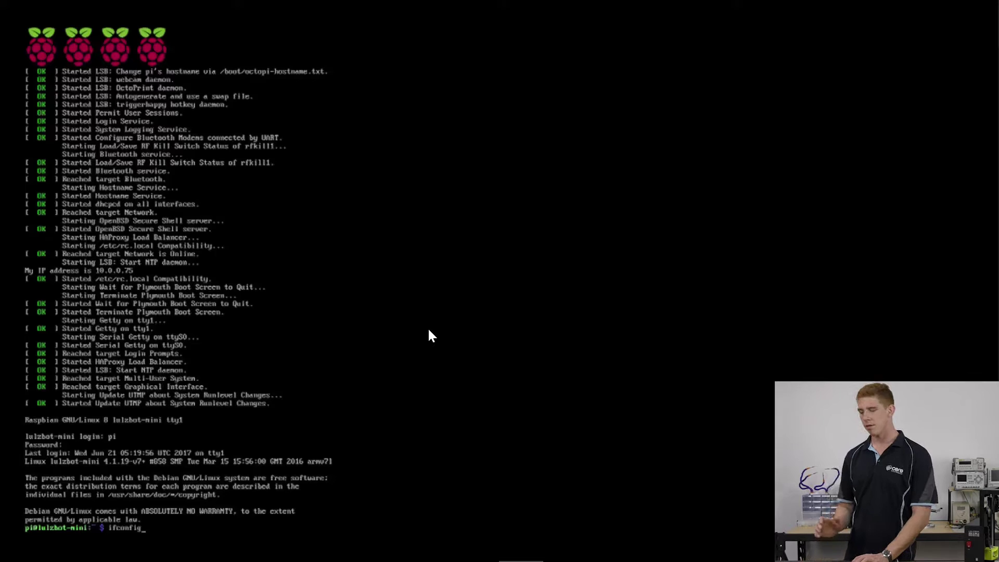
pyautogui.press('Return')
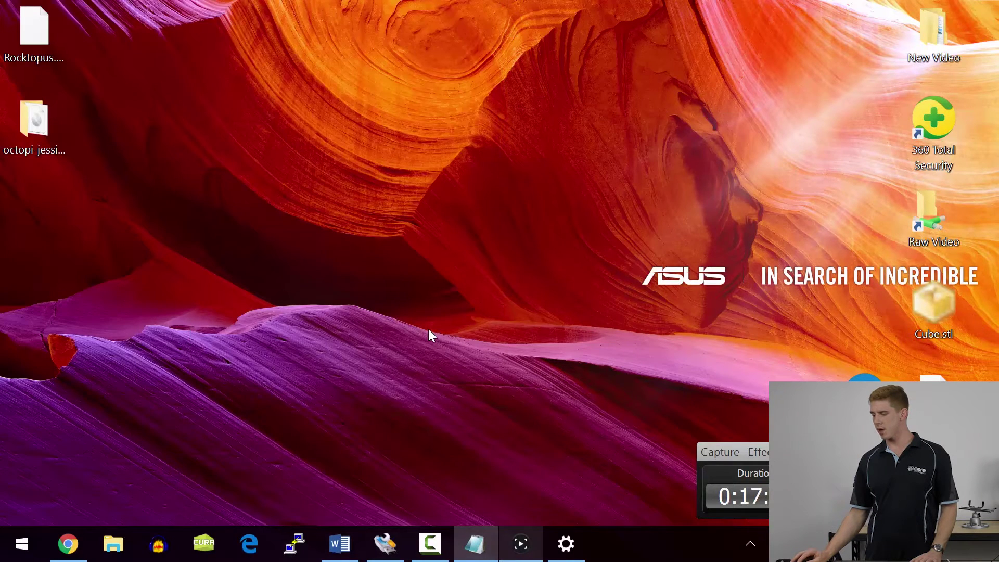
# - Launch Microsoft Edge and load the OctoPrint interface at 10.0.0.75
pyautogui.press('super+5')
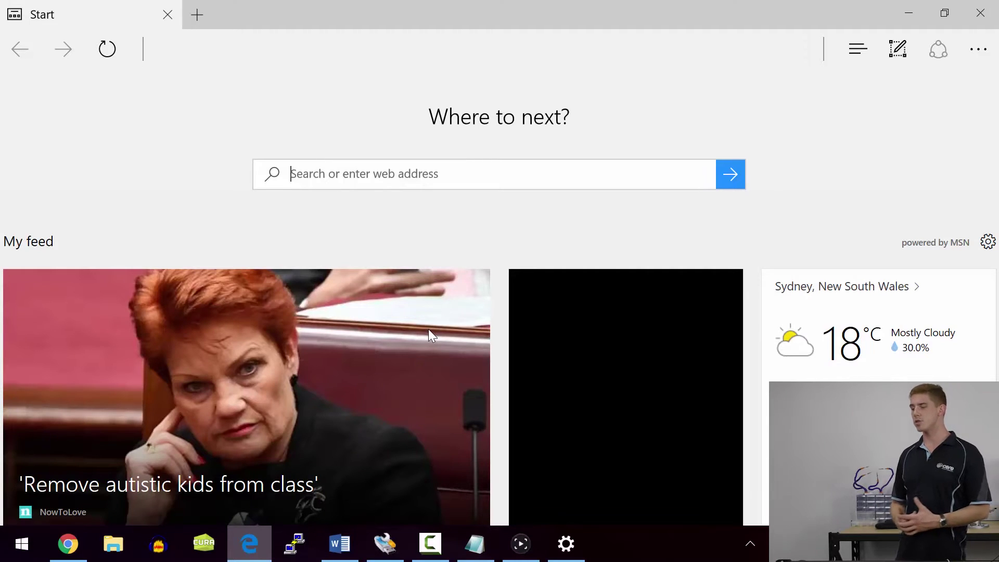
pyautogui.write('10')
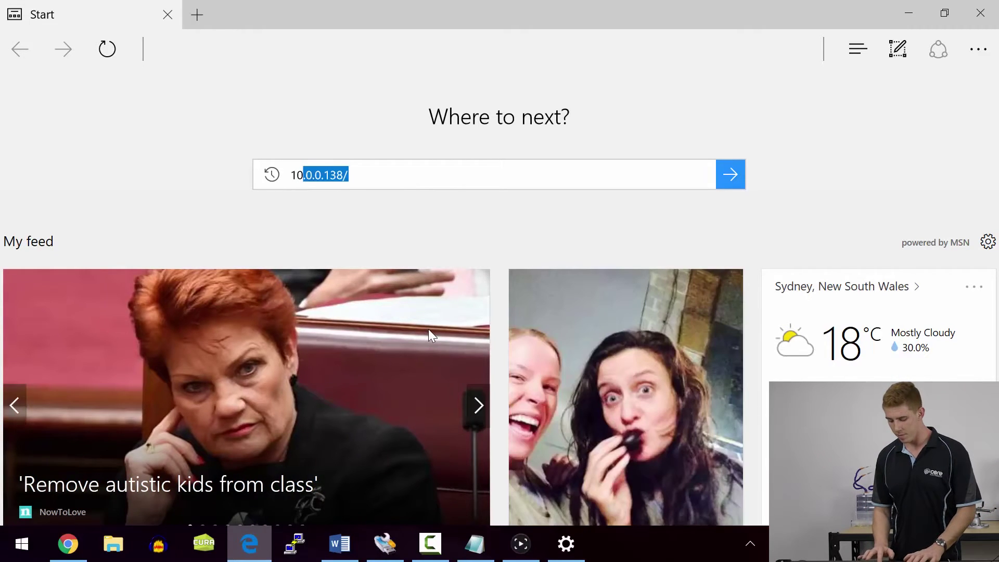
pyautogui.write('.0.0.75')
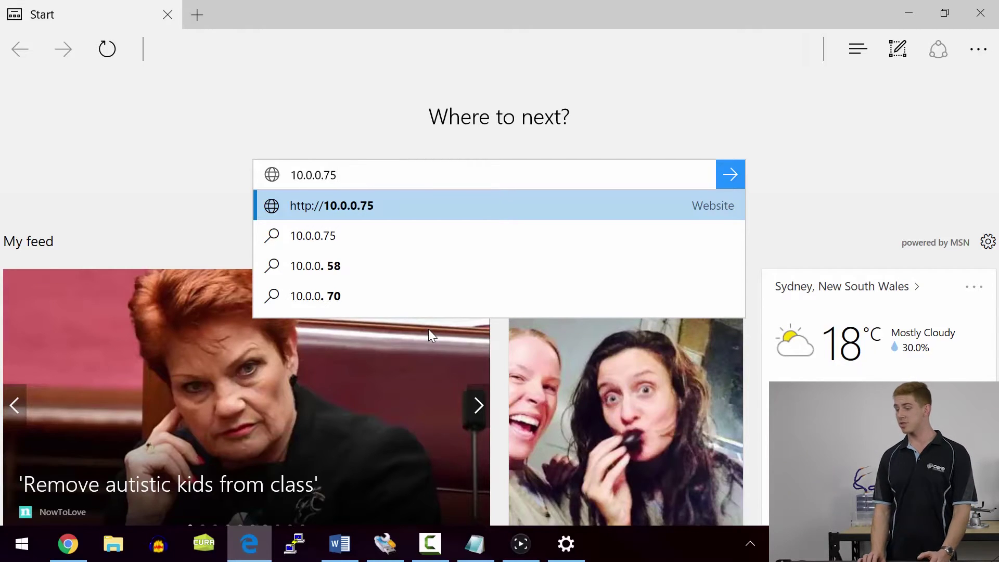
pyautogui.press('Return')
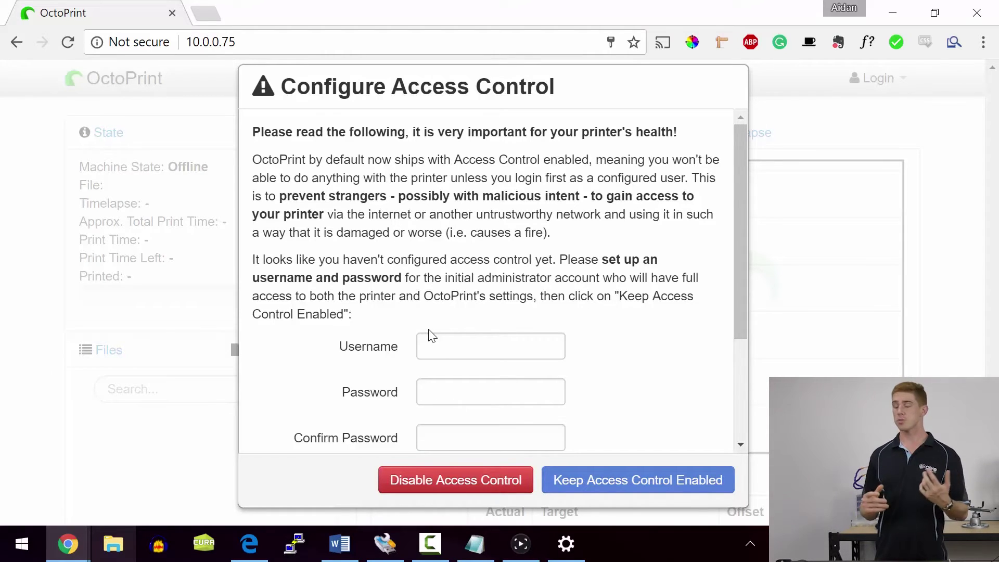
# - Create an administrator account with a username and password, keeping access control enabled
pyautogui.click(430, 335)
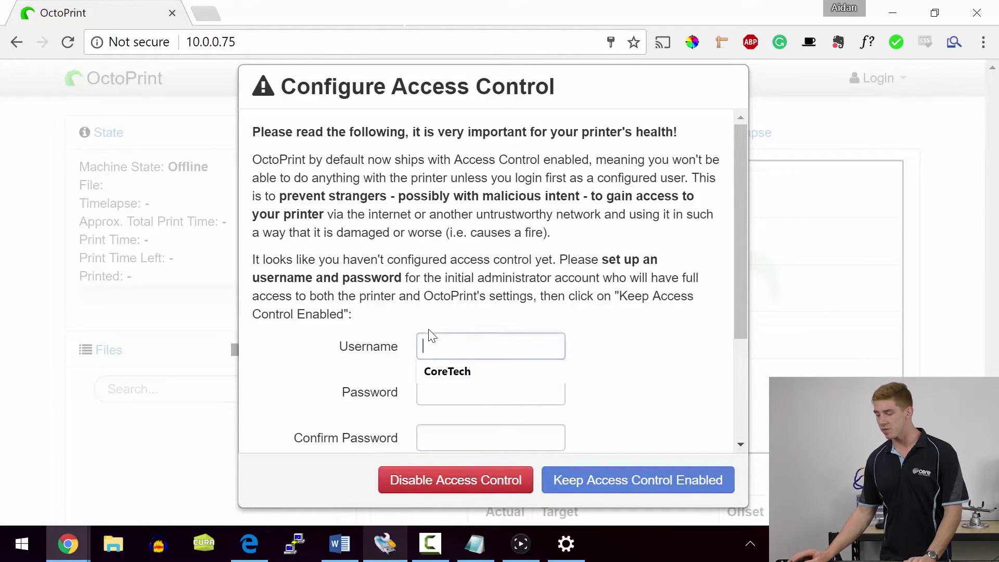
pyautogui.write('core')
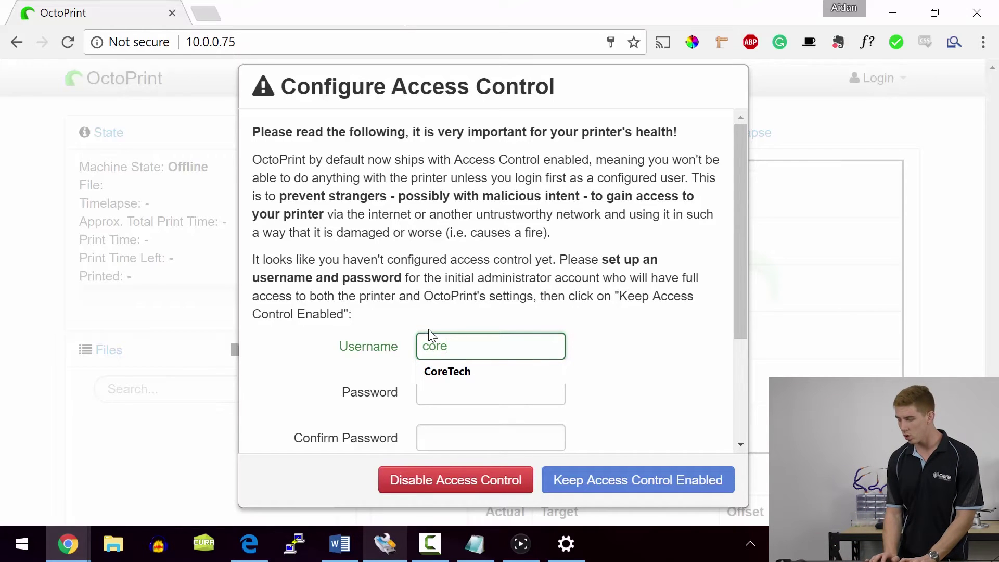
pyautogui.press('Tab')
pyautogui.write('***')
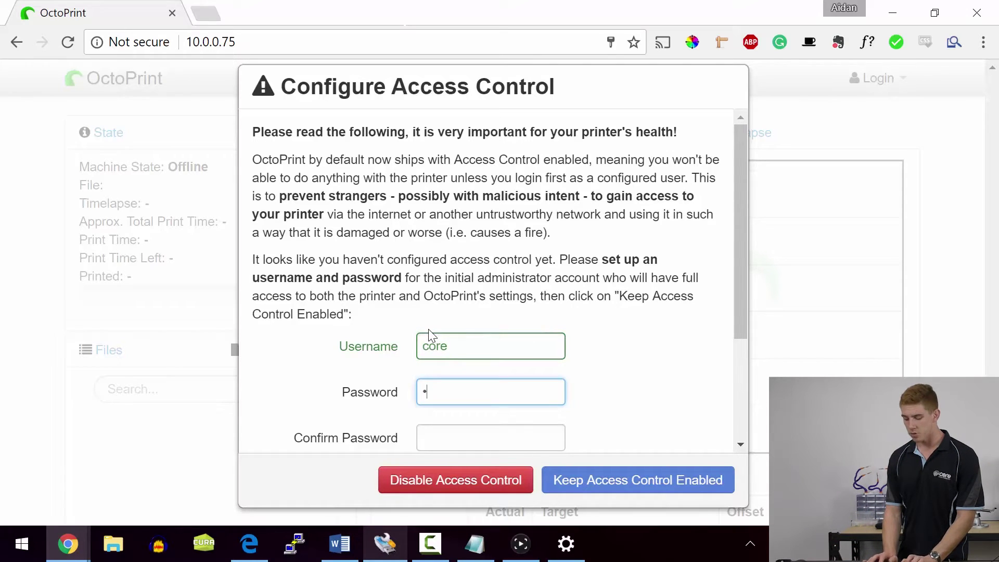
pyautogui.write('*')
pyautogui.press('Tab')
pyautogui.write('****')
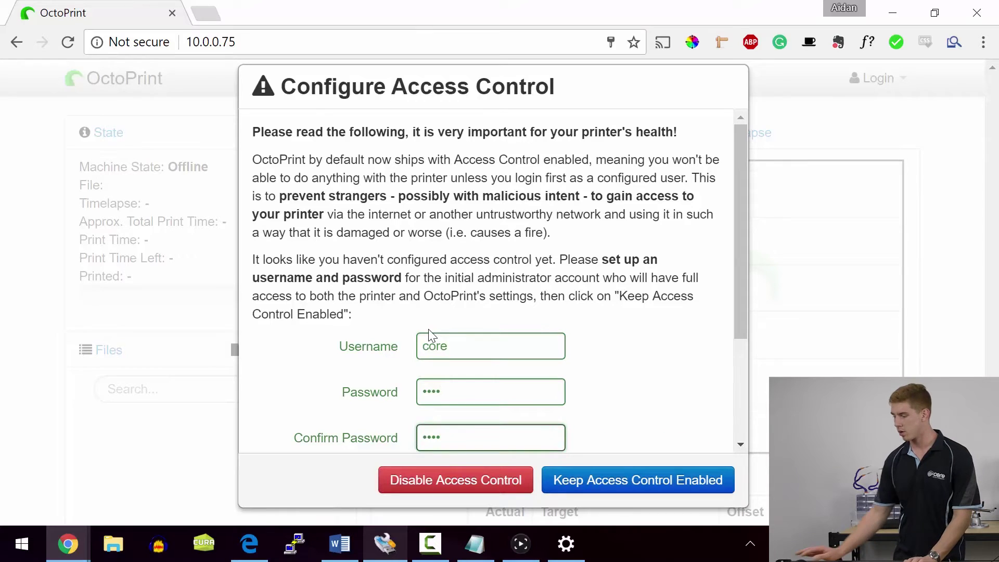
pyautogui.press('Return')
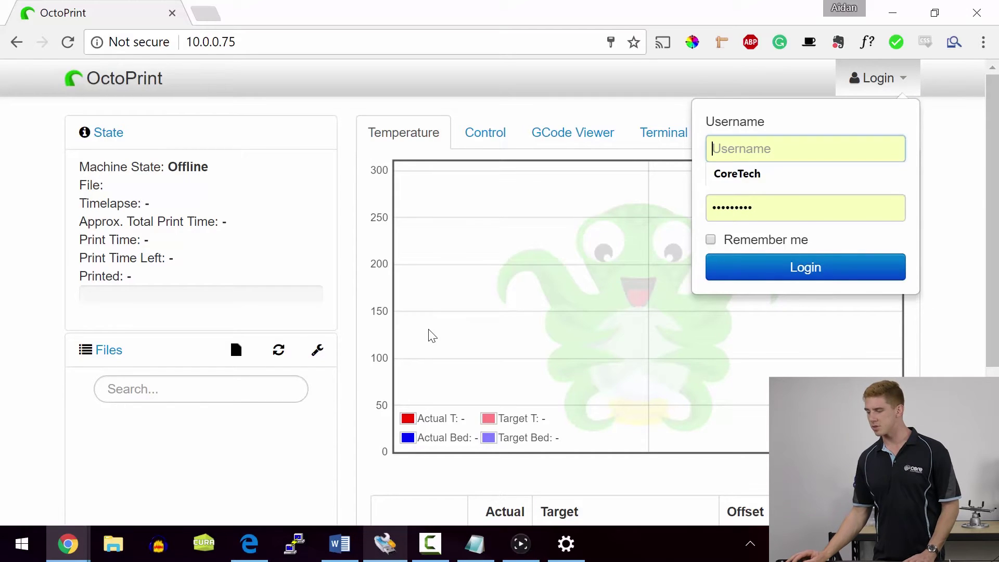
# - Log in to OctoPrint with the new administrator account's credentials
pyautogui.write('core')
pyautogui.press('Tab')
pyautogui.write('•••')
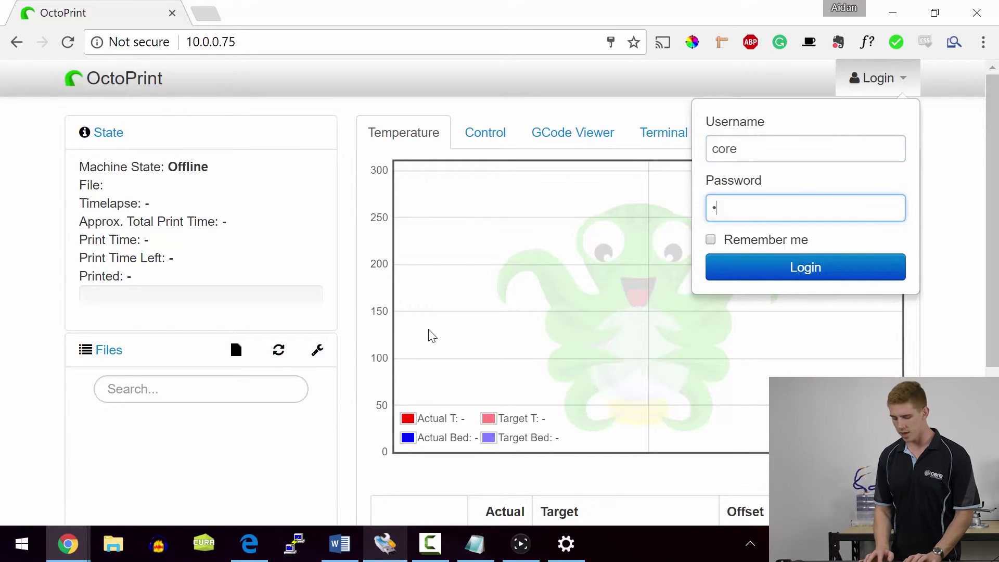
pyautogui.write('•')
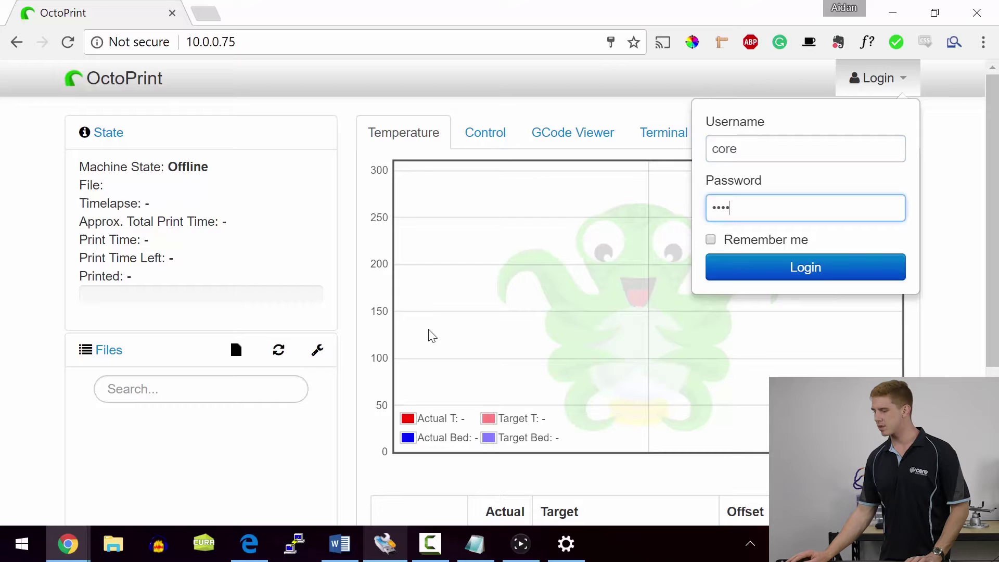
pyautogui.press('Return')
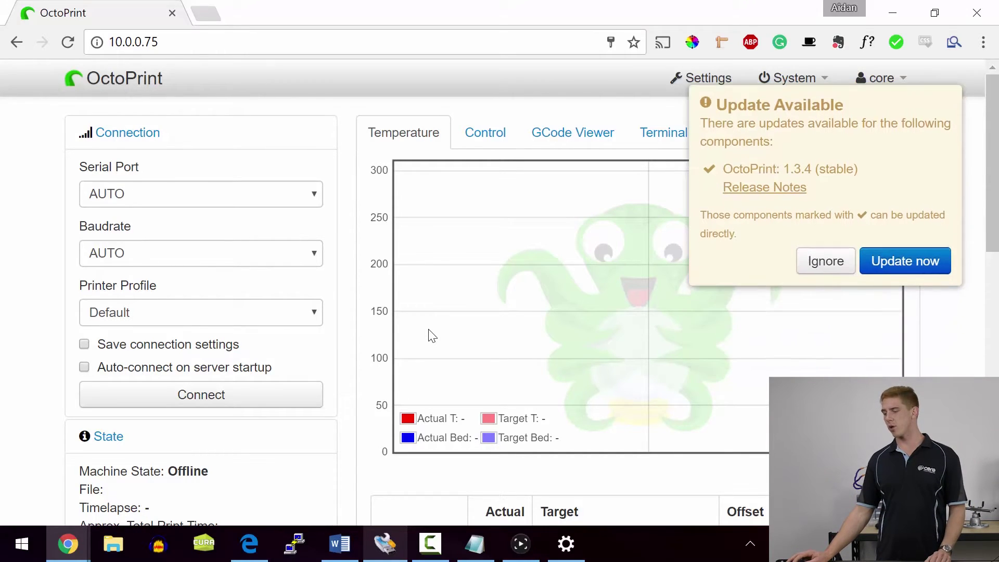
# - Ignore the OctoPrint 1.3.4 update notice and look through the System power options
pyautogui.press('Return')
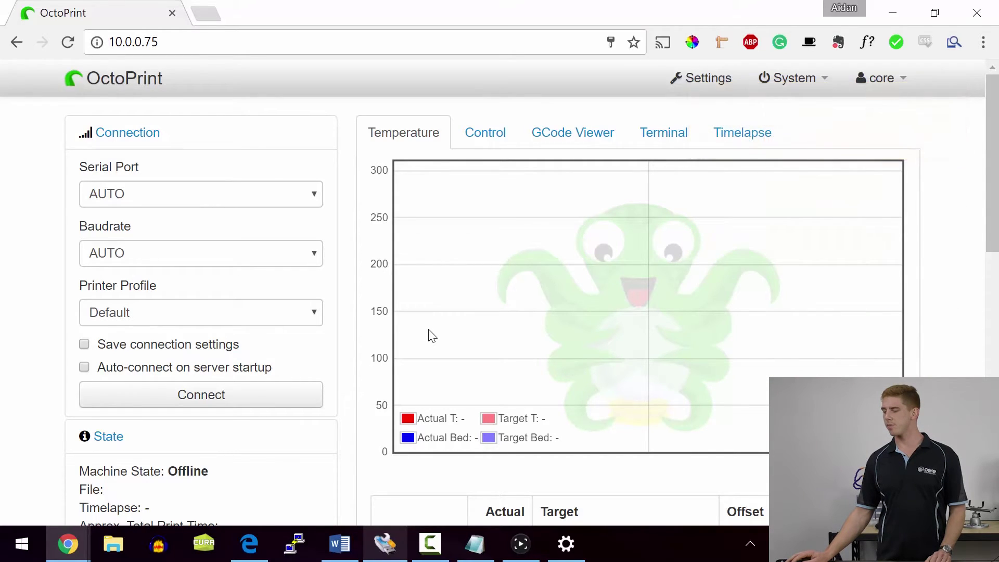
pyautogui.press('Tab')
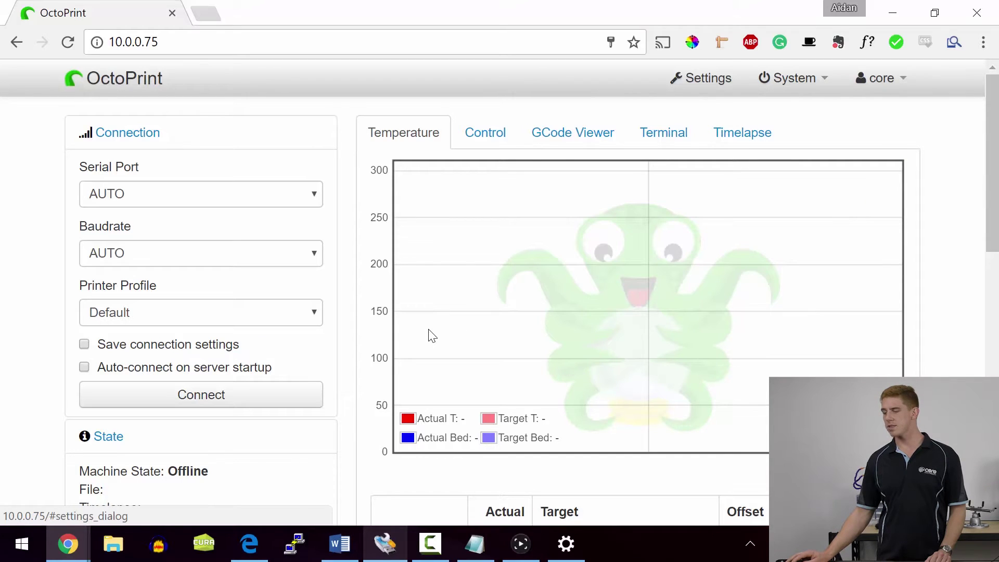
pyautogui.press('Tab')
pyautogui.press('Return')
pyautogui.press('Down')
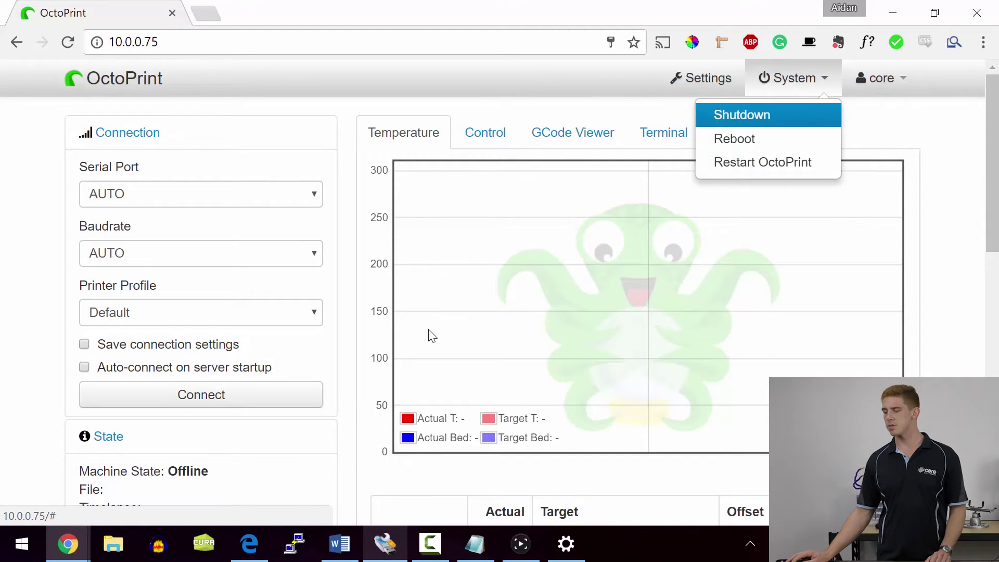
pyautogui.press('Down')
pyautogui.press('Down')
pyautogui.press('Up')
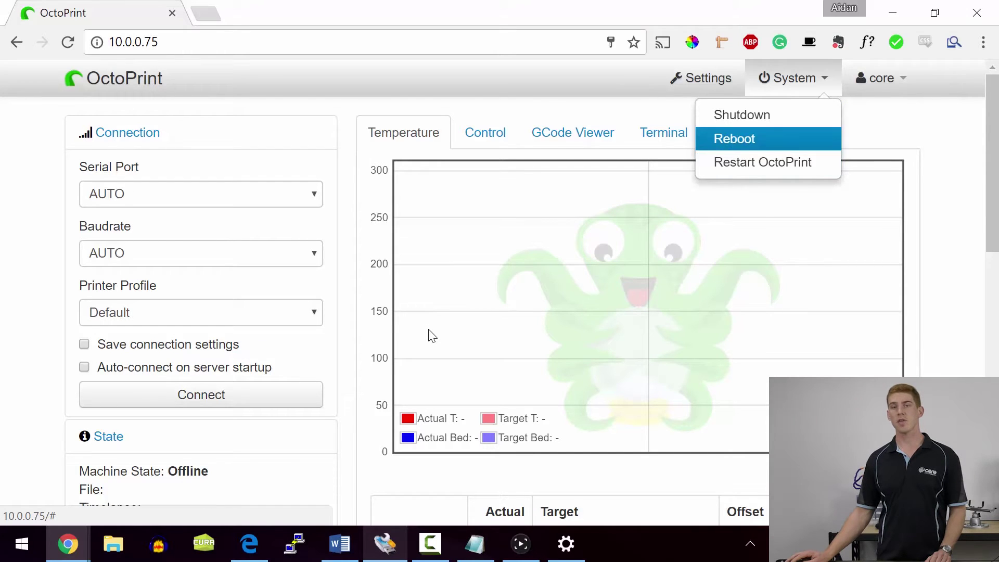
pyautogui.press('Up')
# - Open the OctoPrint Settings dialog, browse its sections, and close it again
pyautogui.hotkey('shift', 'Tab')
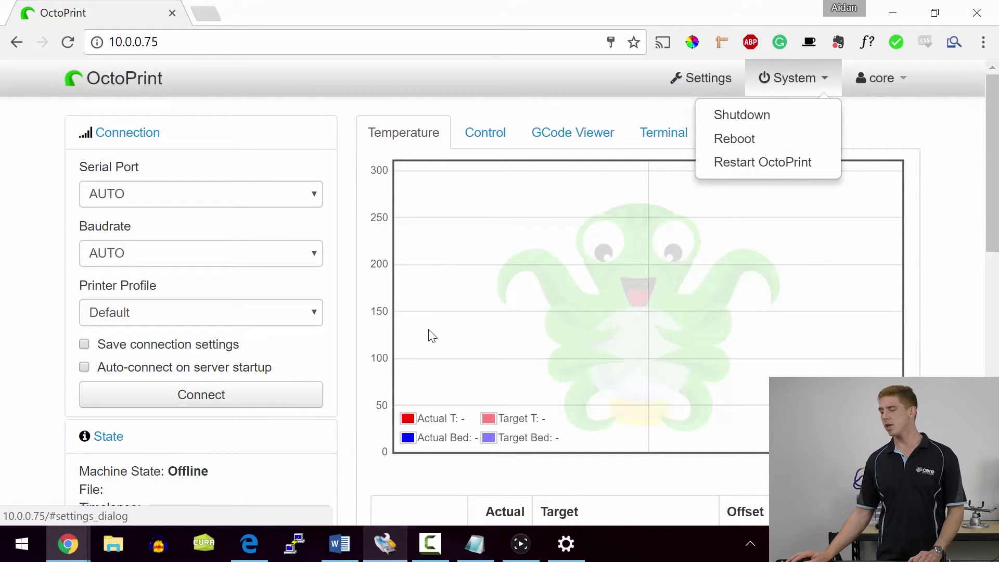
pyautogui.press('Return')
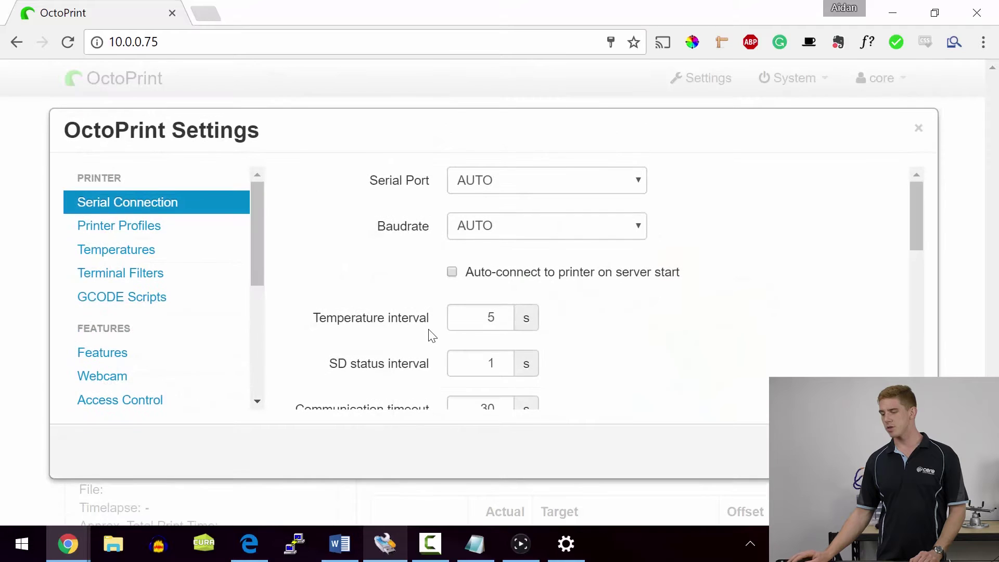
pyautogui.press('Tab')
pyautogui.press('Tab')
pyautogui.press('Tab')
pyautogui.press('Tab')
pyautogui.press('Tab')
pyautogui.press('Tab')
pyautogui.press('Tab')
pyautogui.press('Tab')
pyautogui.press('Tab')
pyautogui.press('Tab')
pyautogui.press('Tab')
pyautogui.press('Tab')
pyautogui.press('Tab')
pyautogui.press('Tab')
pyautogui.press('Tab')
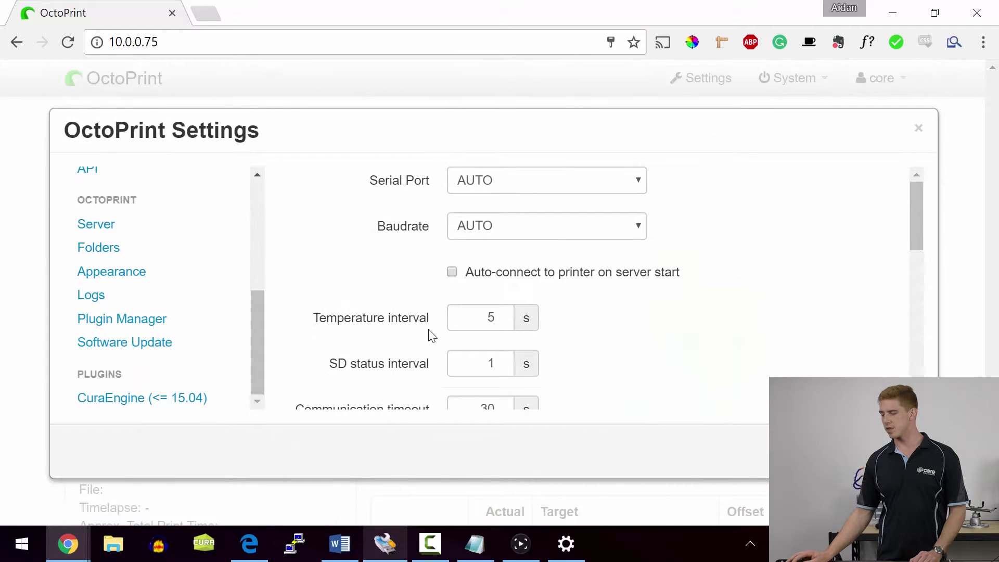
pyautogui.press('Escape')
# - Check the Serial Port and Baudrate lists, leaving both set to AUTO
pyautogui.press('Tab')
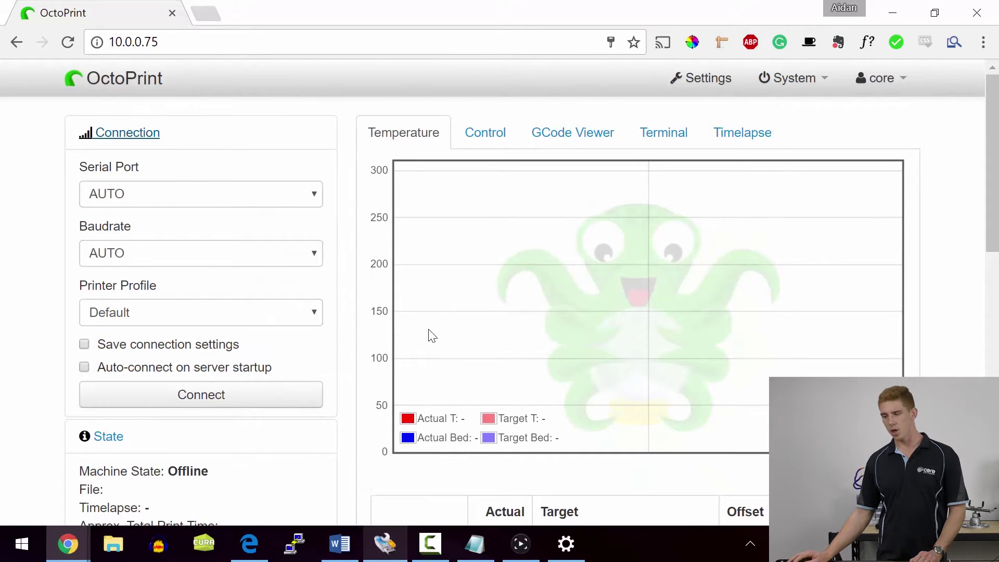
pyautogui.press('Tab')
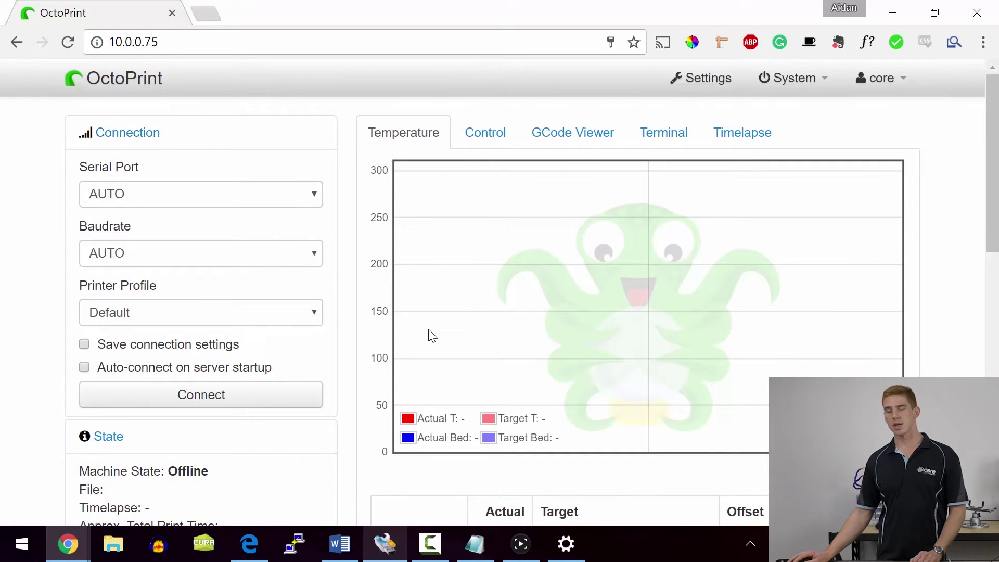
pyautogui.press('Tab')
pyautogui.press('Tab')
pyautogui.hotkey('alt', 'Down')
pyautogui.press('Escape')
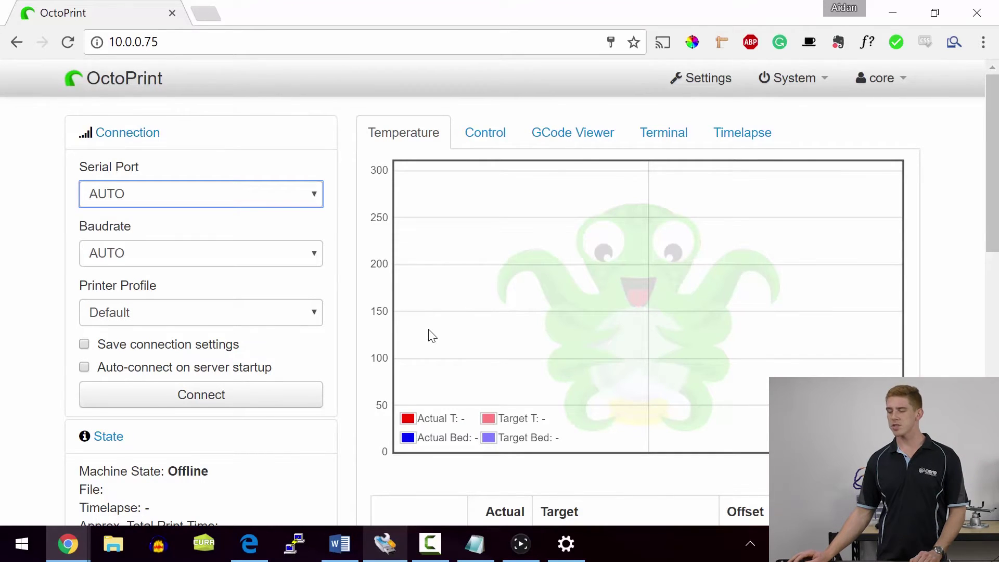
pyautogui.press('Tab')
pyautogui.hotkey('alt', 'Down')
pyautogui.press('Escape')
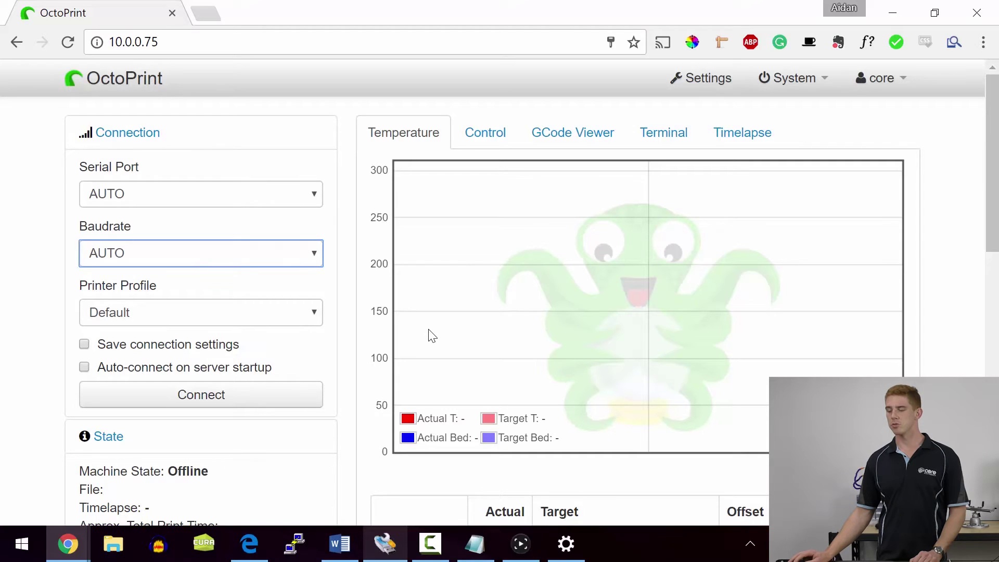
# - Try the save-connection and auto-connect options, leave them off, and view the off temperatures
pyautogui.scroll(-3, 432, 336)
pyautogui.scroll(3, 432, 335)
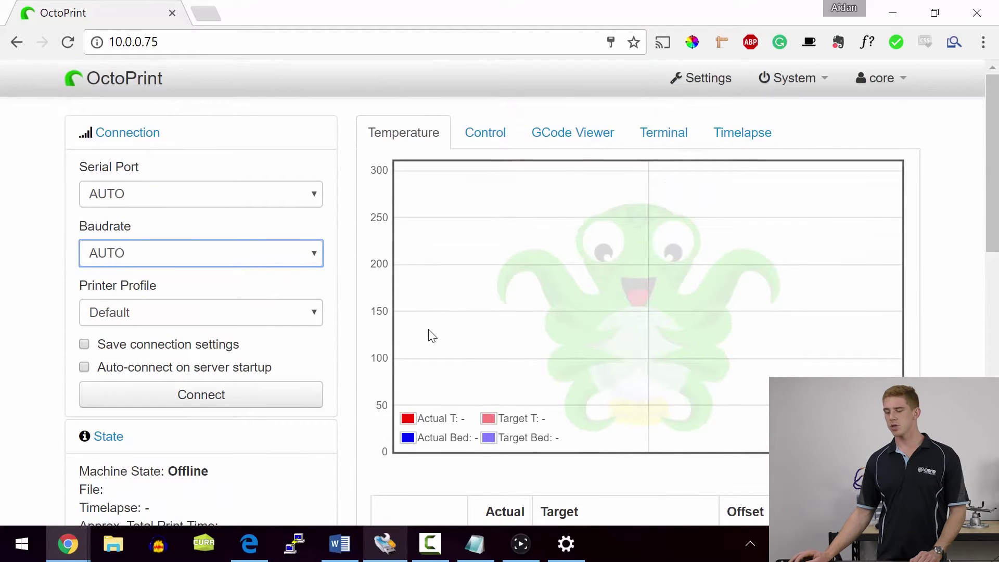
pyautogui.press('Tab')
pyautogui.press('Tab')
pyautogui.press('Tab')
pyautogui.press('space')
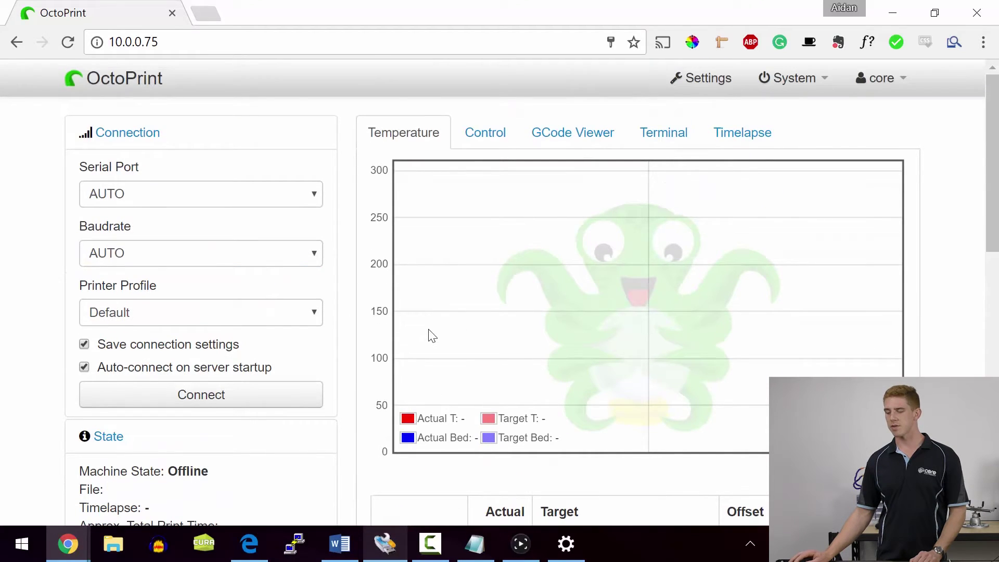
pyautogui.press('space')
pyautogui.scroll(-5, 432, 336)
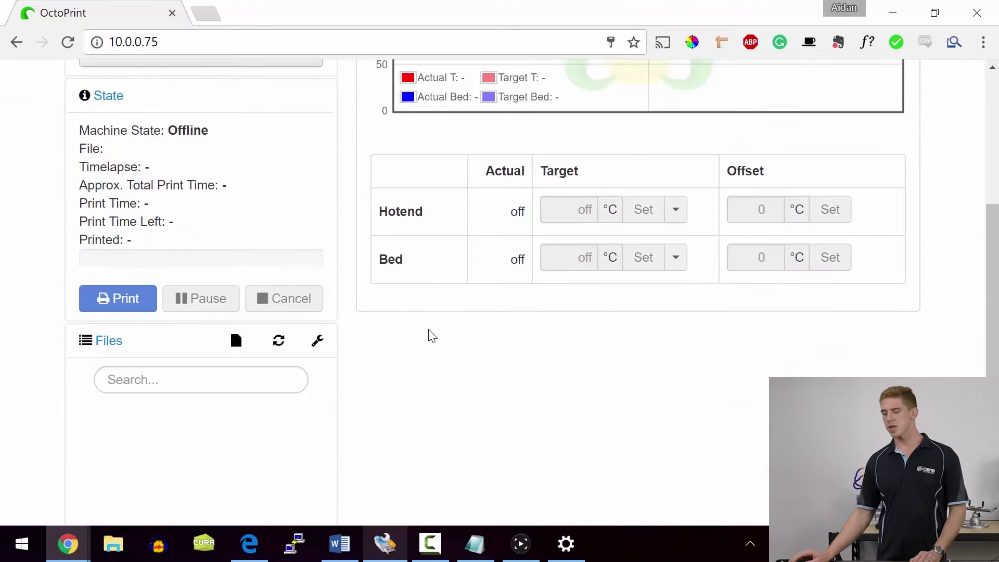
pyautogui.scroll(1, 432, 336)
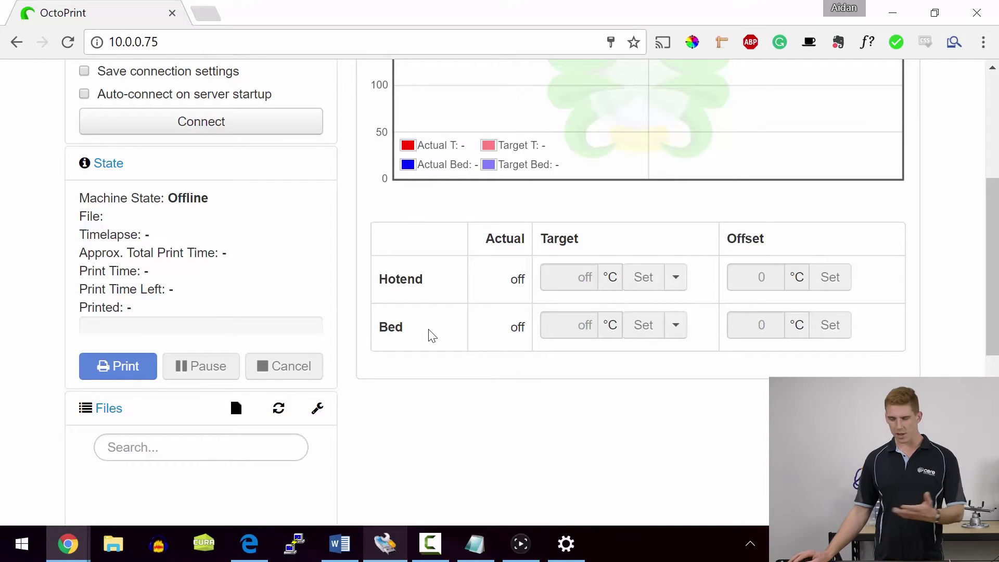
pyautogui.scroll(-3, 430, 334)
pyautogui.scroll(3, 430, 335)
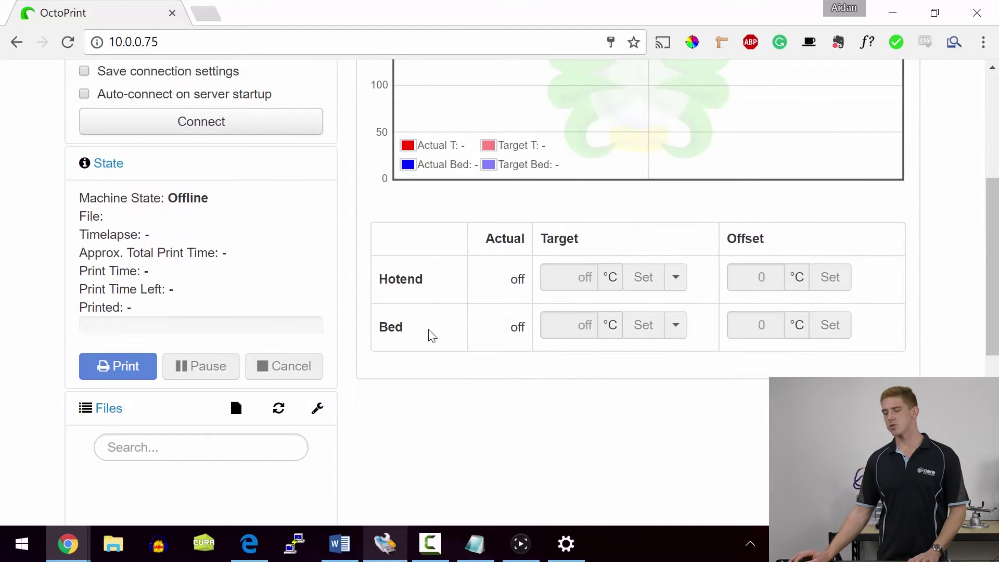
# - Upload Rocktopus.gcode from the Files panel so it appears listed at 1.7MB
pyautogui.scroll(-5, 430, 334)
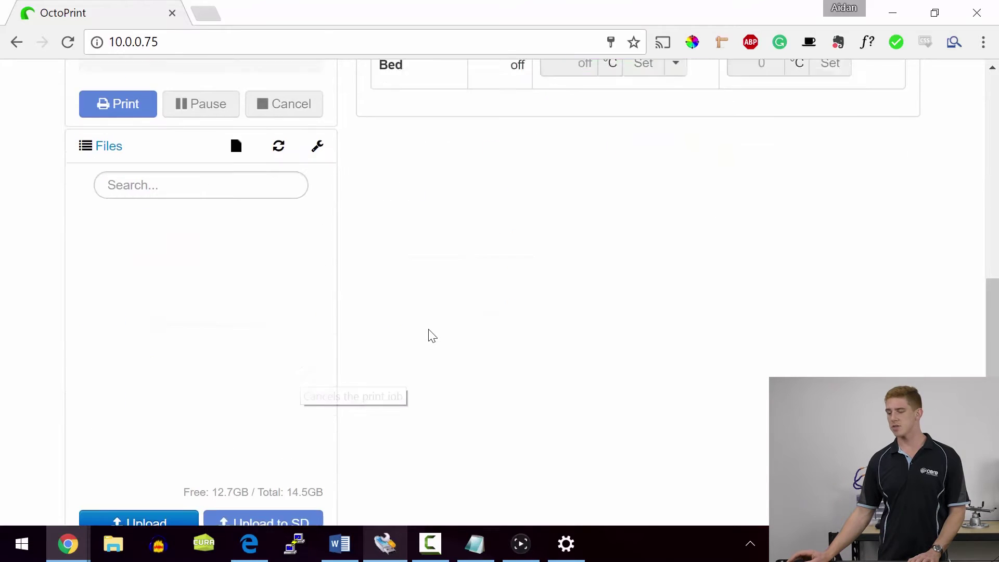
pyautogui.scroll(-2, 432, 336)
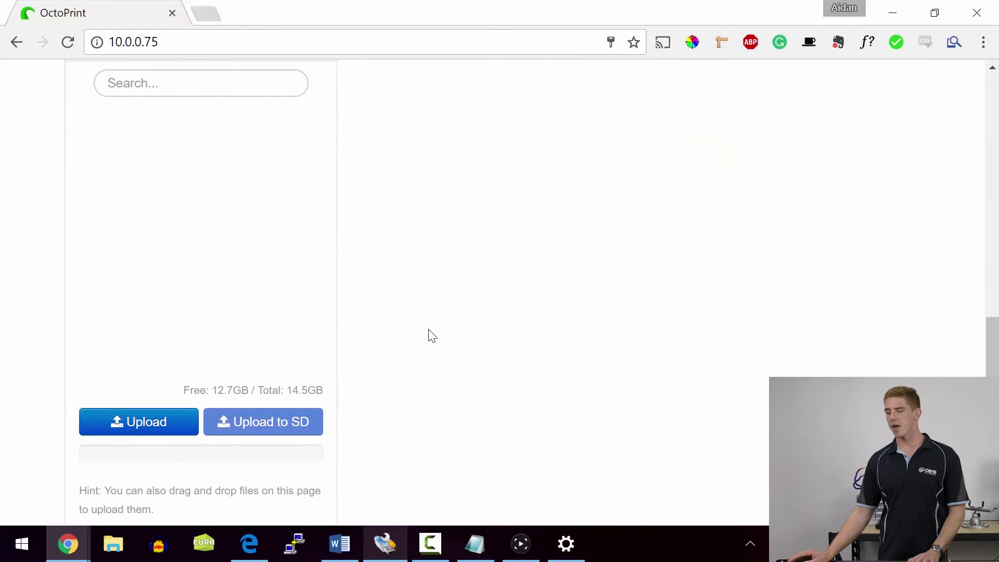
pyautogui.scroll(2, 432, 336)
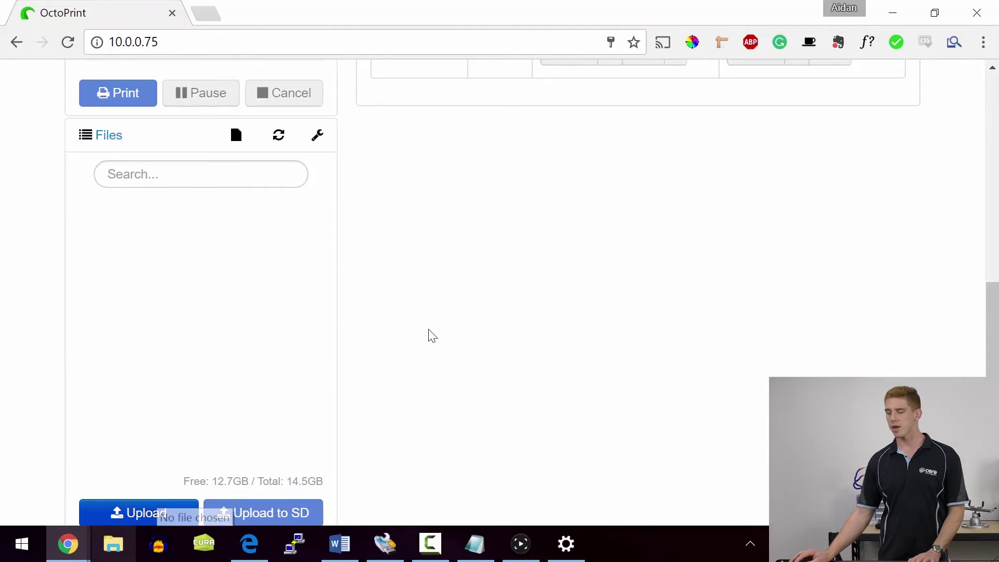
pyautogui.click(136, 512)
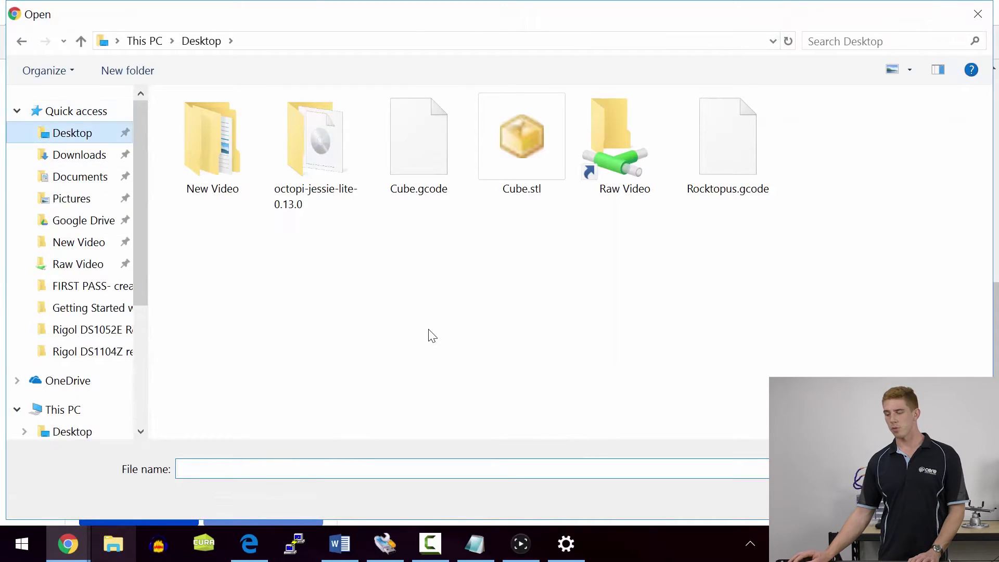
pyautogui.press('Right')
pyautogui.press('Right')
pyautogui.press('Right')
pyautogui.press('Right')
pyautogui.press('Right')
pyautogui.press('Right')
pyautogui.press('Return')
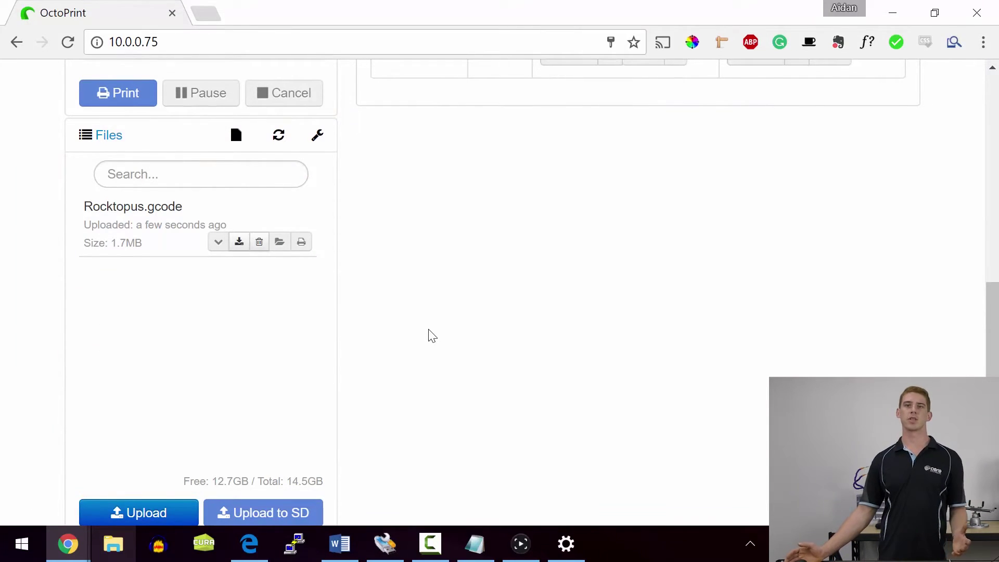
pyautogui.scroll(5, 432, 336)
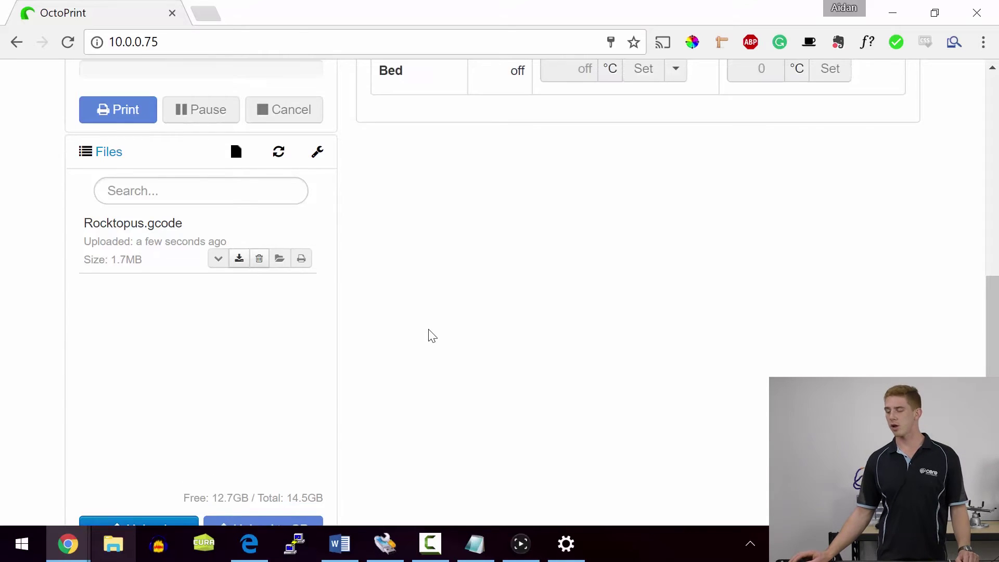
pyautogui.scroll(-5, 432, 336)
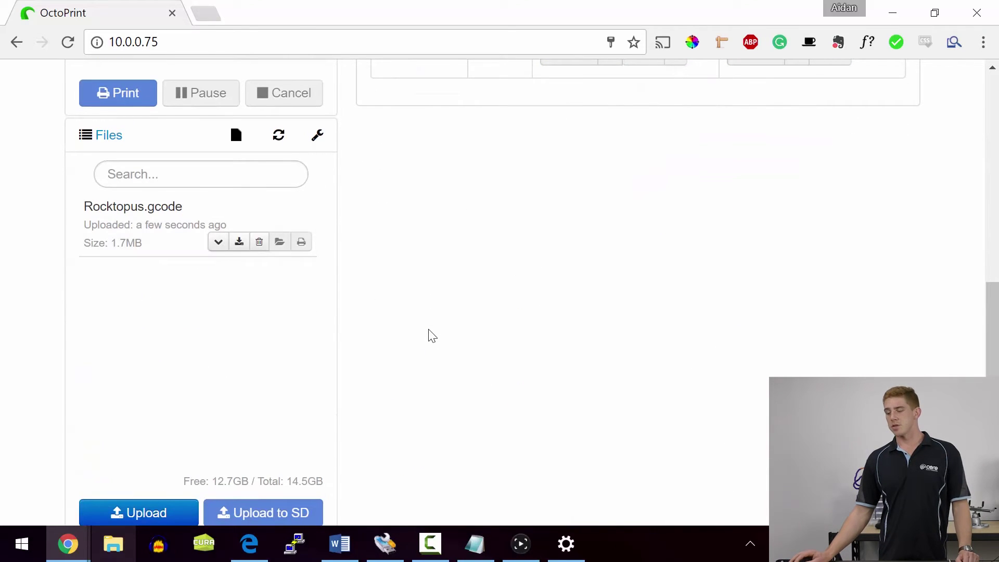
pyautogui.scroll(8, 432, 335)
pyautogui.scroll(3, 432, 336)
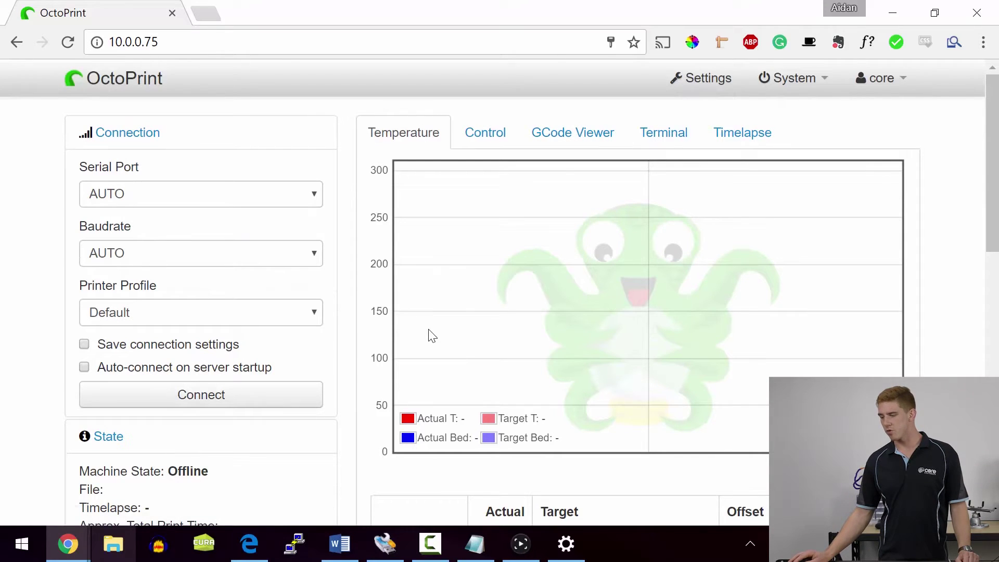
# - Open the Default printer profile for editing under Settings > Printer Profiles
pyautogui.scroll(-4, 432, 335)
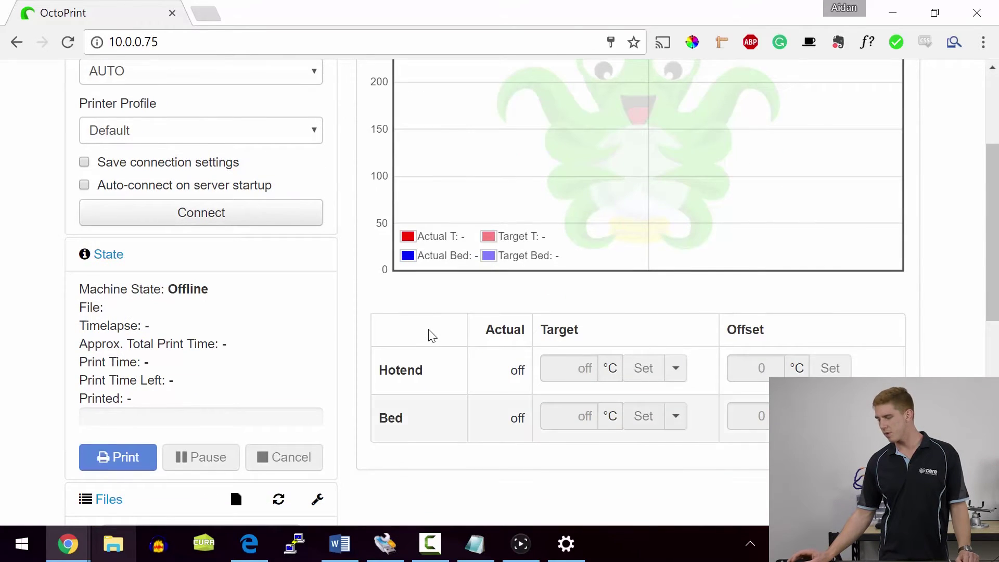
pyautogui.scroll(4, 432, 336)
pyautogui.scroll(-4, 432, 336)
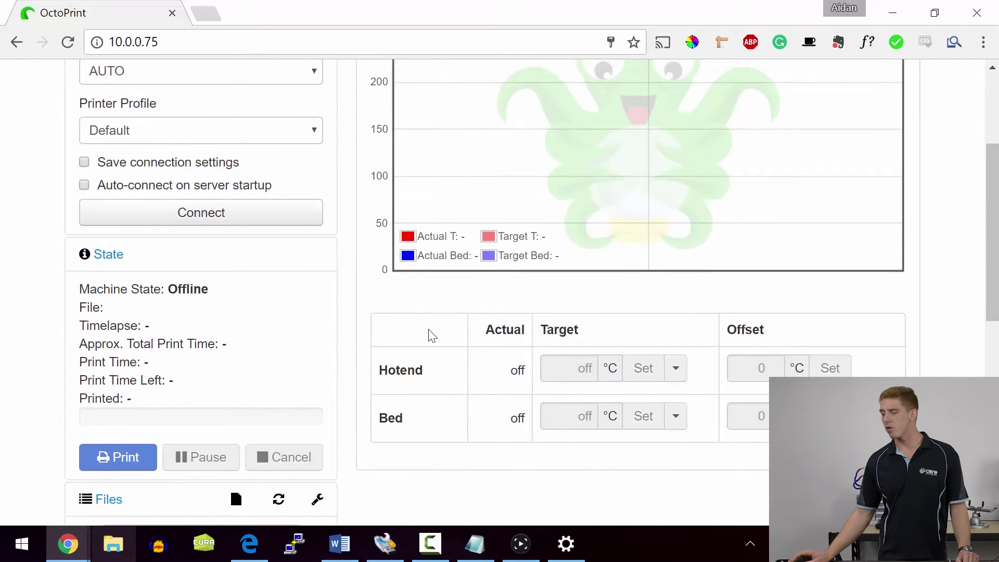
pyautogui.scroll(4, 432, 335)
pyautogui.scroll(-5, 432, 336)
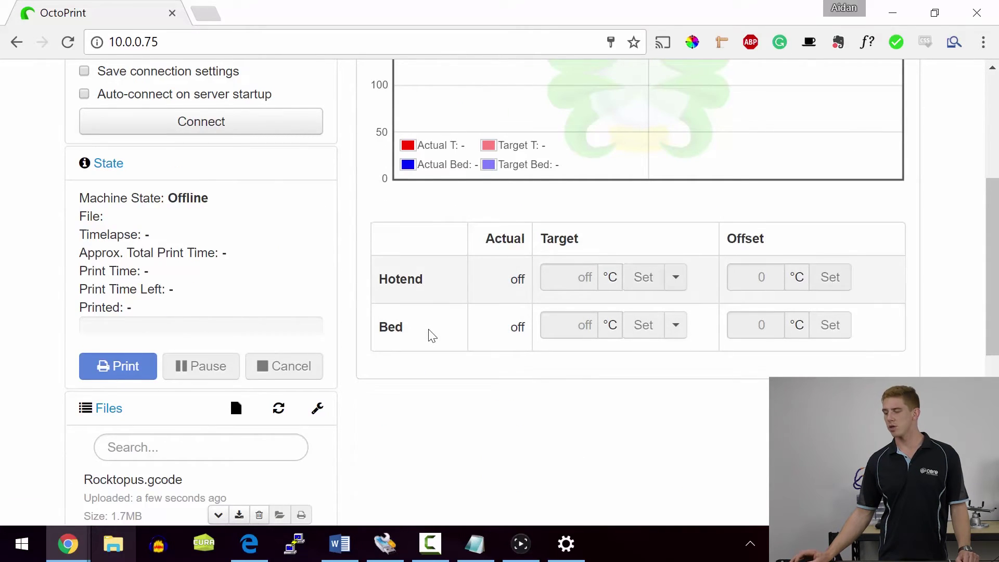
pyautogui.scroll(5, 432, 335)
pyautogui.press('Tab')
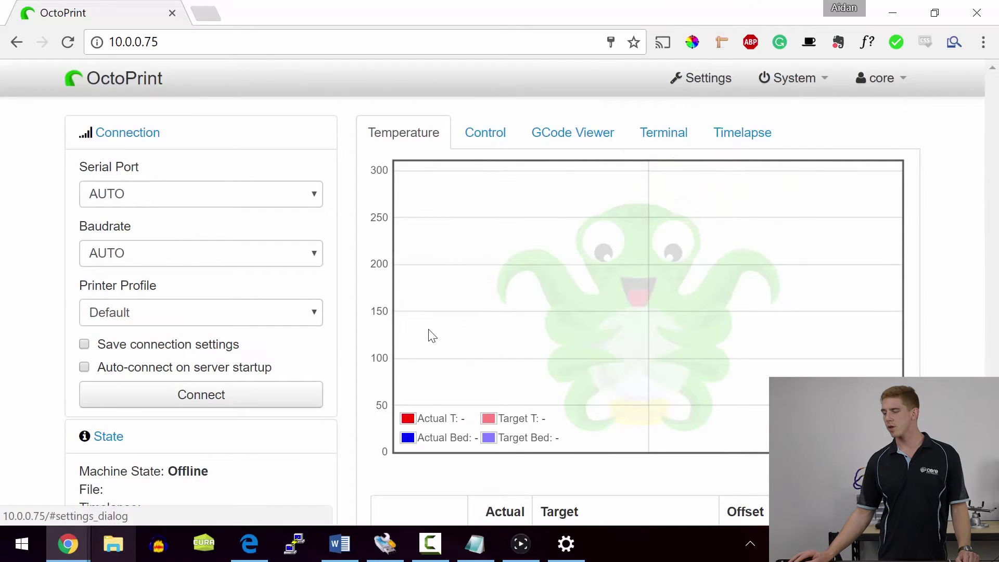
pyautogui.press('Return')
pyautogui.press('Tab')
pyautogui.press('Return')
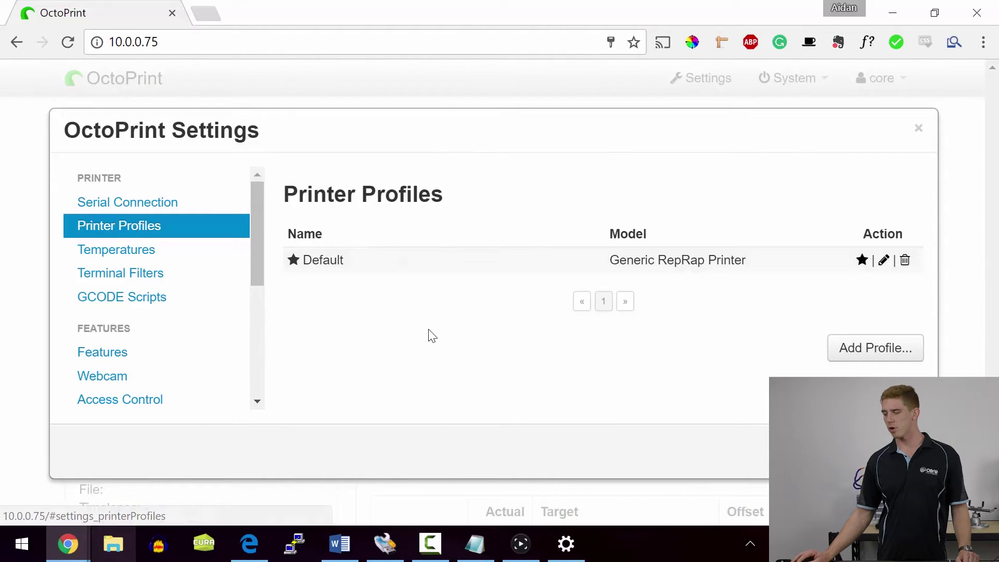
pyautogui.press('Tab')
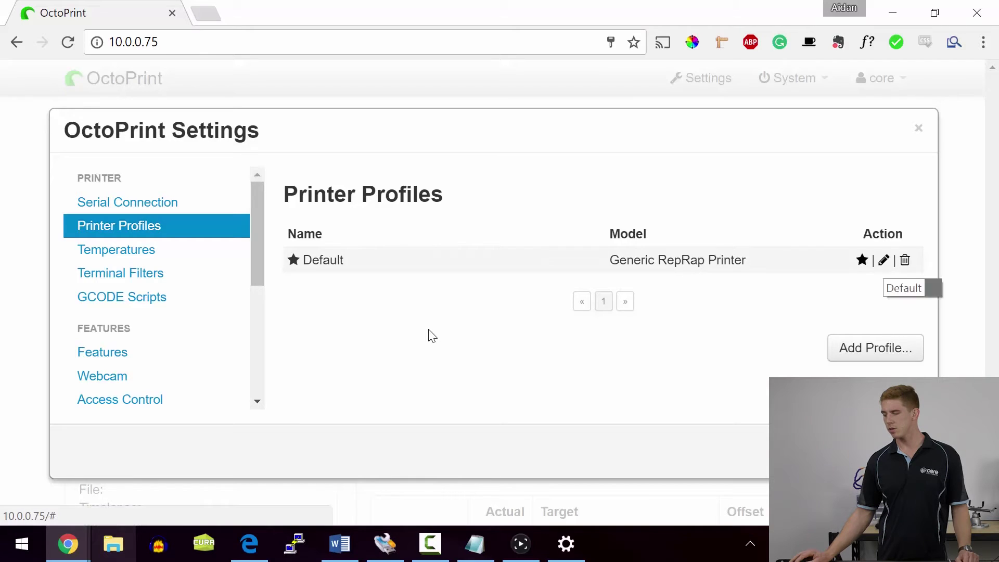
pyautogui.press('Tab')
pyautogui.press('Return')
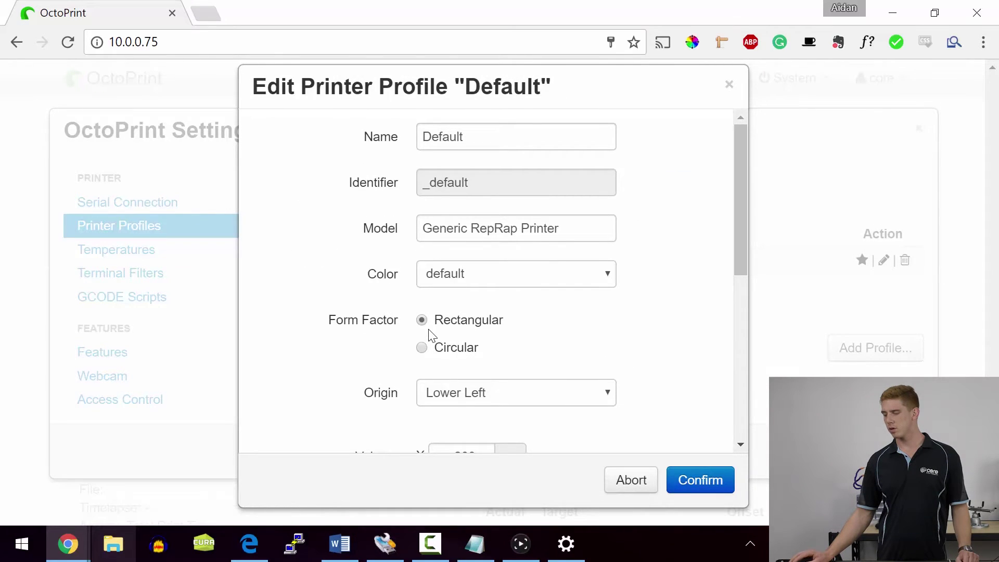
# - Keep the origin at Lower Left and set the nozzle diameter to 0.5 mm
pyautogui.scroll(-3, 430, 335)
pyautogui.hotkey('alt', 'Down')
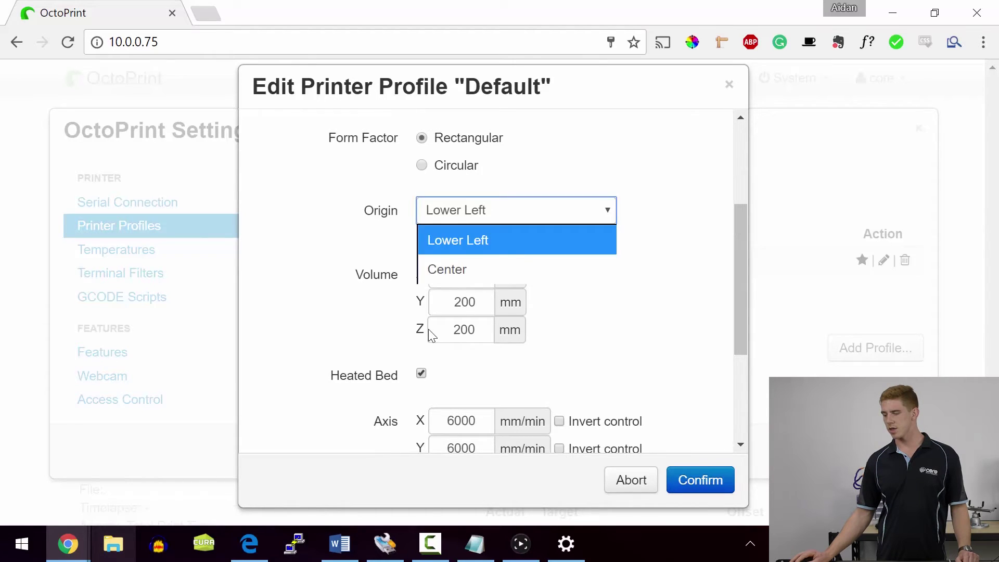
pyautogui.press('Return')
pyautogui.press('Tab')
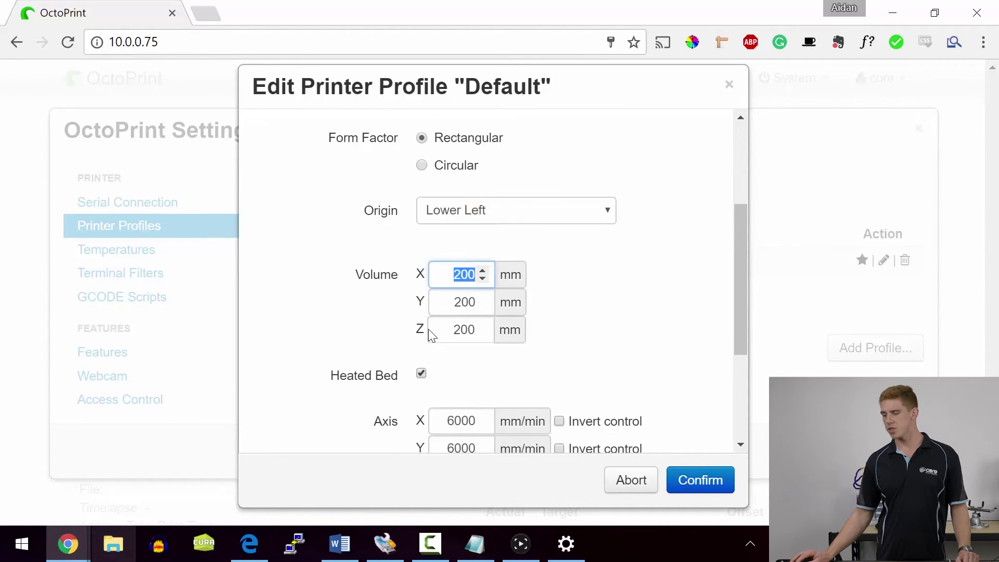
pyautogui.scroll(-2, 430, 335)
pyautogui.scroll(3, 430, 336)
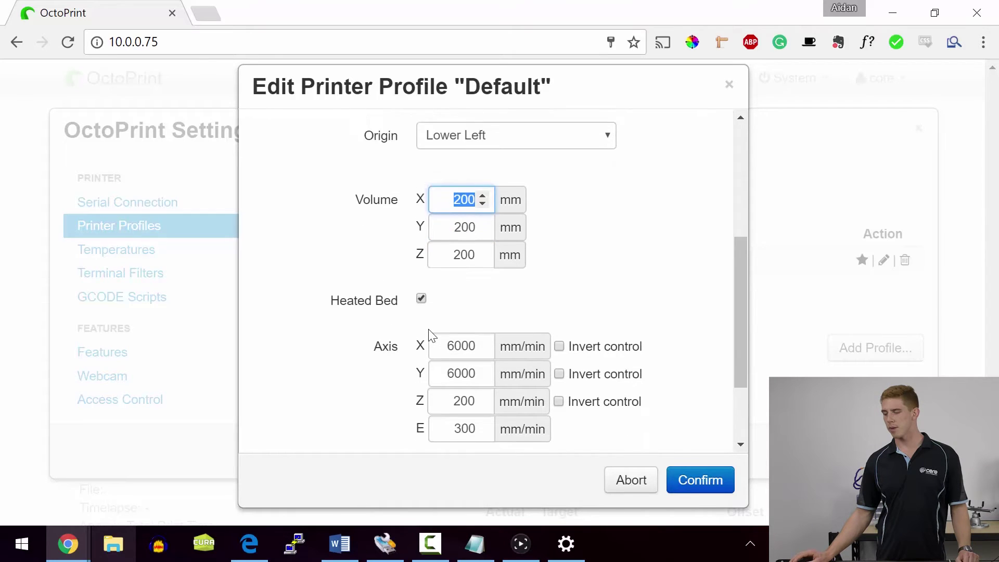
pyautogui.scroll(-5, 431, 336)
pyautogui.scroll(7, 430, 336)
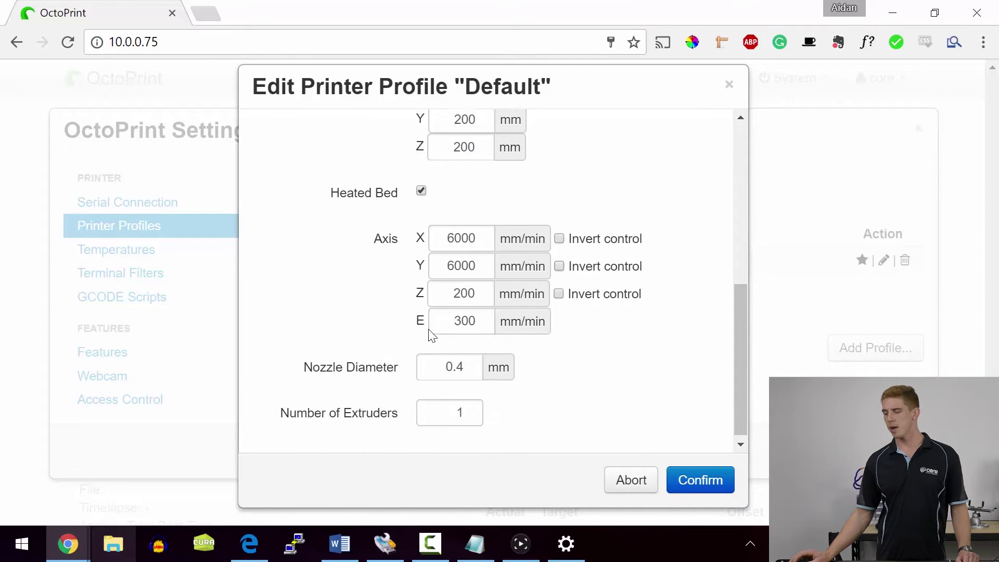
pyautogui.scroll(-5, 430, 336)
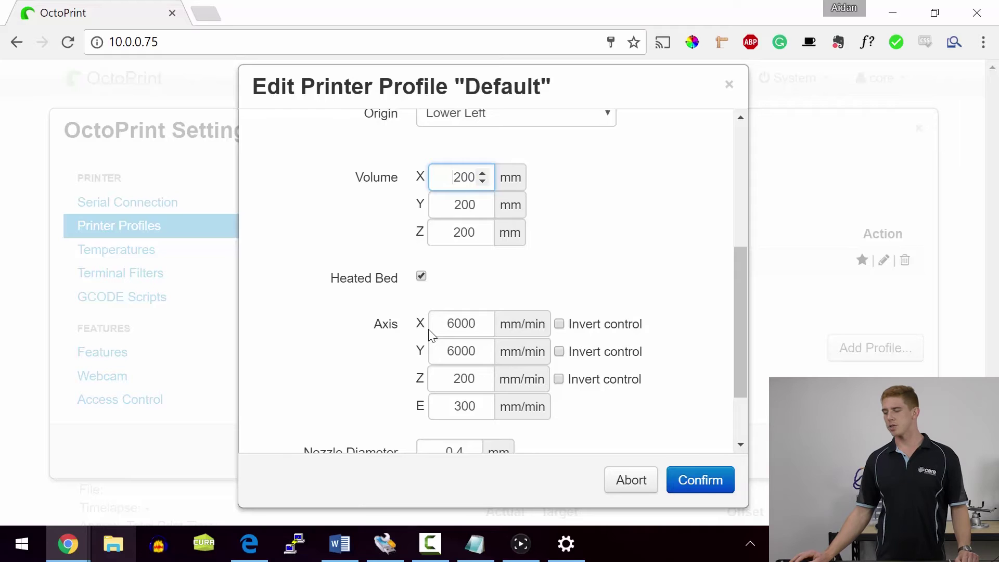
pyautogui.scroll(-1, 431, 335)
pyautogui.scroll(-1, 431, 335)
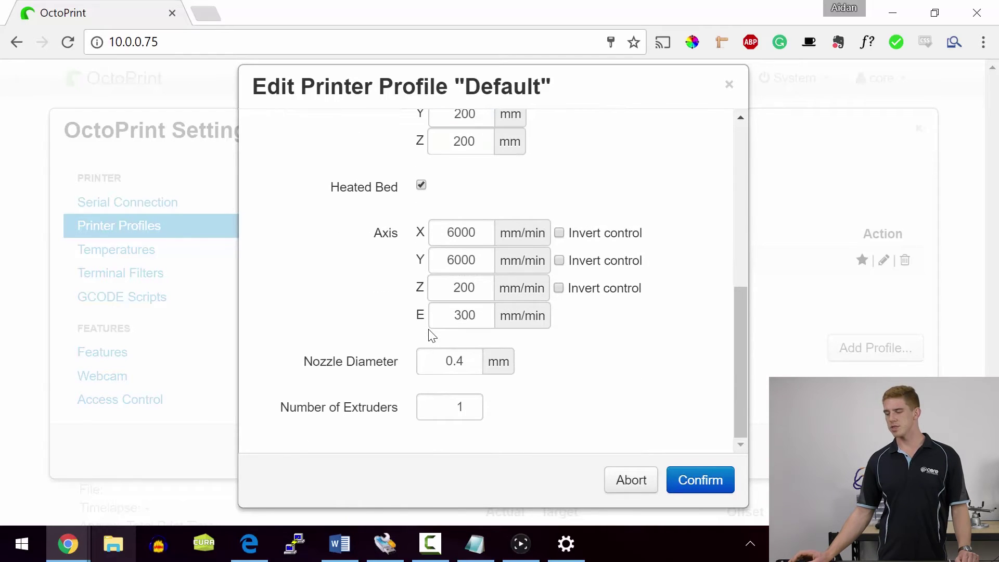
pyautogui.press('Tab')
pyautogui.press('Right')
pyautogui.hotkey('shift', 'Right')
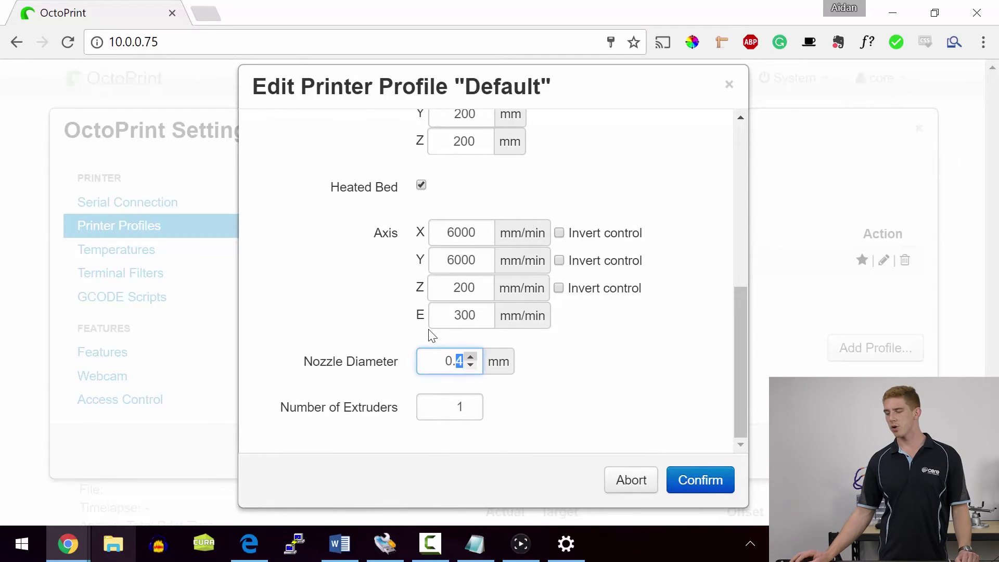
pyautogui.write('5')
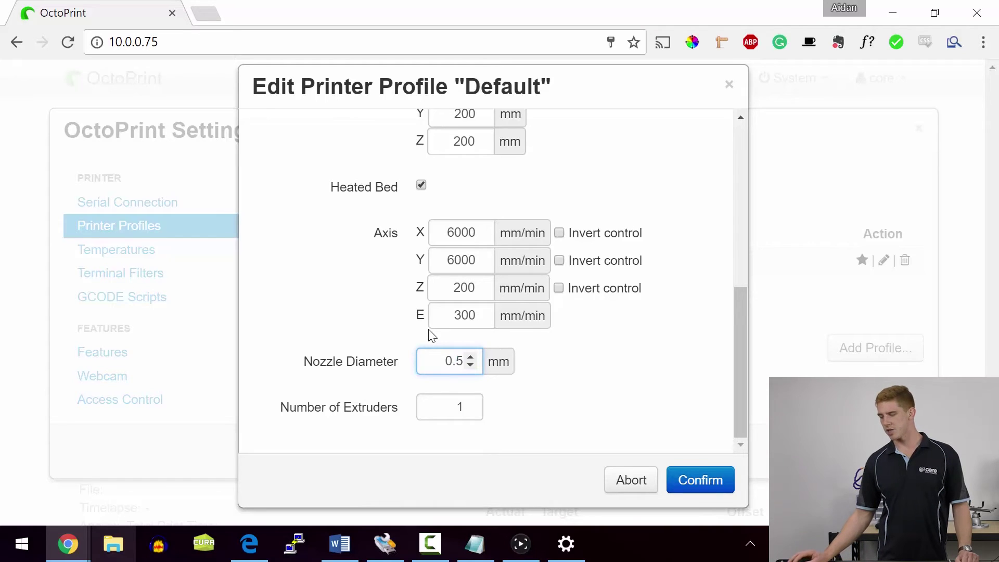
# - Set the print volume to 156 × 156 × 148 mm and save the profile
pyautogui.scroll(3, 431, 334)
pyautogui.hotkey('ctrl', 'a')
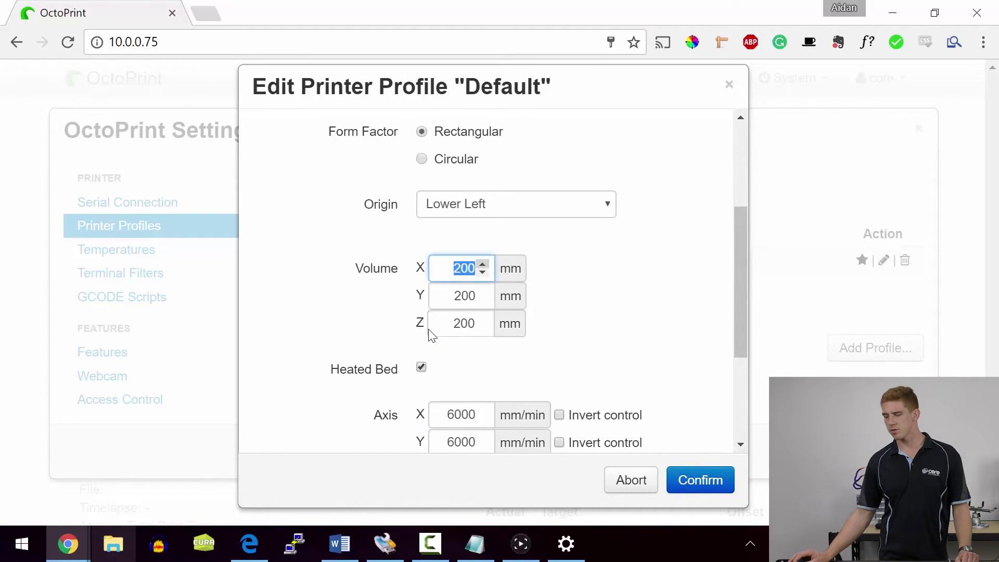
pyautogui.write('150')
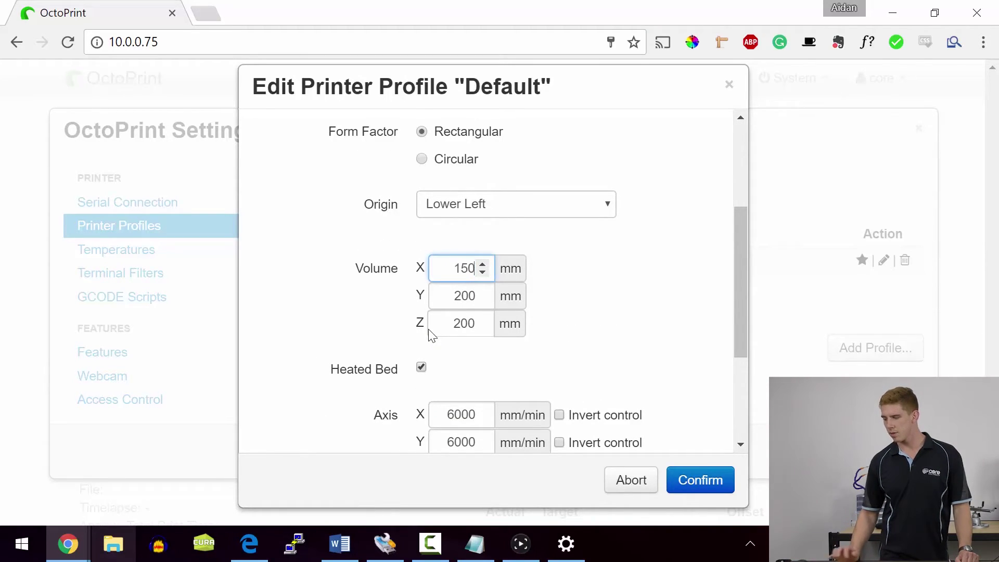
pyautogui.press('Tab')
pyautogui.write('156')
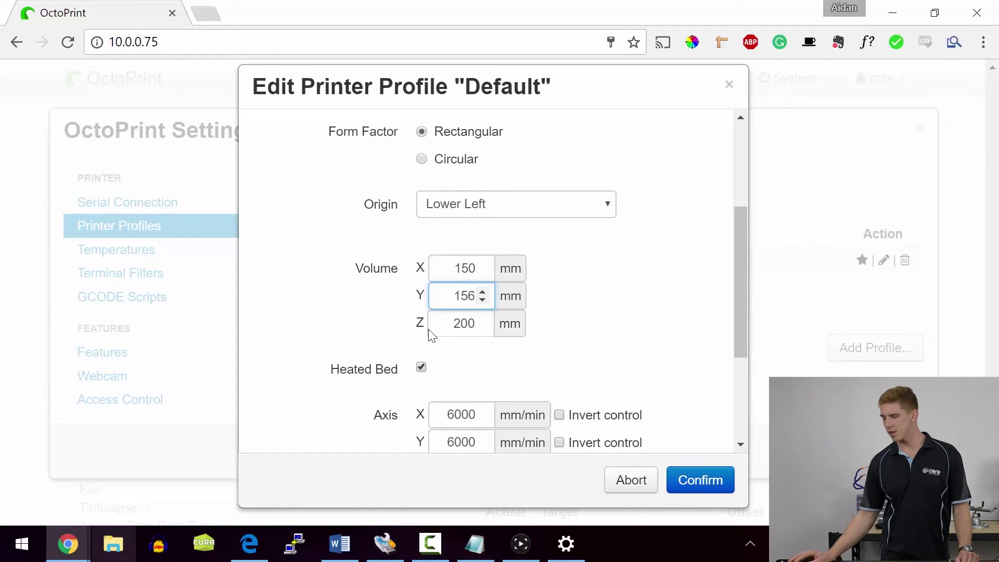
pyautogui.hotkey('shift', 'Tab')
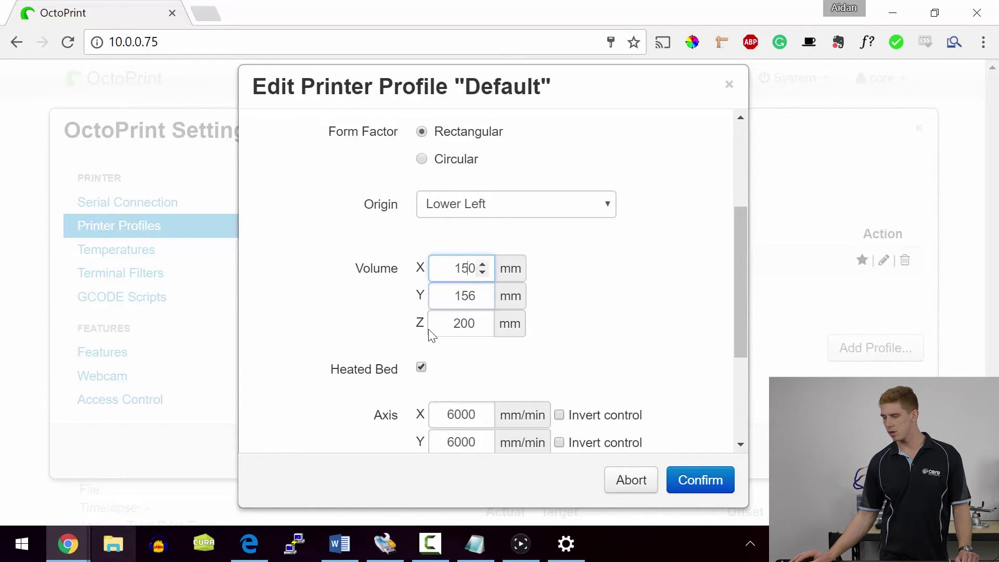
pyautogui.press('Delete')
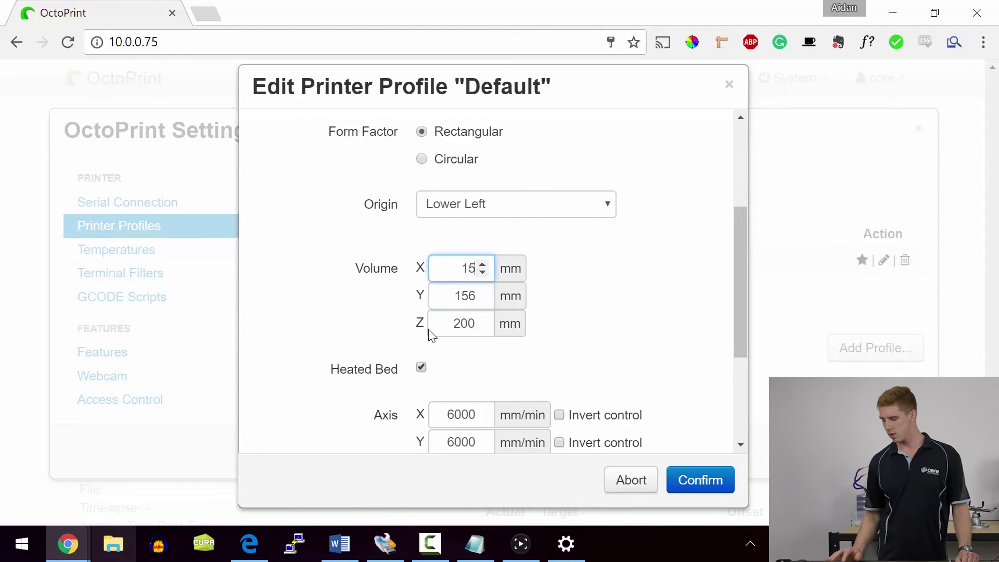
pyautogui.write('6')
pyautogui.doubleClick(430, 330)
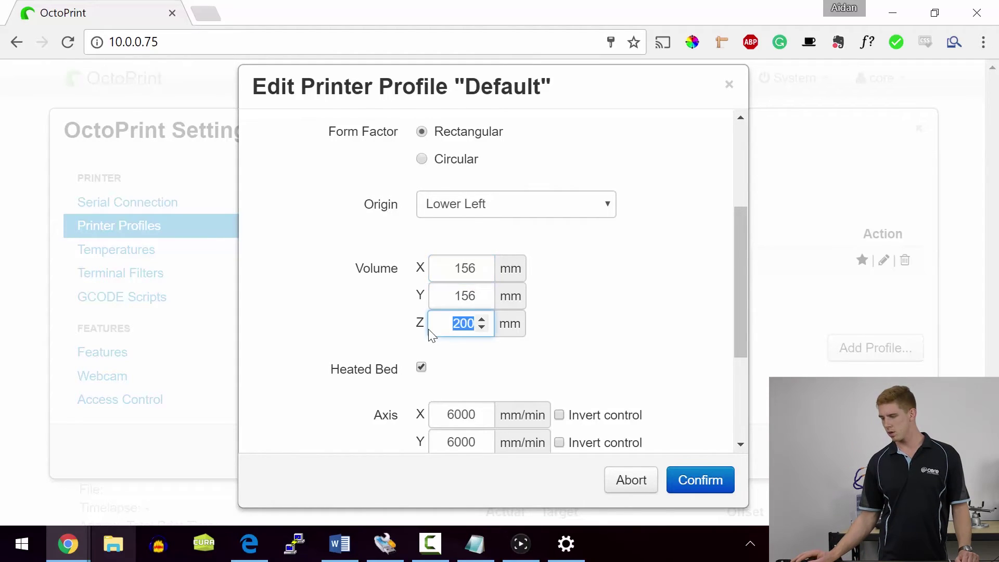
pyautogui.write('148')
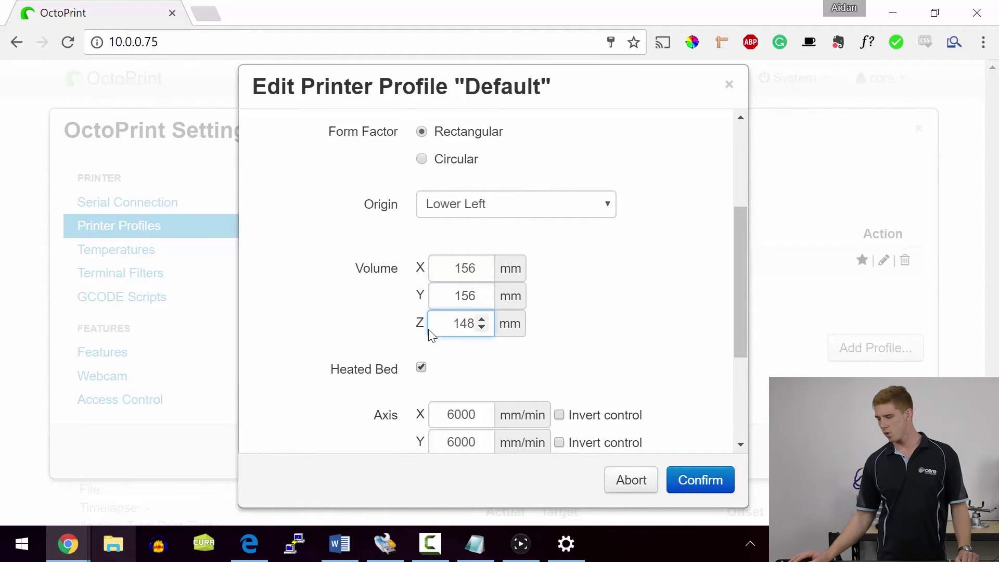
pyautogui.press('Return')
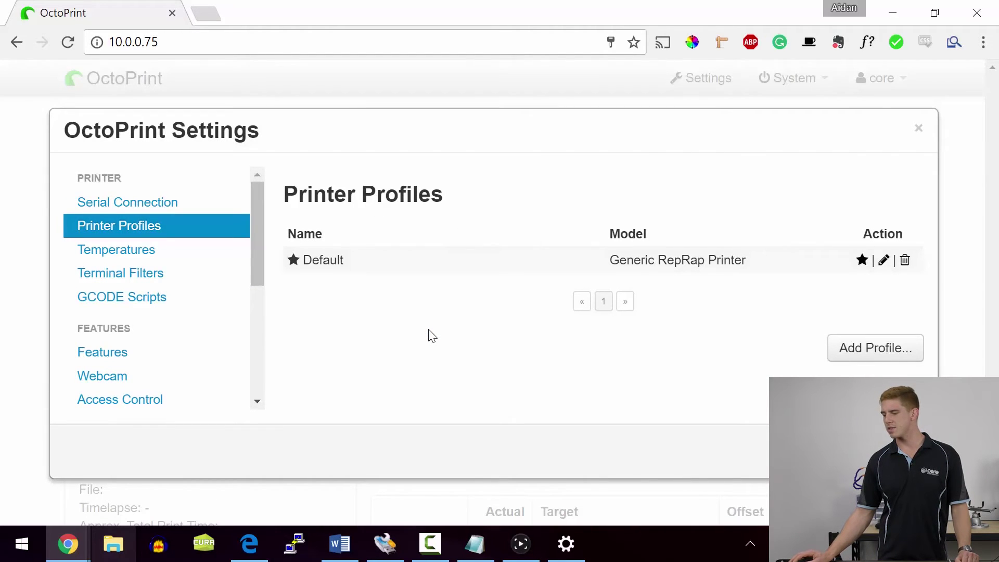
# - Close the Settings dialog to return to OctoPrint's main page
pyautogui.press('Escape')
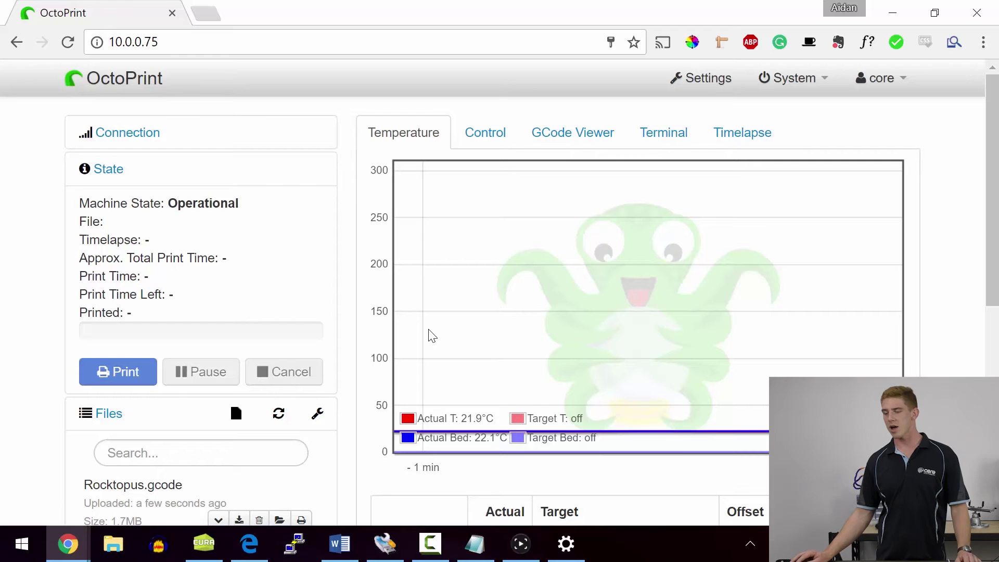
# - Set the hotend target temperature to 160°C so it starts heating from 22°C
pyautogui.scroll(-4, 432, 335)
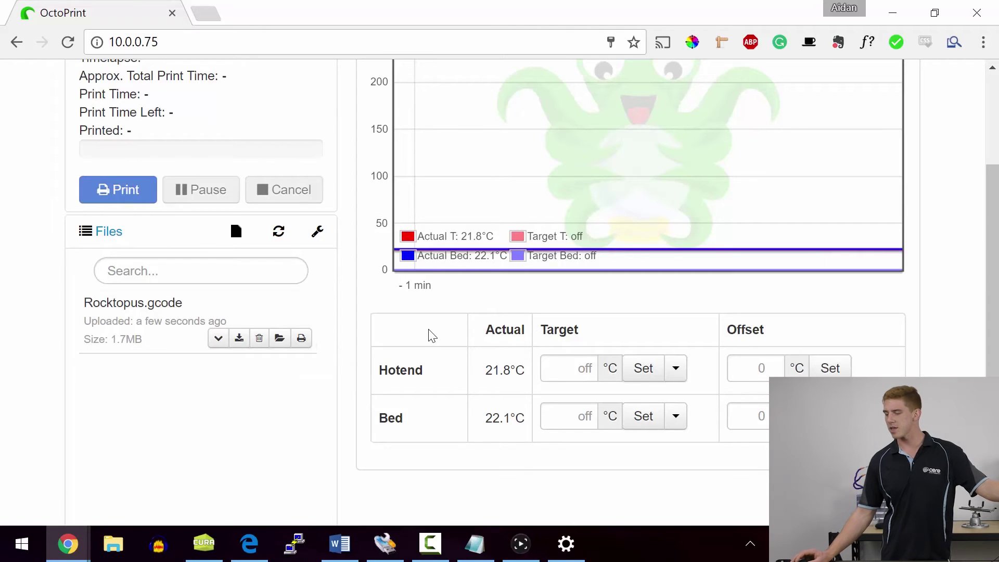
pyautogui.scroll(4, 429, 335)
pyautogui.scroll(-2, 429, 330)
pyautogui.scroll(2, 428, 330)
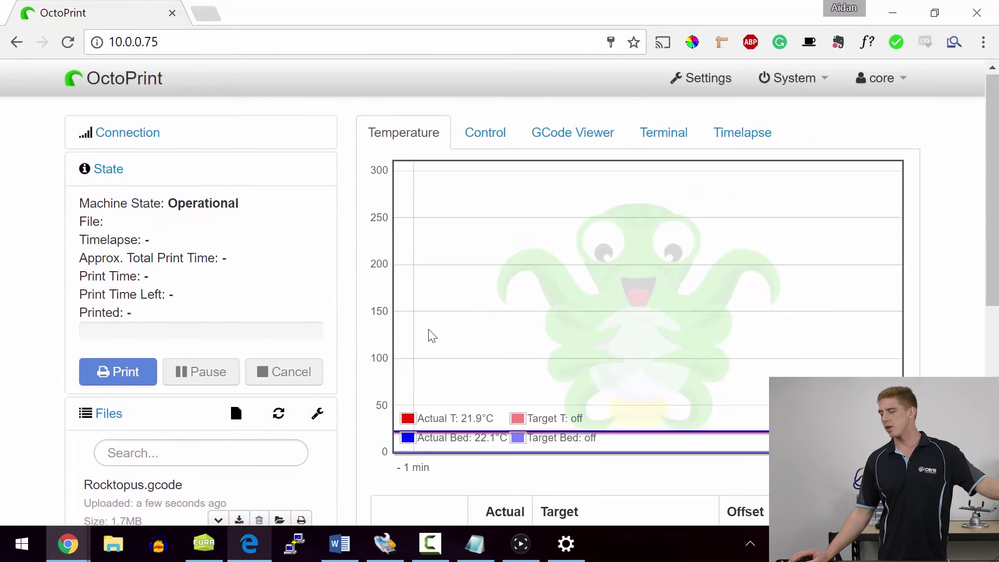
pyautogui.scroll(-4, 432, 335)
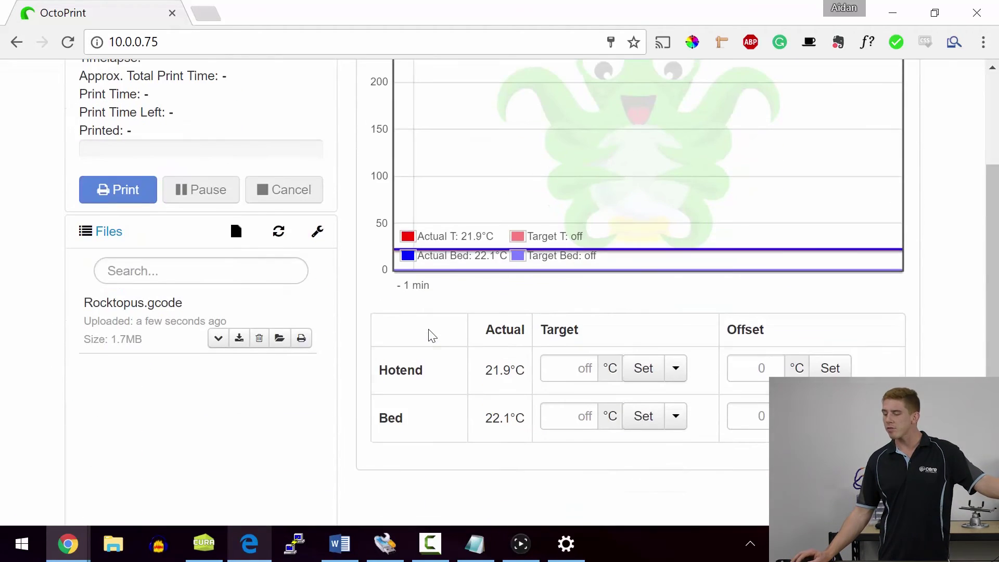
pyautogui.press('Tab')
pyautogui.write('160')
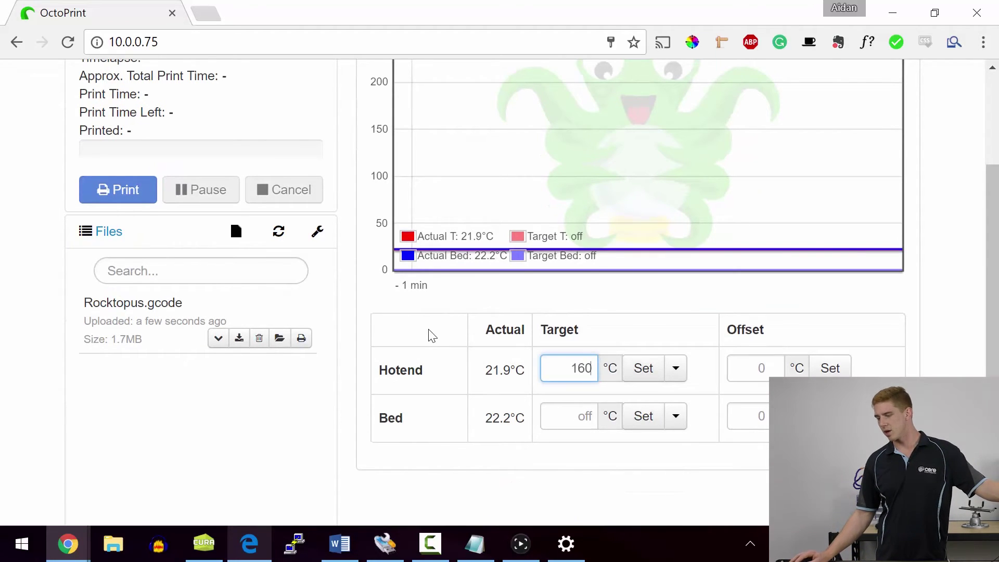
pyautogui.press('Return')
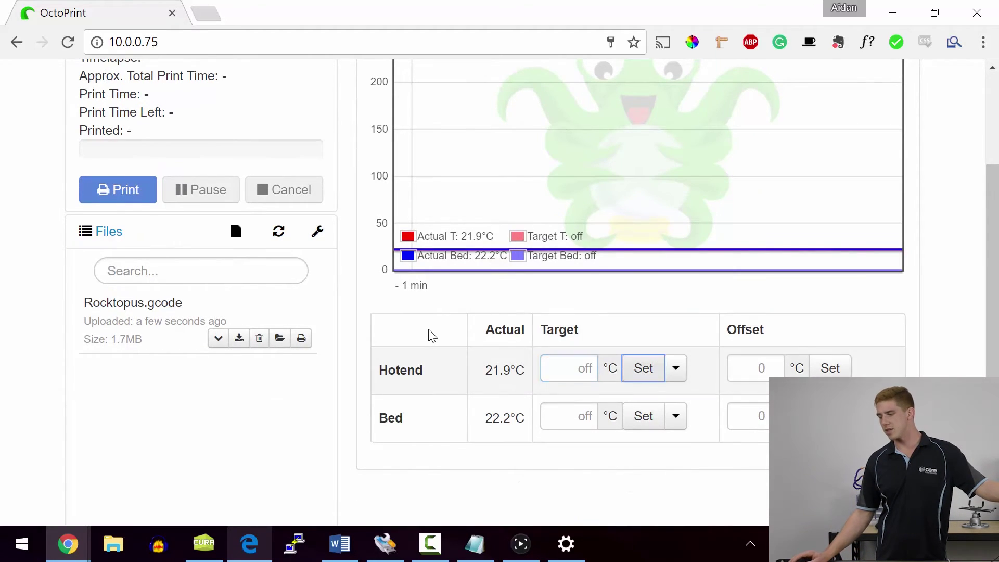
pyautogui.scroll(4, 432, 335)
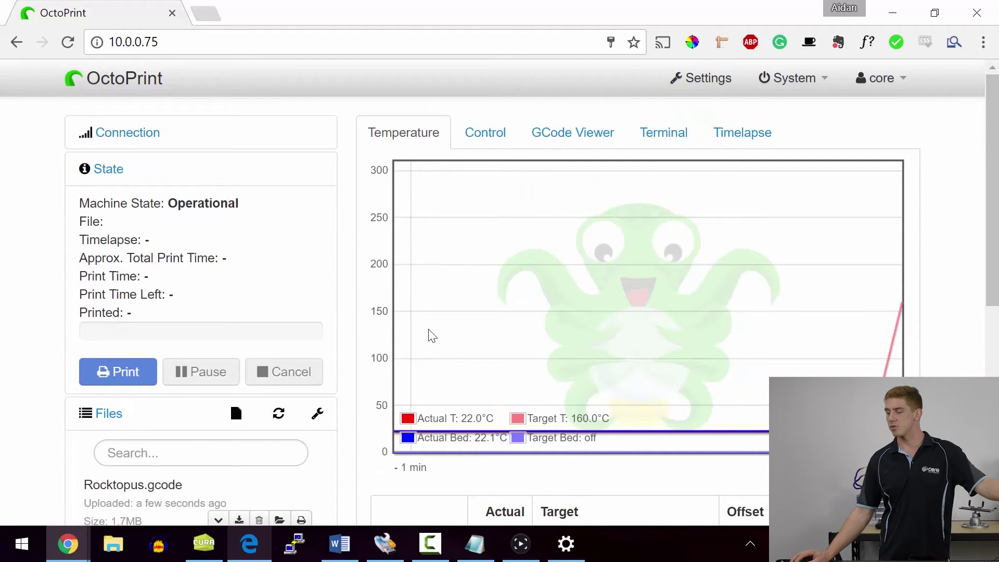
# - Home the X/Y axes on the Control tab, check the tool list, then show the GCode Viewer
pyautogui.press('Return')
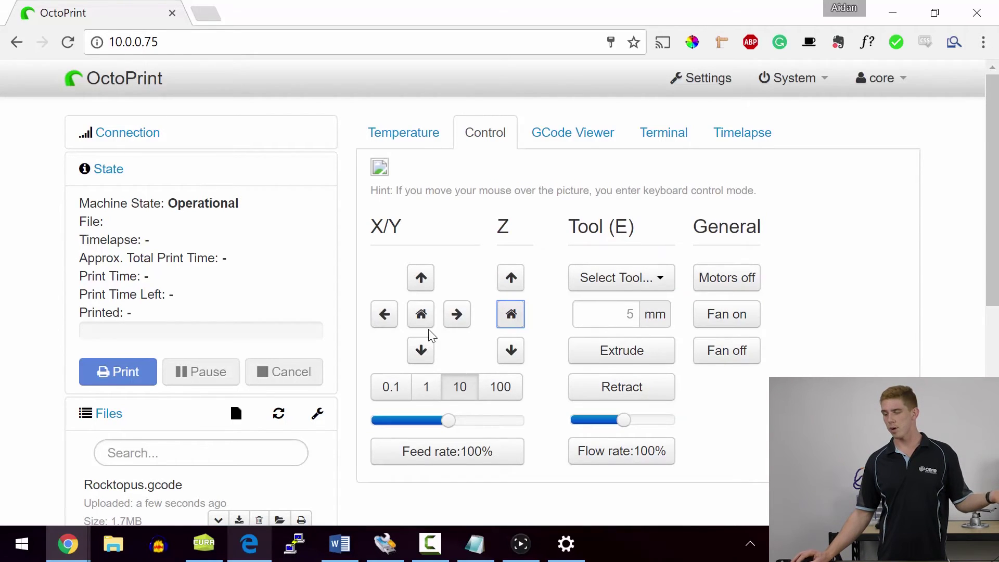
pyautogui.click(429, 326)
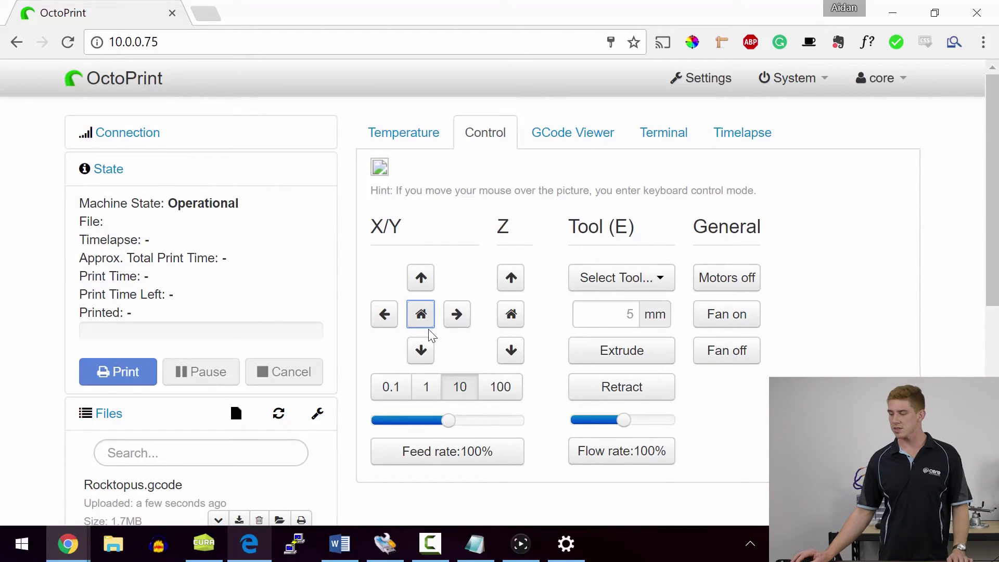
pyautogui.click(621, 277)
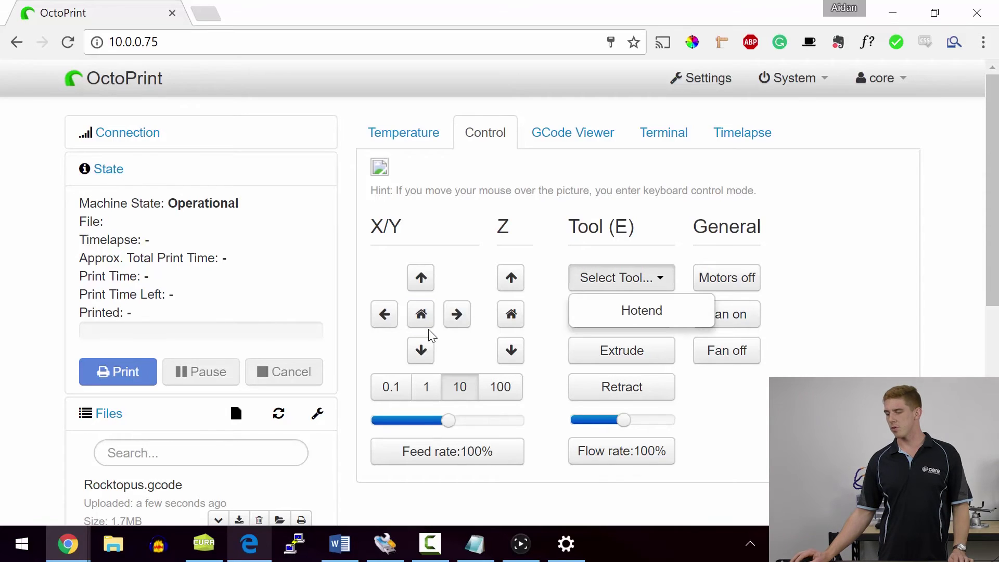
pyautogui.press('Escape')
pyautogui.press('Tab')
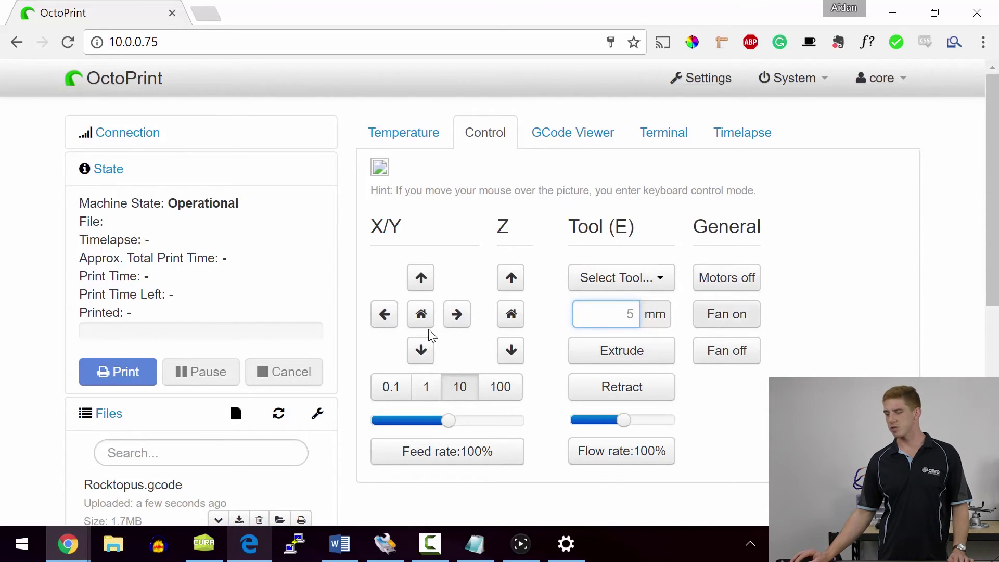
pyautogui.press('Tab')
pyautogui.press('Tab')
pyautogui.press('Tab')
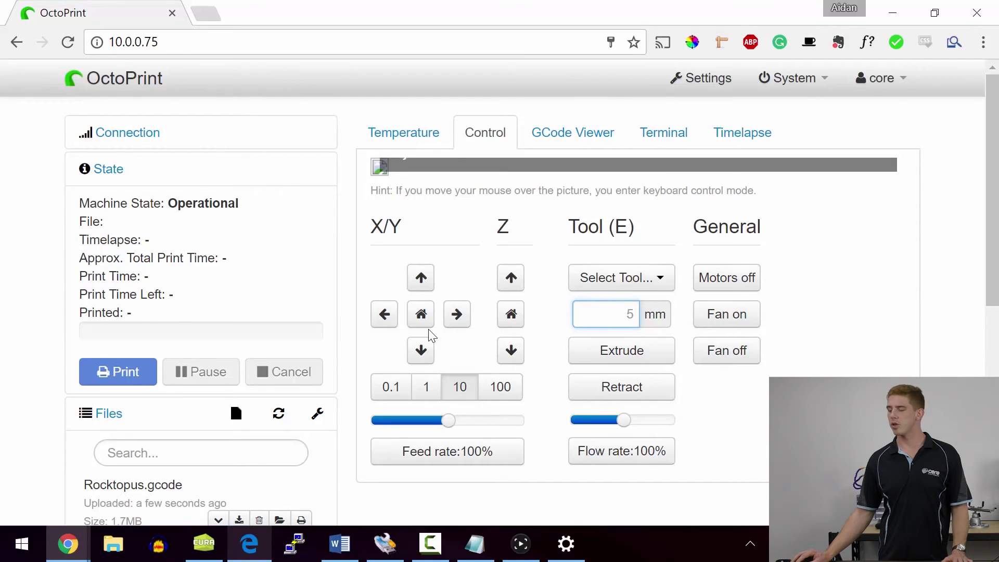
pyautogui.press('Return')
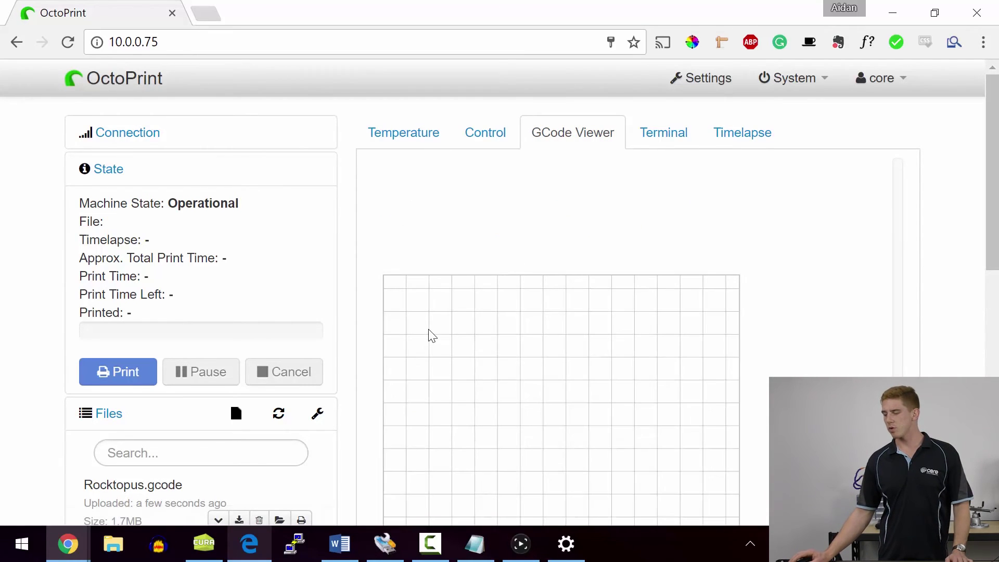
# - Show the Terminal's Send/Recv log, with the hotend at 95.3°C heading for 160°C
pyautogui.scroll(-7, 429, 331)
pyautogui.scroll(3, 429, 331)
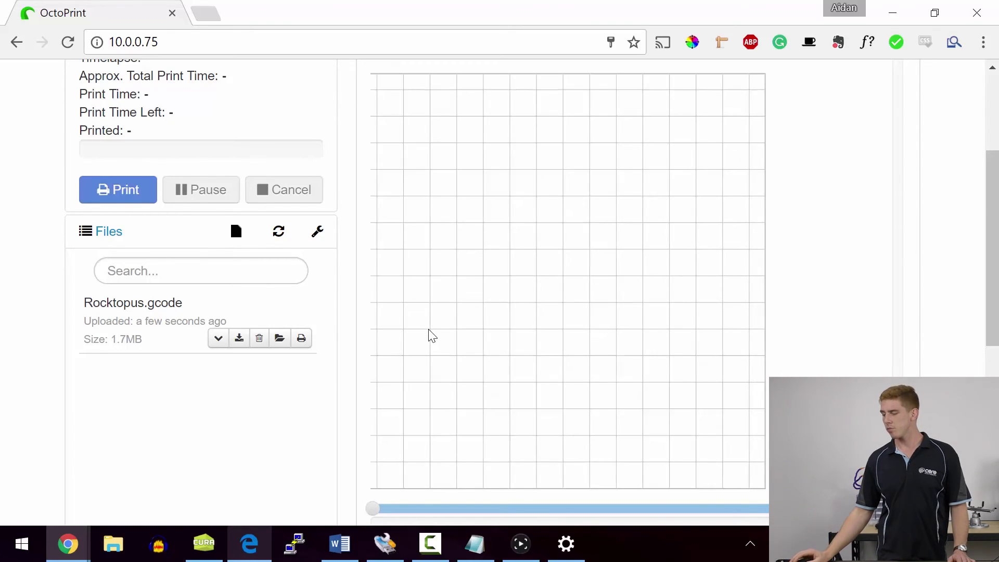
pyautogui.scroll(3, 431, 335)
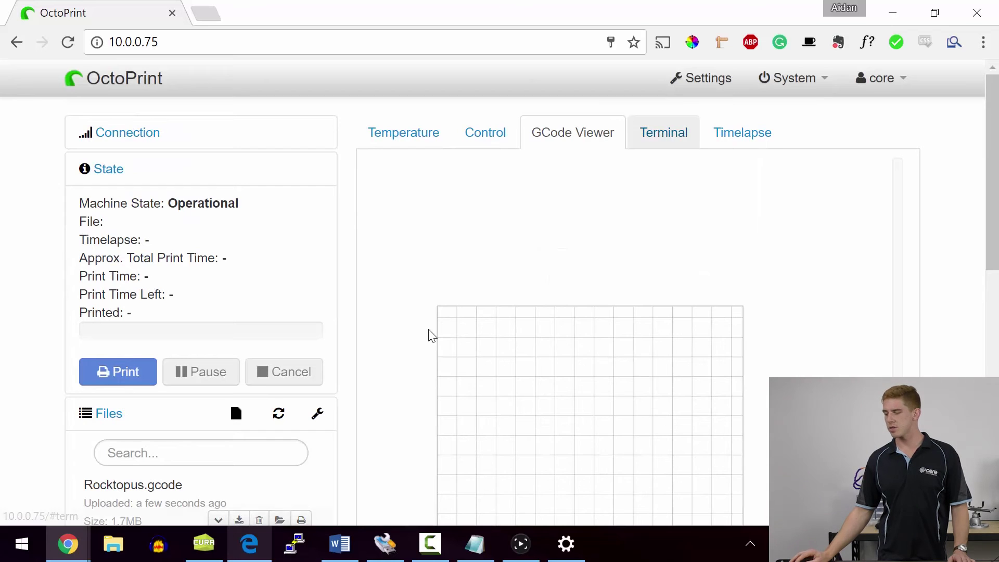
pyautogui.click(664, 133)
pyautogui.scroll(-3, 431, 335)
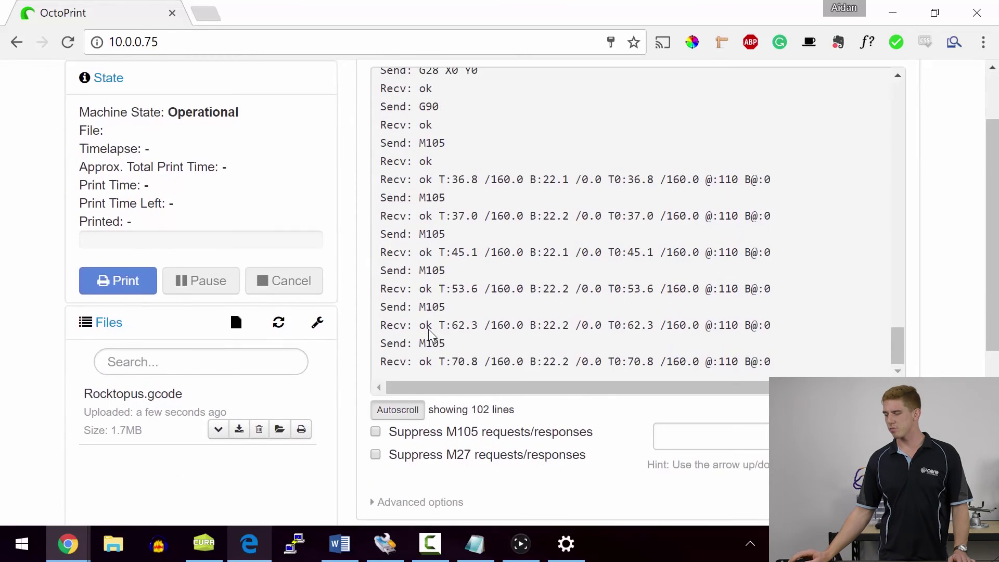
pyautogui.scroll(2, 431, 336)
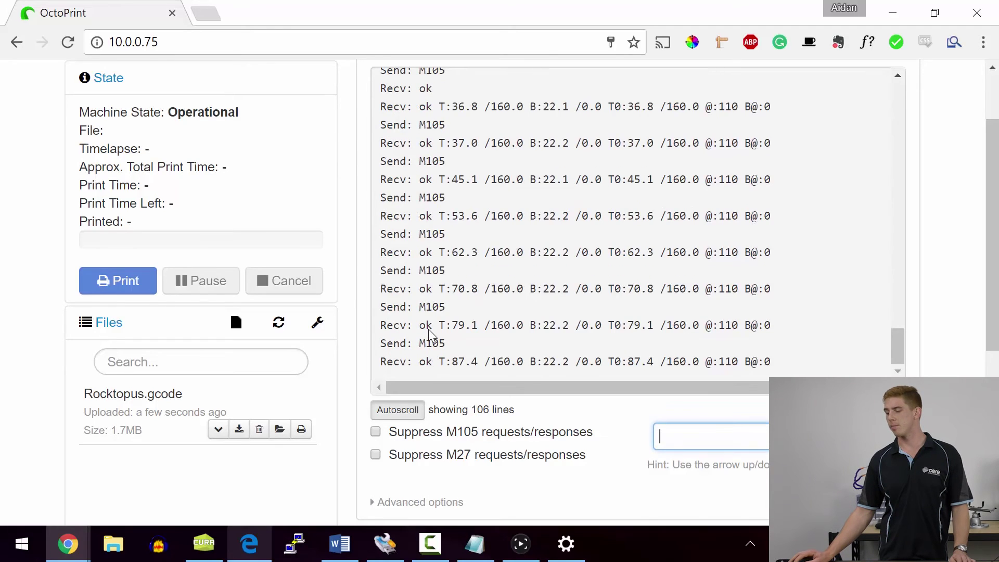
pyautogui.scroll(2, 429, 330)
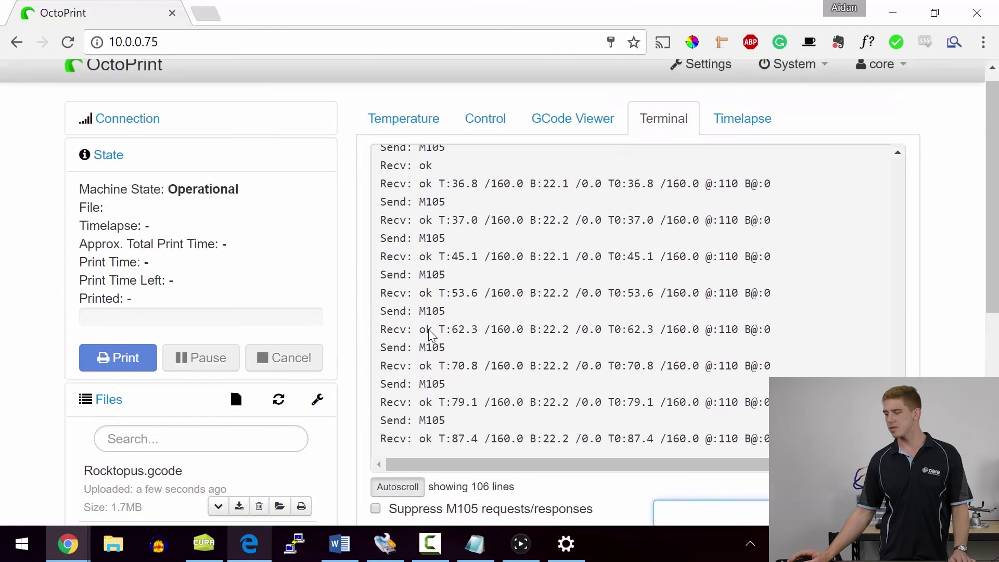
pyautogui.scroll(-6, 429, 330)
pyautogui.scroll(7, 429, 330)
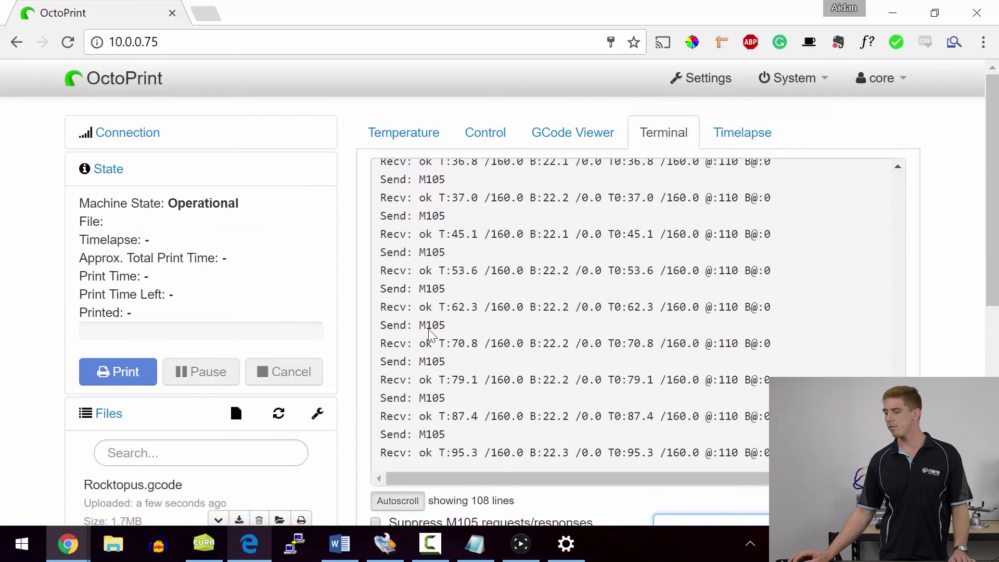
# - Show the Timelapse Configuration with 25 fps frame rate and 0 sec post roll
pyautogui.click(742, 133)
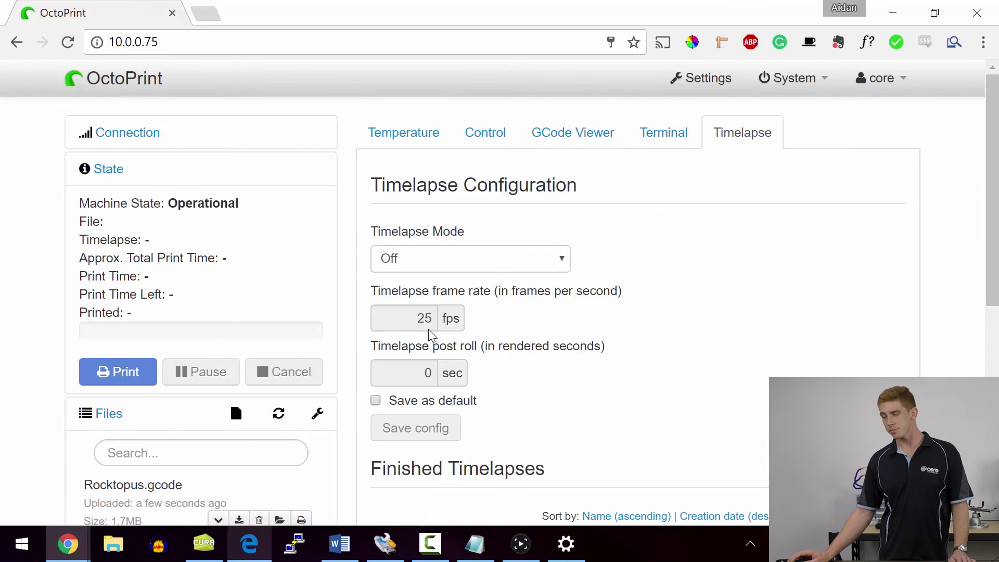
pyautogui.scroll(-3, 429, 329)
pyautogui.scroll(3, 429, 329)
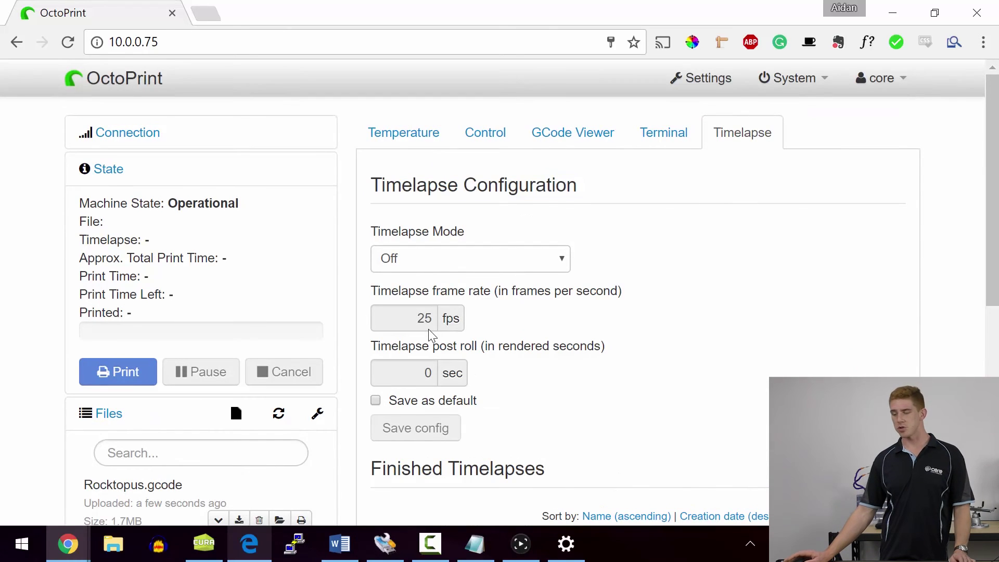
pyautogui.scroll(-2, 429, 329)
# - Browse the Timelapse Mode options Off, Timed and On Z Change, keeping it Off
pyautogui.press('Tab')
pyautogui.hotkey('alt', 'Down')
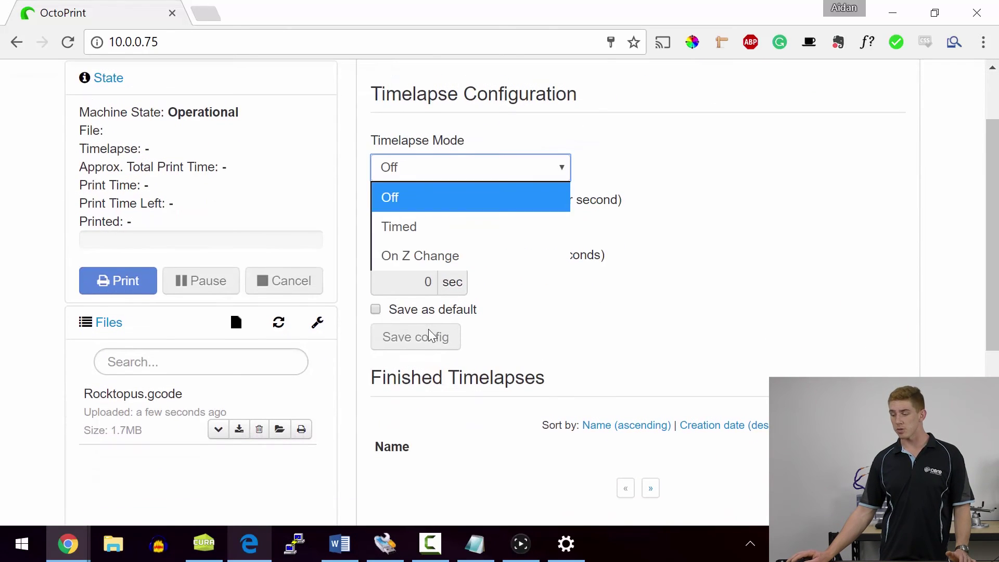
pyautogui.press('Down')
pyautogui.press('Up')
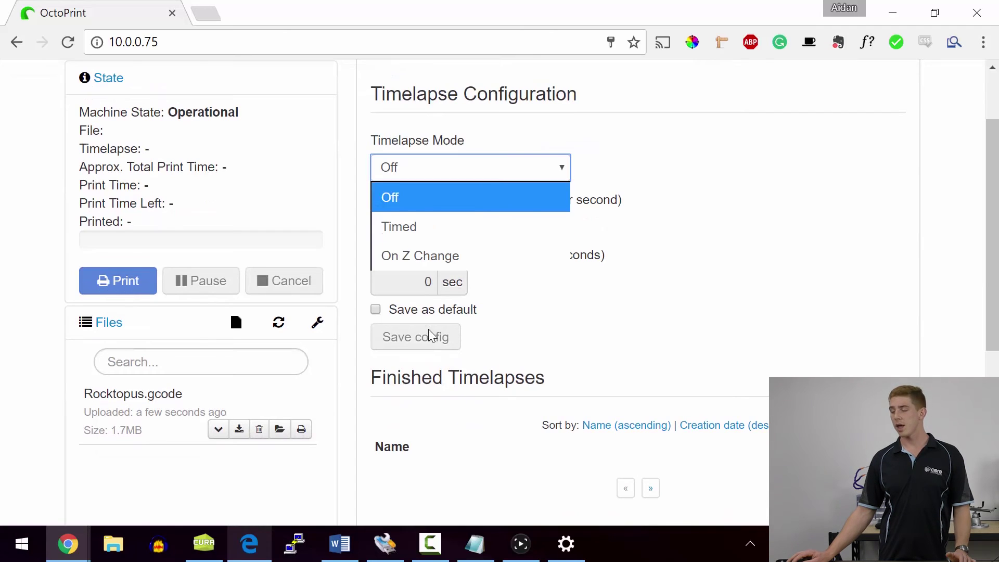
pyautogui.press('Return')
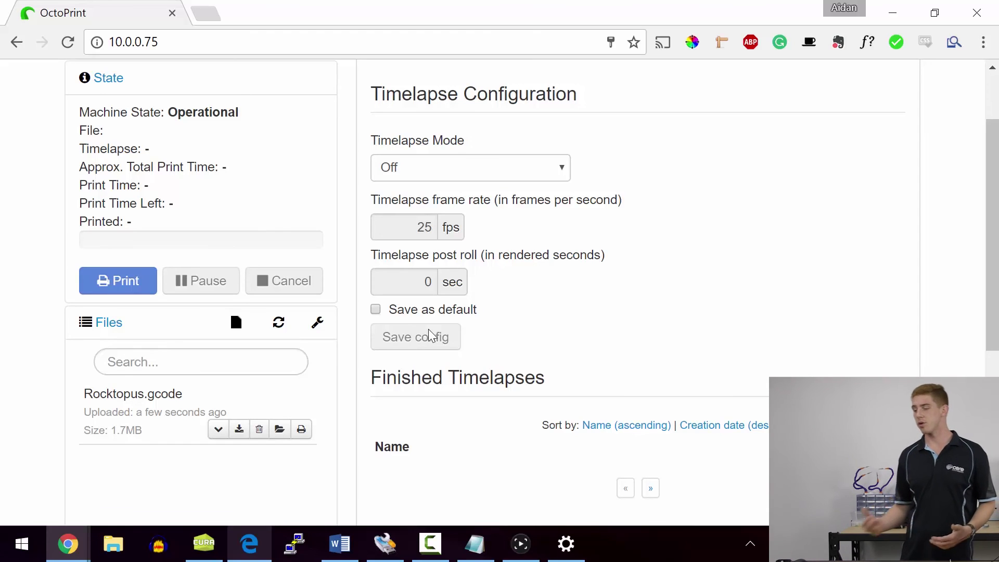
pyautogui.hotkey('alt', 'Down')
pyautogui.press('Down')
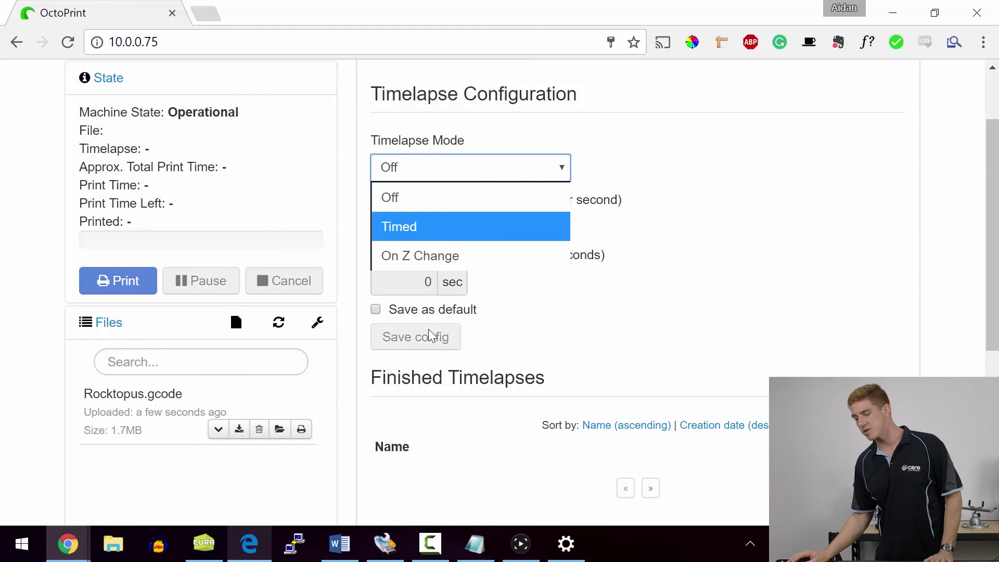
pyautogui.press('Down')
pyautogui.press('Escape')
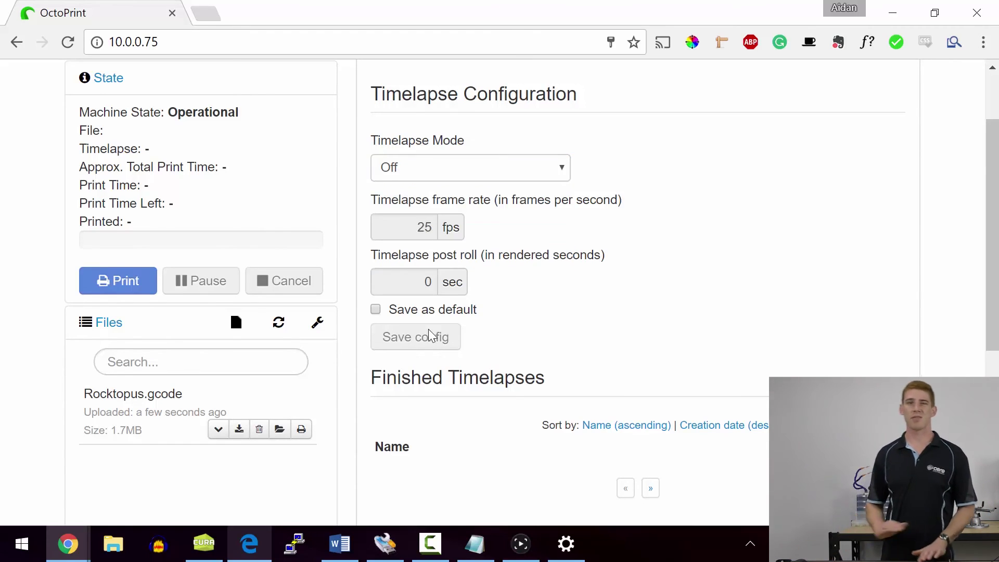